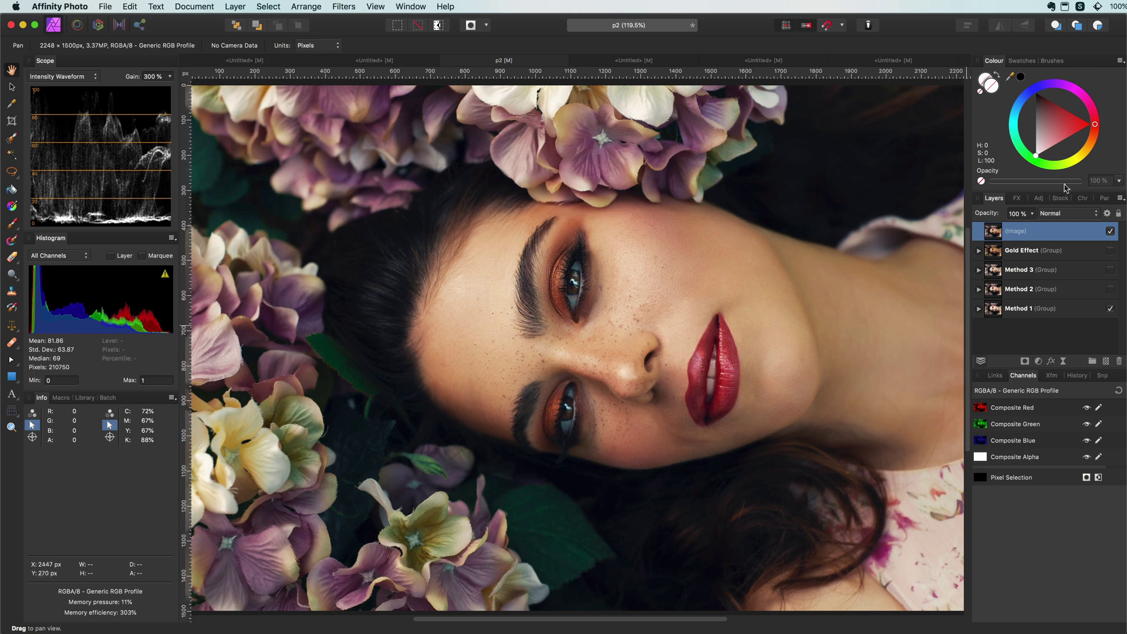
# Compare the Method 2 and Method 3 effects on the flower portrait, then switch to the blonde portrait document
pyautogui.click(1110, 232)
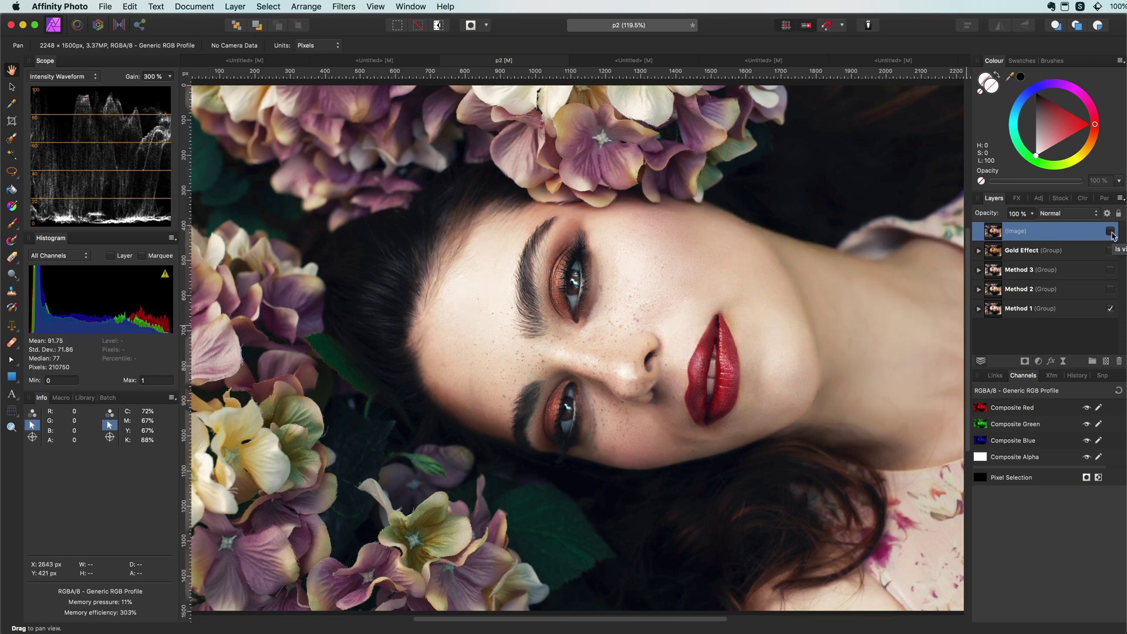
pyautogui.click(1103, 308)
pyautogui.click(1110, 290)
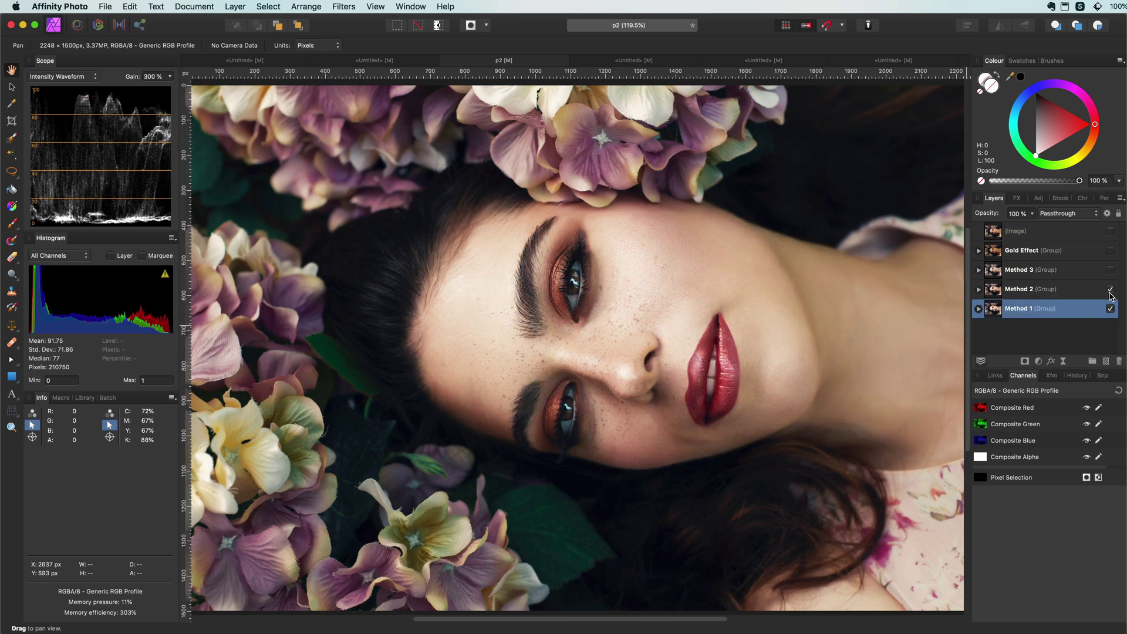
pyautogui.click(1111, 270)
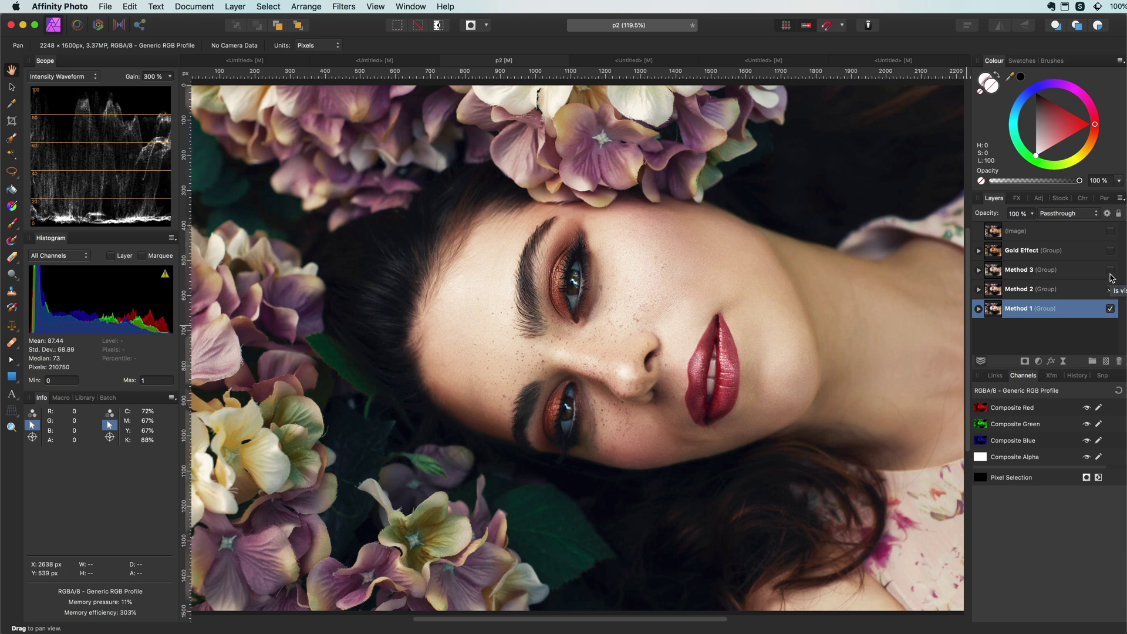
pyautogui.click(1110, 272)
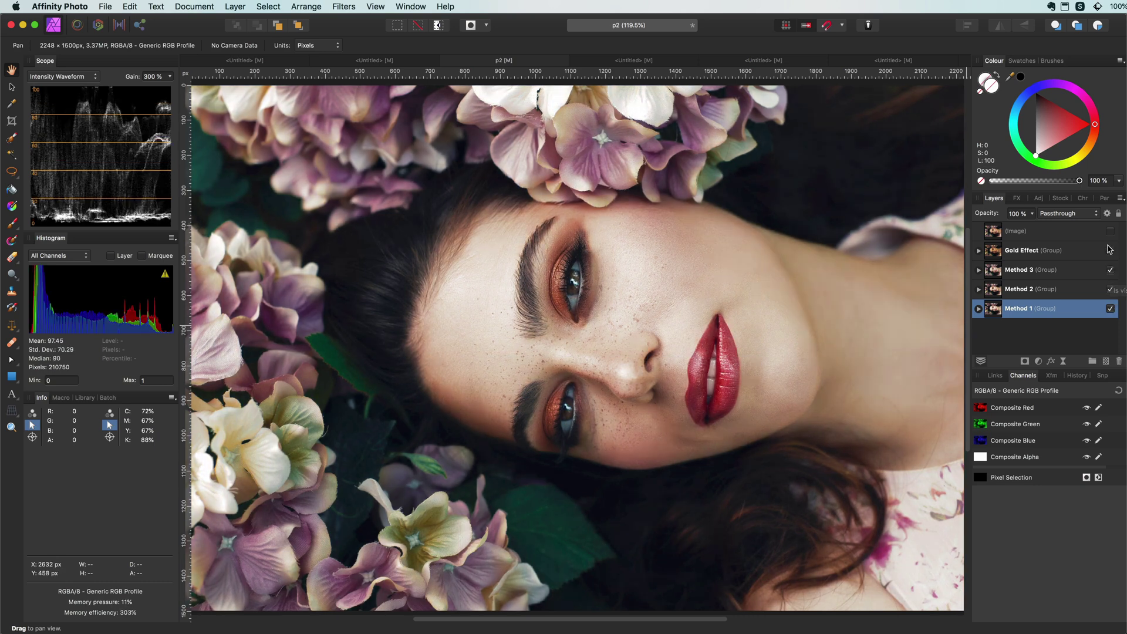
pyautogui.click(1109, 235)
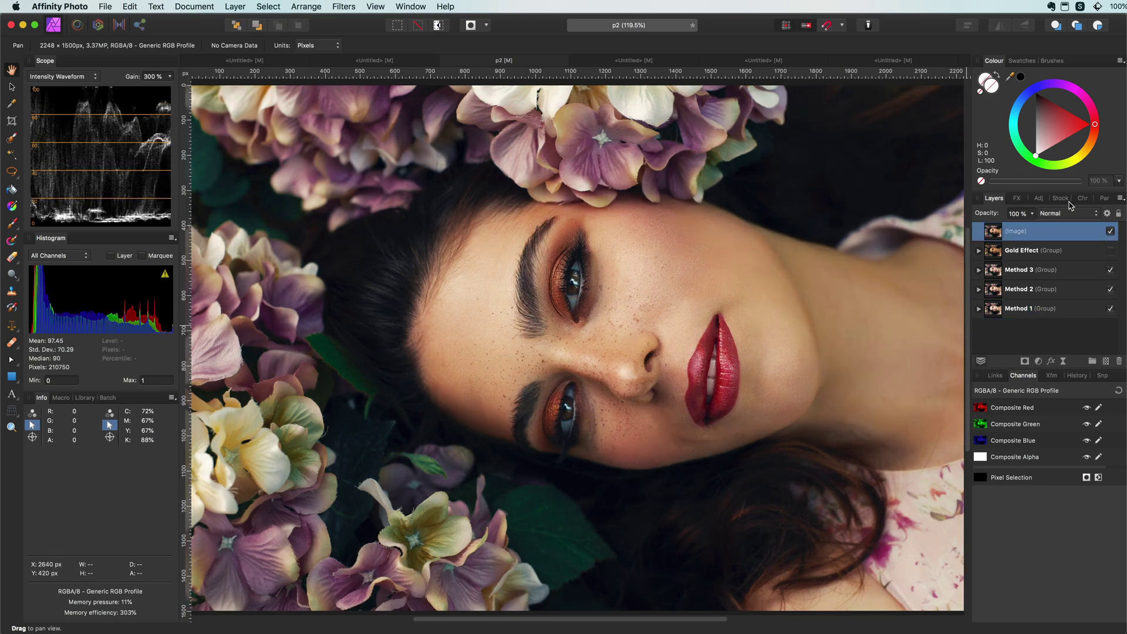
pyautogui.click(904, 64)
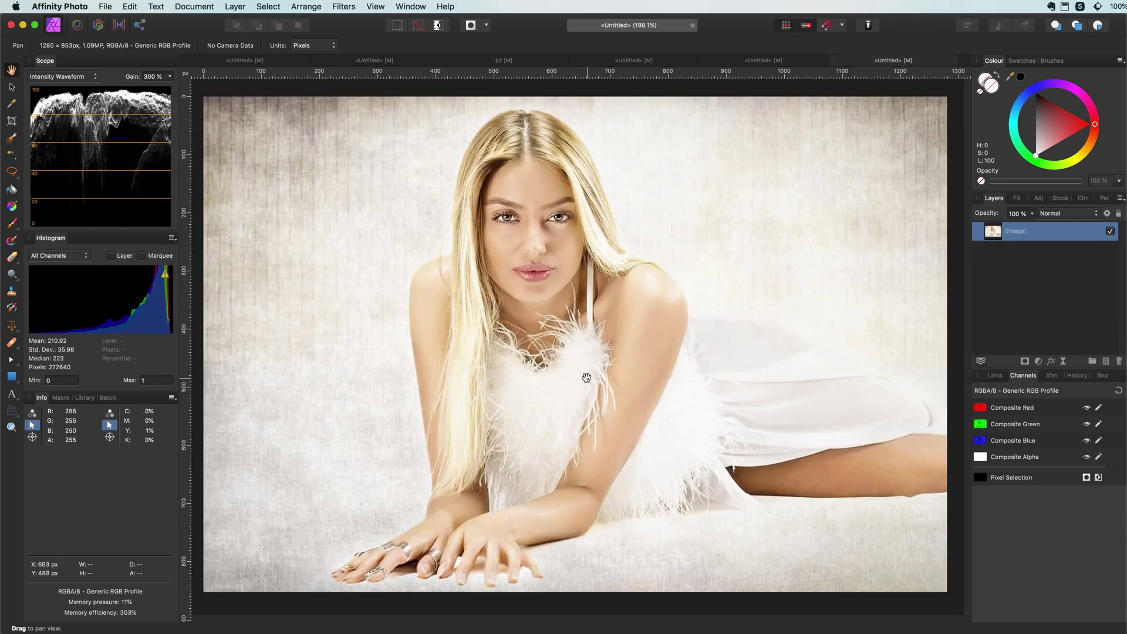
# Duplicate the portrait's image layer and zoom in on the face
pyautogui.press('v')
pyautogui.rightClick(996, 239)
pyautogui.click(1031, 327)
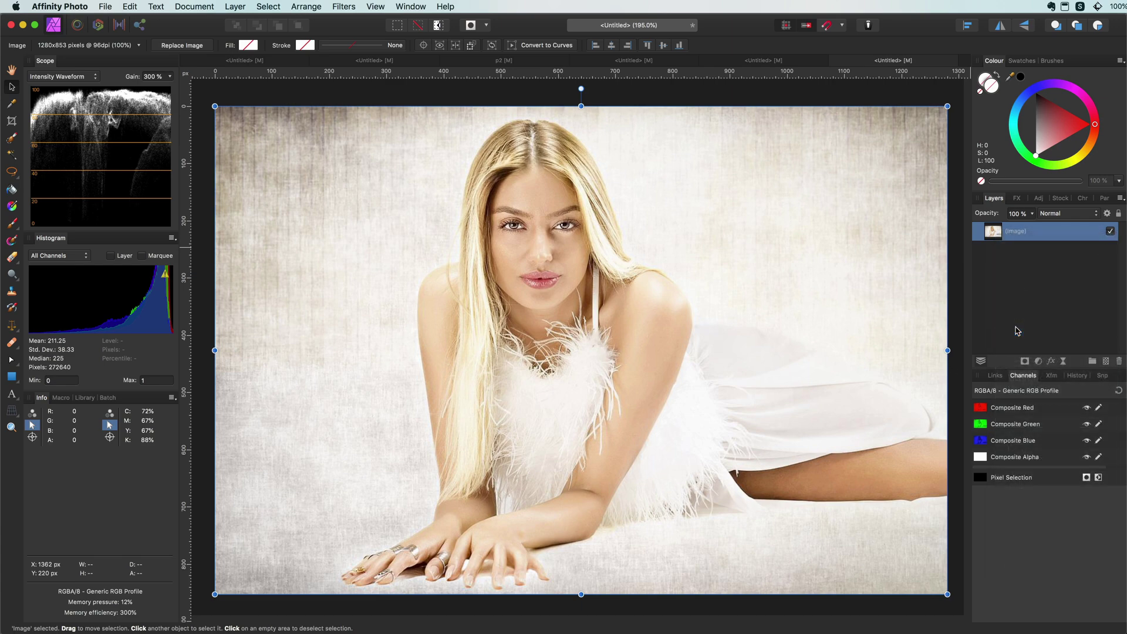
pyautogui.scroll(5, 549, 241)
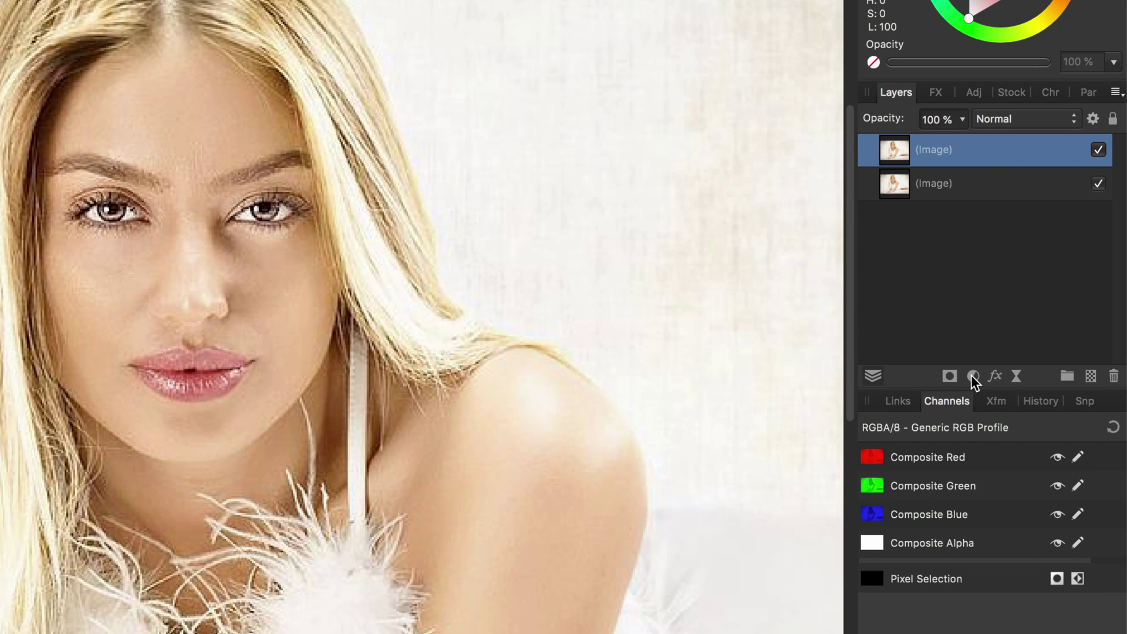
pyautogui.click(1037, 362)
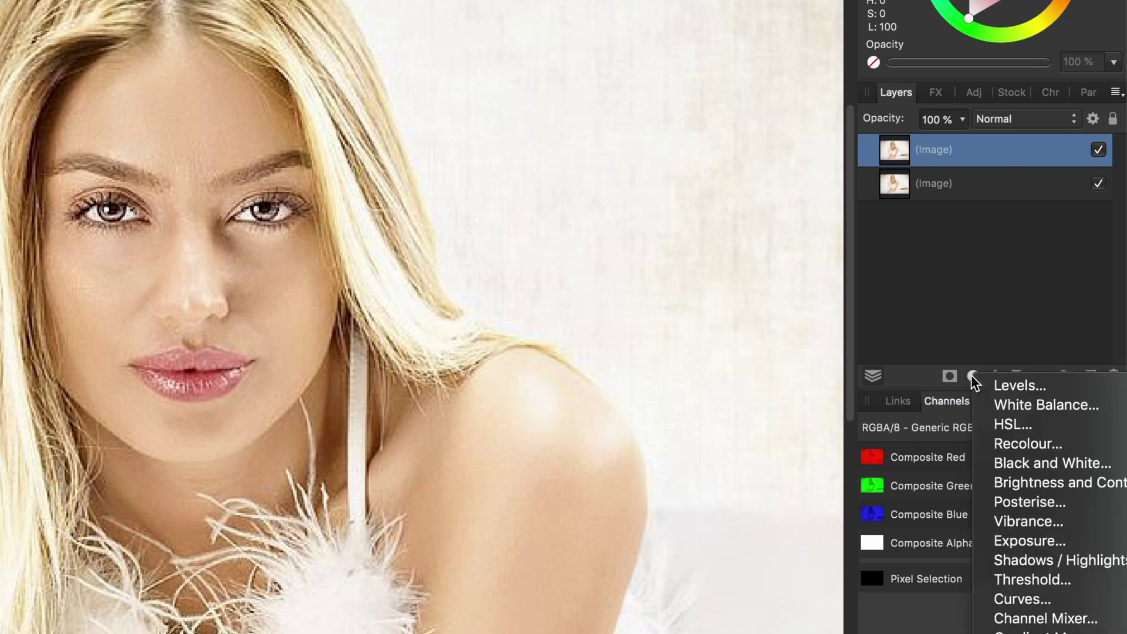
# Add a Black & White adjustment on top of the duplicate and blend it in Screen mode
pyautogui.click(998, 463)
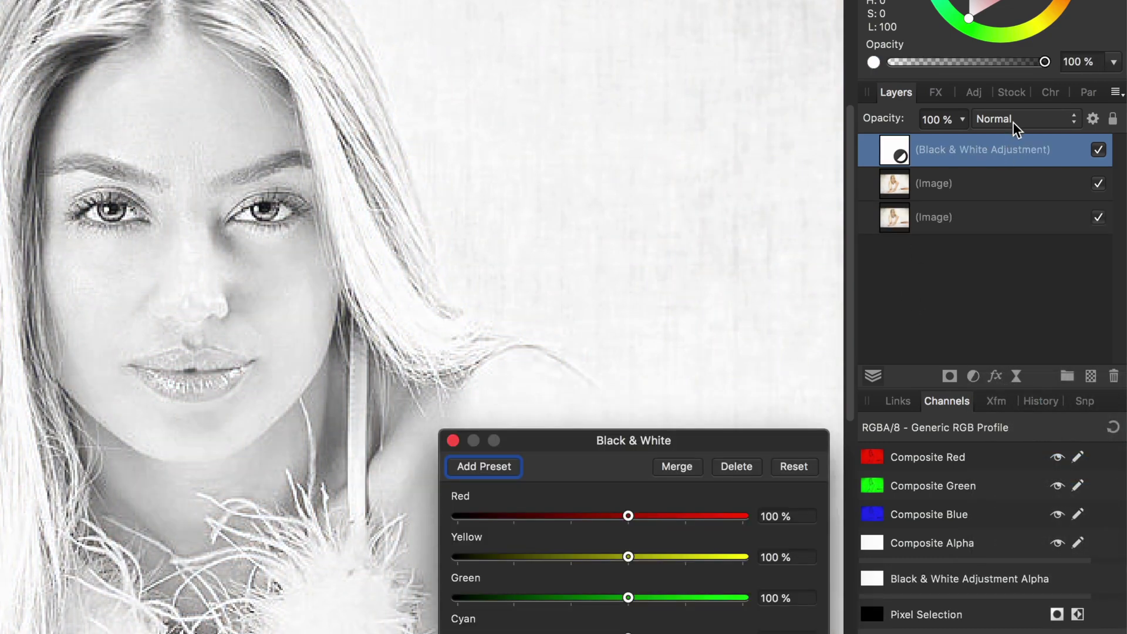
pyautogui.click(1013, 119)
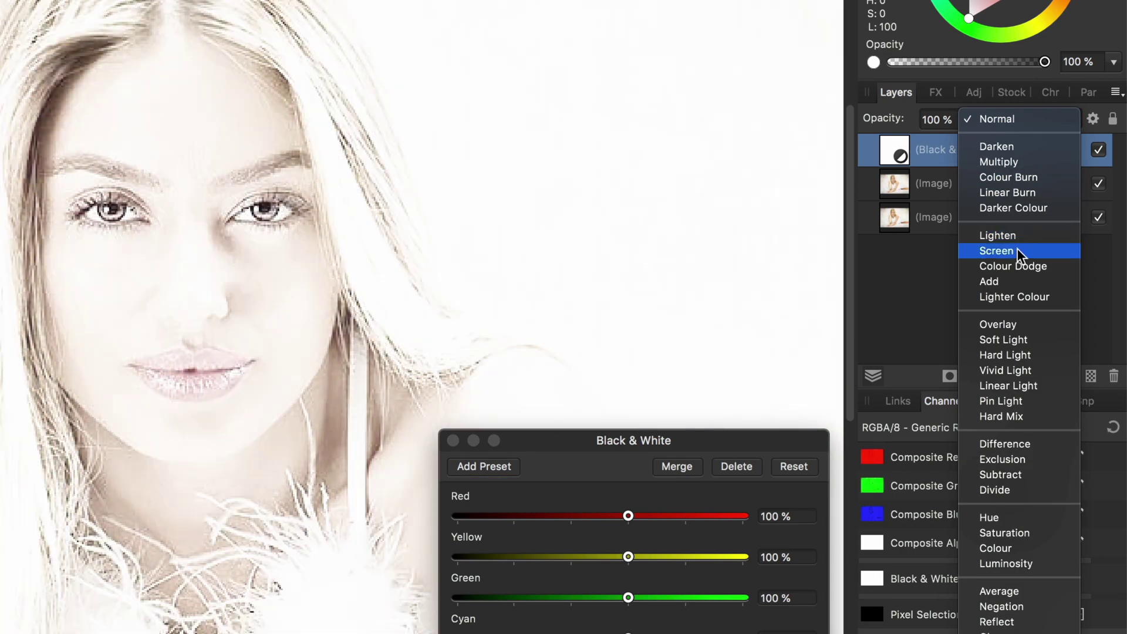
pyautogui.click(1016, 250)
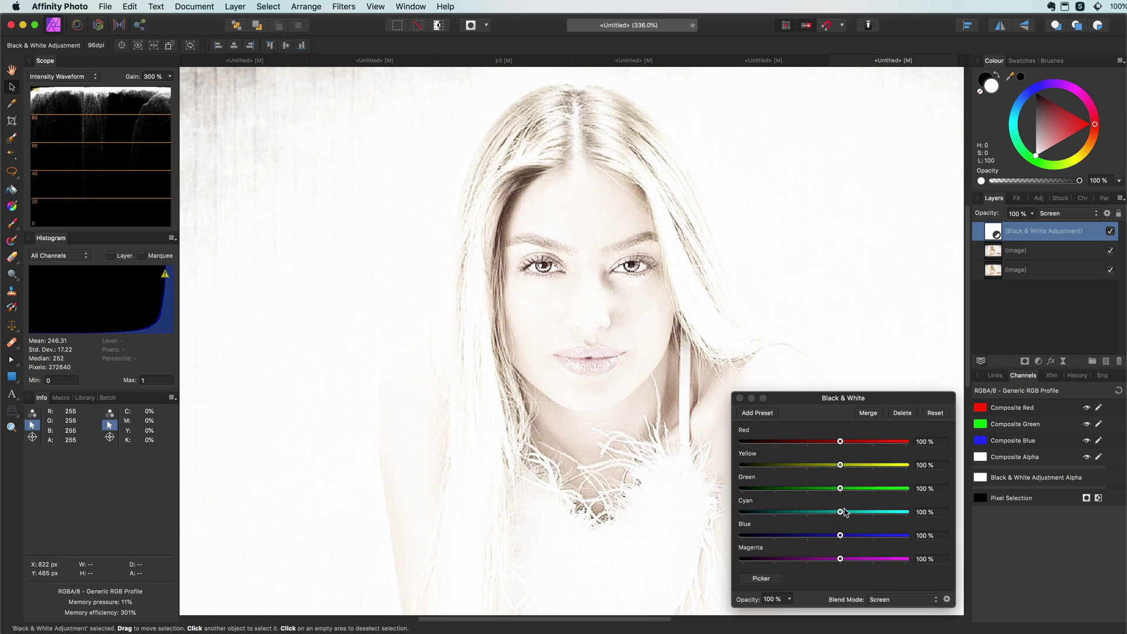
# Drop the Black & White Yellow to -142%, keeping Red at 100%
pyautogui.moveTo(840, 464); pyautogui.dragTo(777, 467)
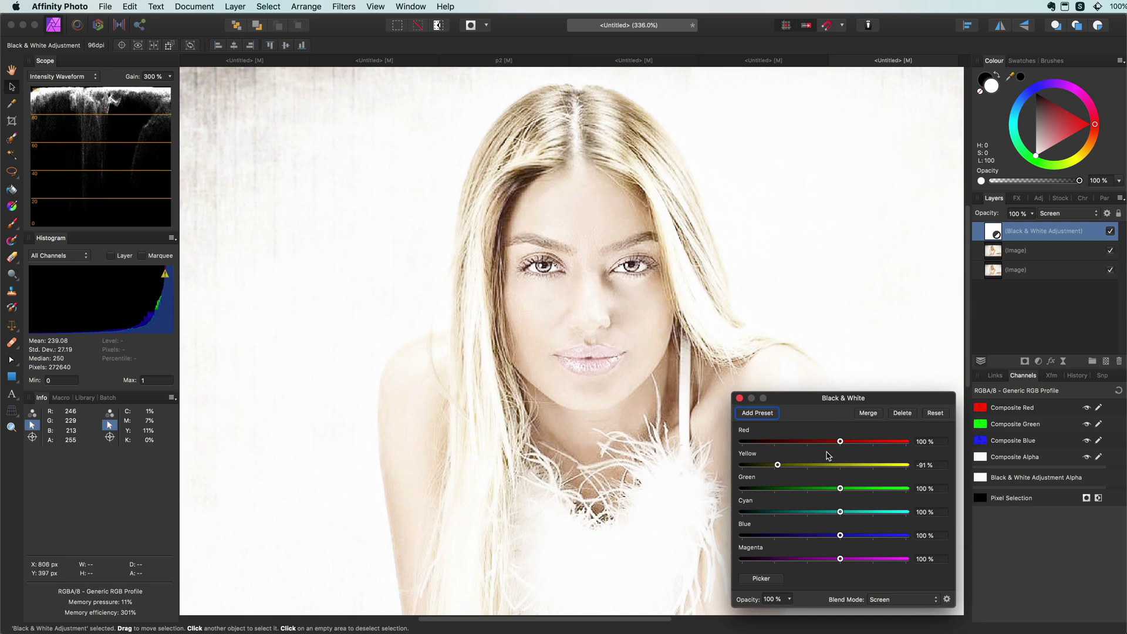
pyautogui.moveTo(840, 441); pyautogui.dragTo(762, 468)
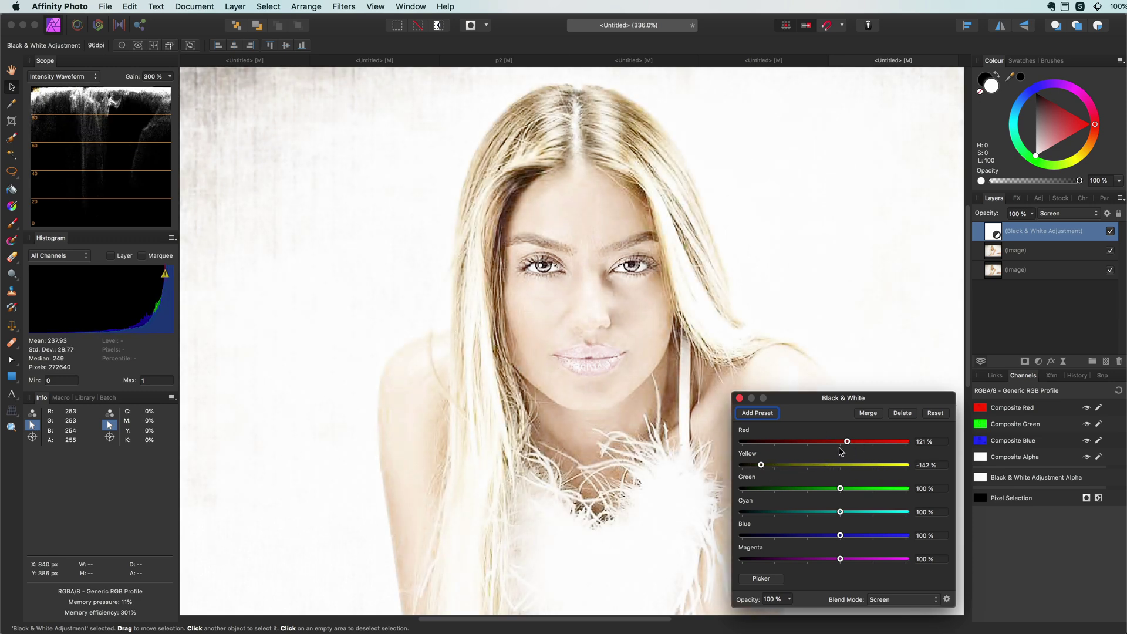
pyautogui.moveTo(849, 443)
pyautogui.mouseDown()
pyautogui.moveTo(862, 443)
pyautogui.moveTo(824, 444)
pyautogui.moveTo(841, 444)
pyautogui.mouseUp()
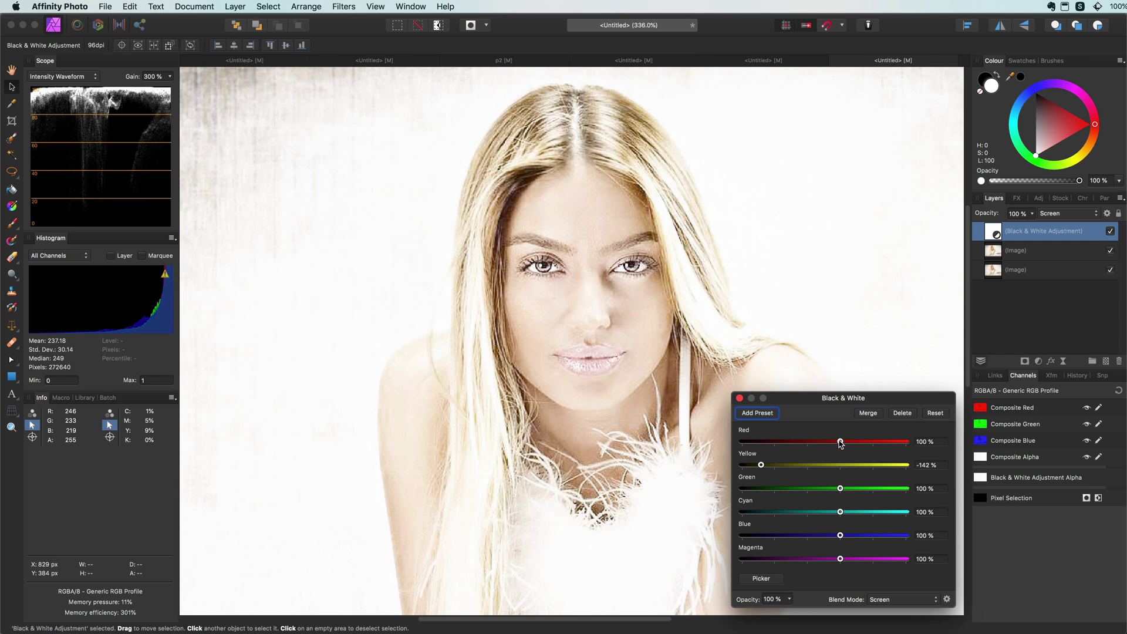
pyautogui.click(741, 398)
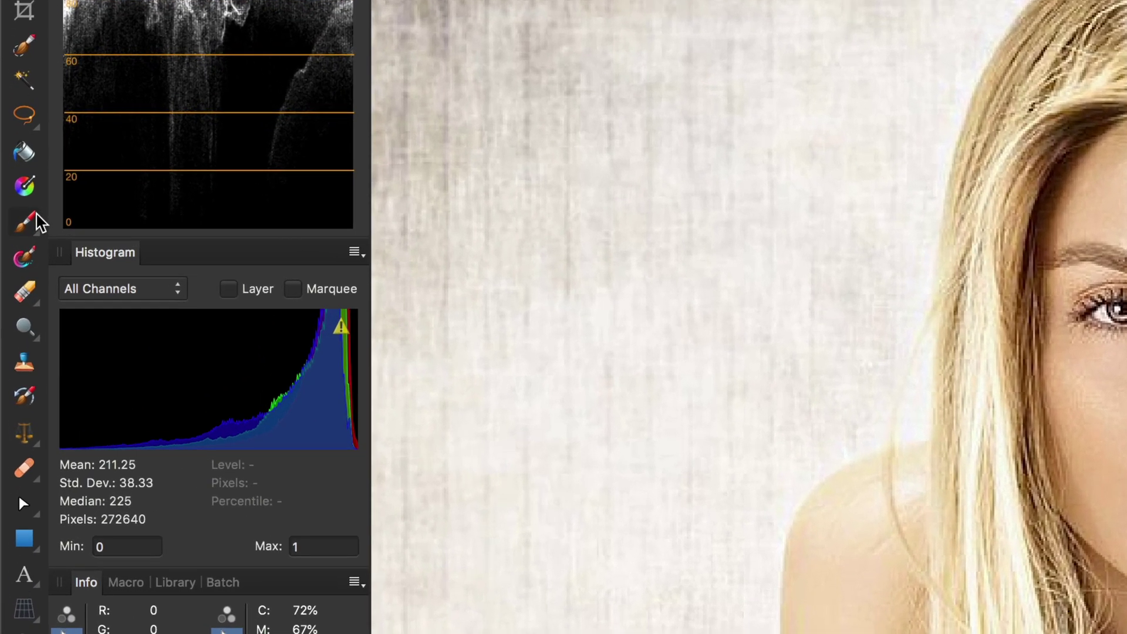
# Brush white over the forehead, cheeks, chin, lips and neck to reveal the glow
pyautogui.click(36, 216)
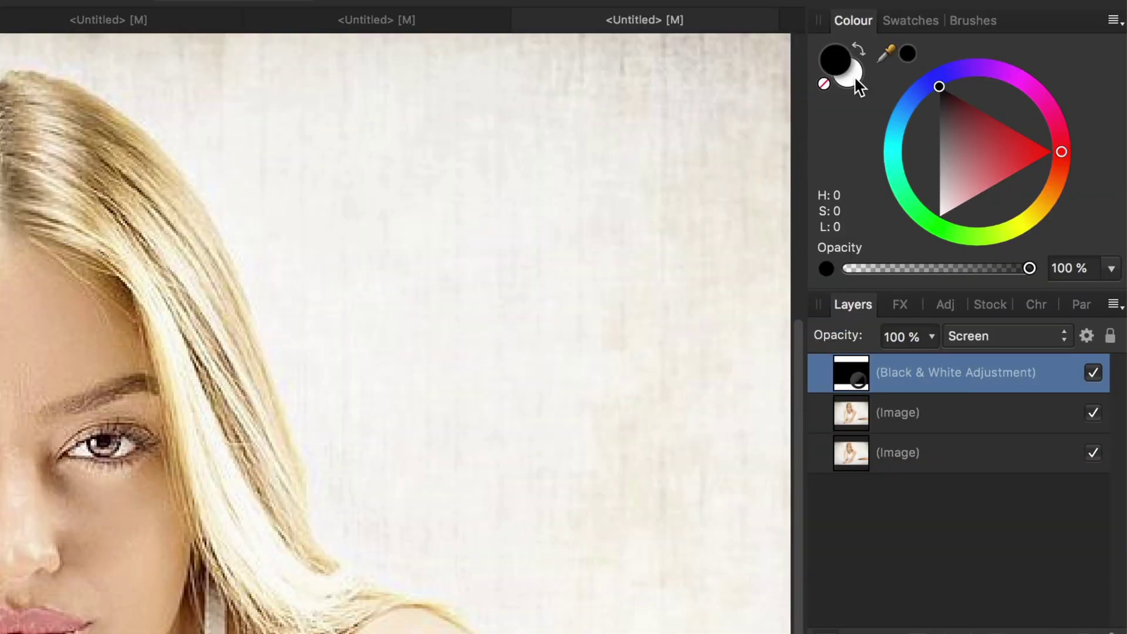
pyautogui.click(853, 76)
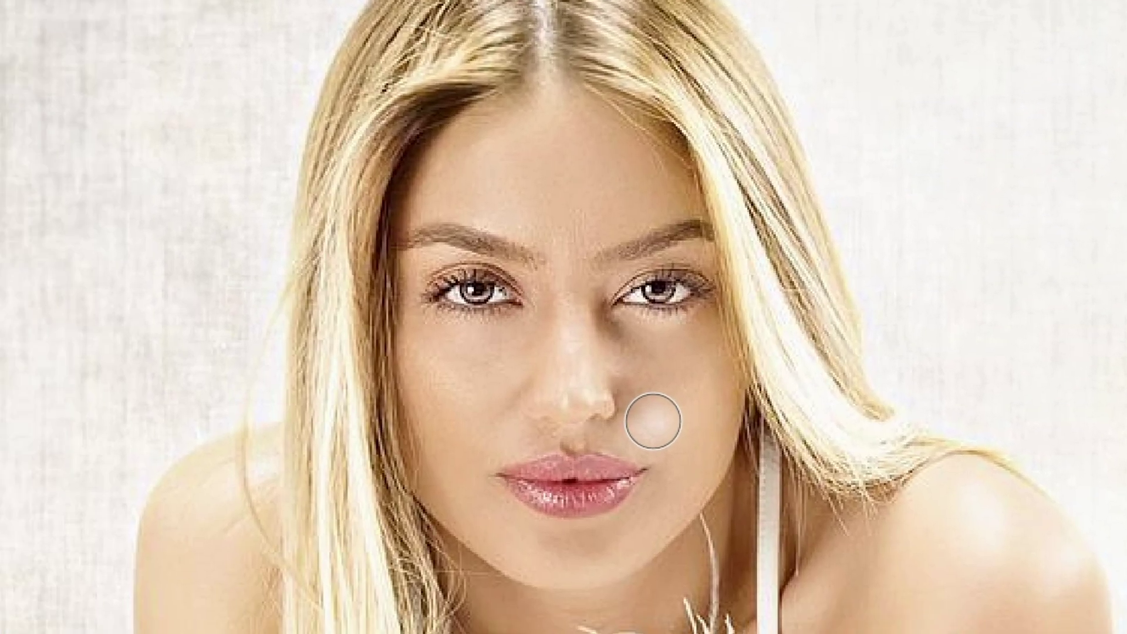
pyautogui.moveTo(653, 420)
pyautogui.mouseDown()
pyautogui.moveTo(517, 191)
pyautogui.moveTo(517, 536)
pyautogui.moveTo(520, 341)
pyautogui.moveTo(713, 340)
pyautogui.moveTo(721, 305)
pyautogui.moveTo(427, 484)
pyautogui.moveTo(718, 483)
pyautogui.mouseUp()
pyautogui.press(']')
pyautogui.press(']')
pyautogui.press(']')
pyautogui.press(']')
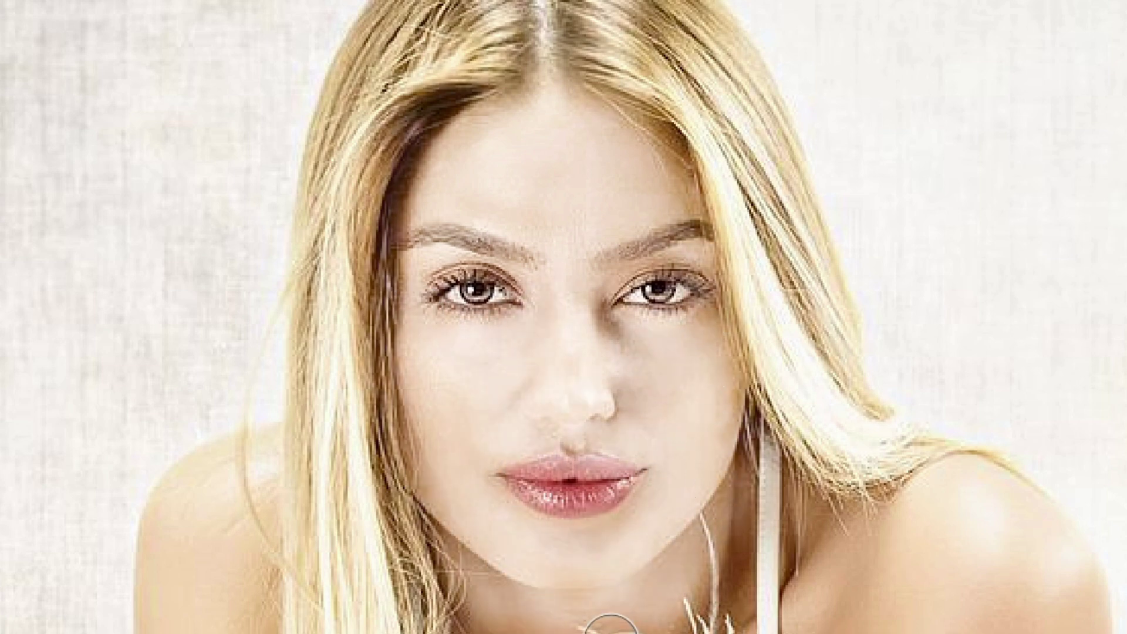
pyautogui.moveTo(599, 541)
pyautogui.mouseDown()
pyautogui.moveTo(440, 566)
pyautogui.moveTo(793, 623)
pyautogui.mouseUp()
pyautogui.press('[')
pyautogui.press('[')
pyautogui.press('[')
pyautogui.press('[')
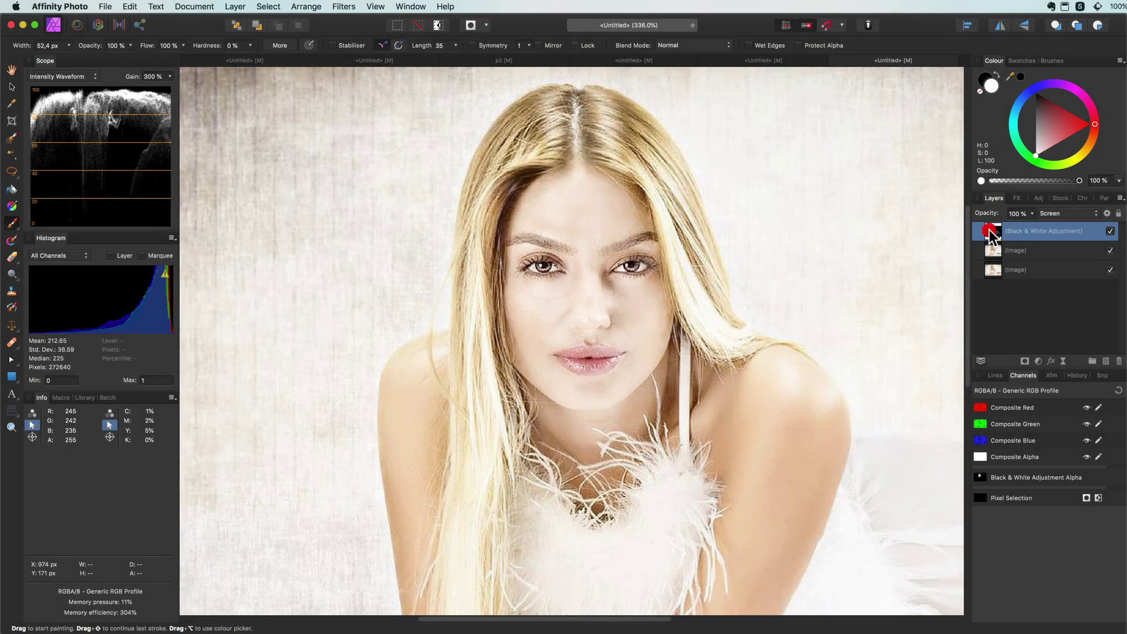
# Retune the Black & White to Red 86% and Yellow -100%, and lower its opacity to 82%
pyautogui.doubleClick(990, 233)
pyautogui.moveTo(840, 464); pyautogui.dragTo(766, 468)
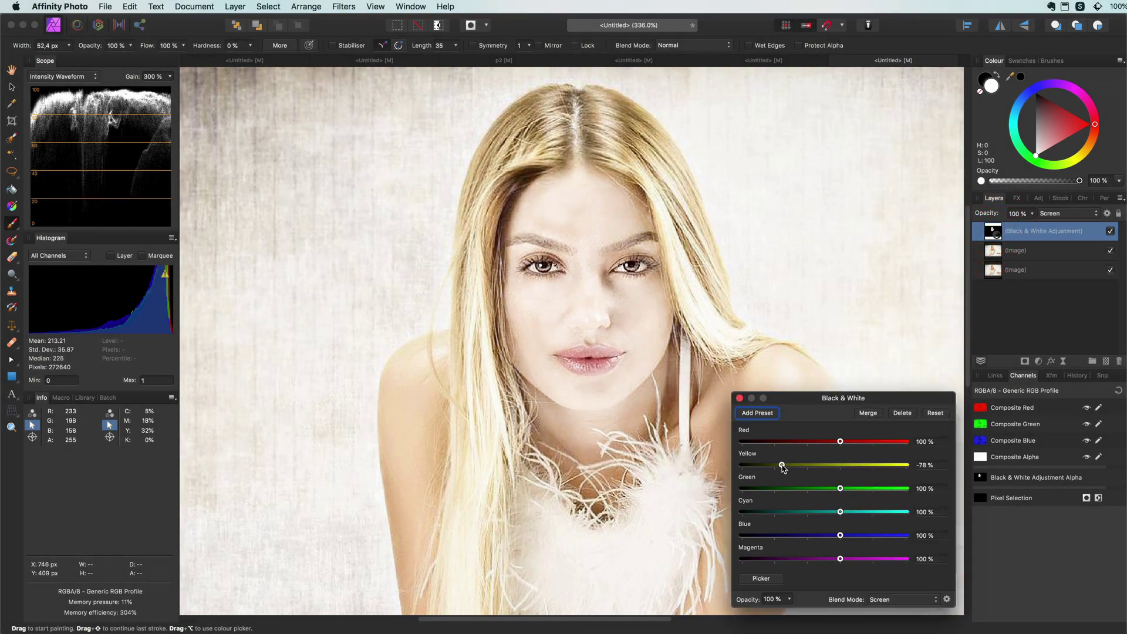
pyautogui.moveTo(840, 441)
pyautogui.mouseDown()
pyautogui.moveTo(809, 441)
pyautogui.moveTo(830, 466)
pyautogui.moveTo(759, 466)
pyautogui.moveTo(851, 443)
pyautogui.mouseUp()
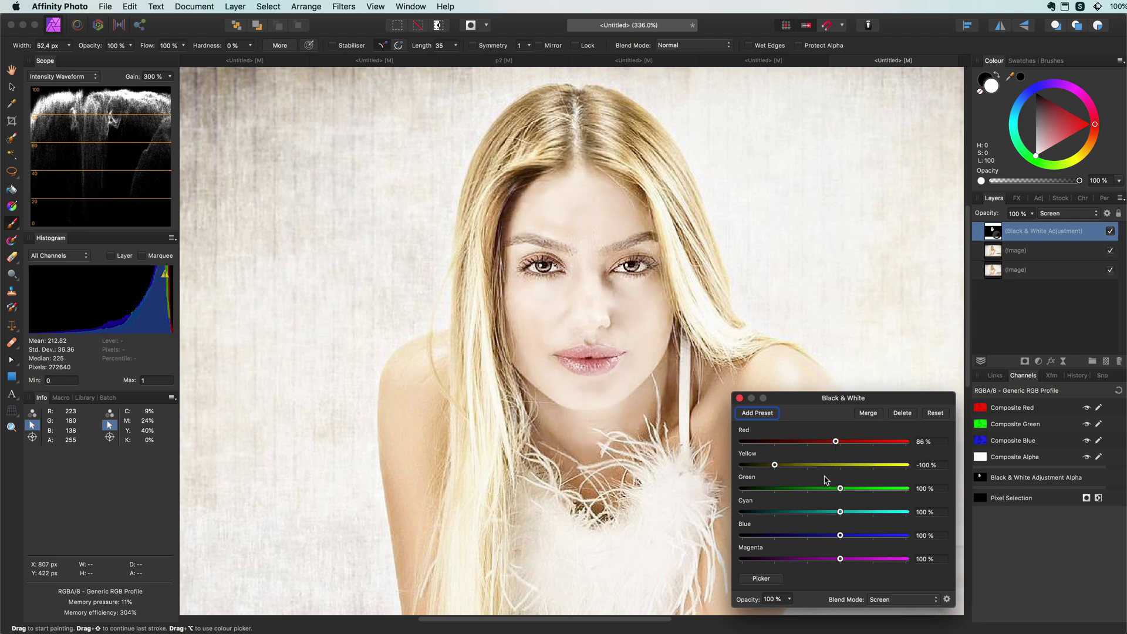
pyautogui.moveTo(775, 465)
pyautogui.mouseDown()
pyautogui.moveTo(798, 465)
pyautogui.moveTo(783, 465)
pyautogui.mouseUp()
pyautogui.click(740, 398)
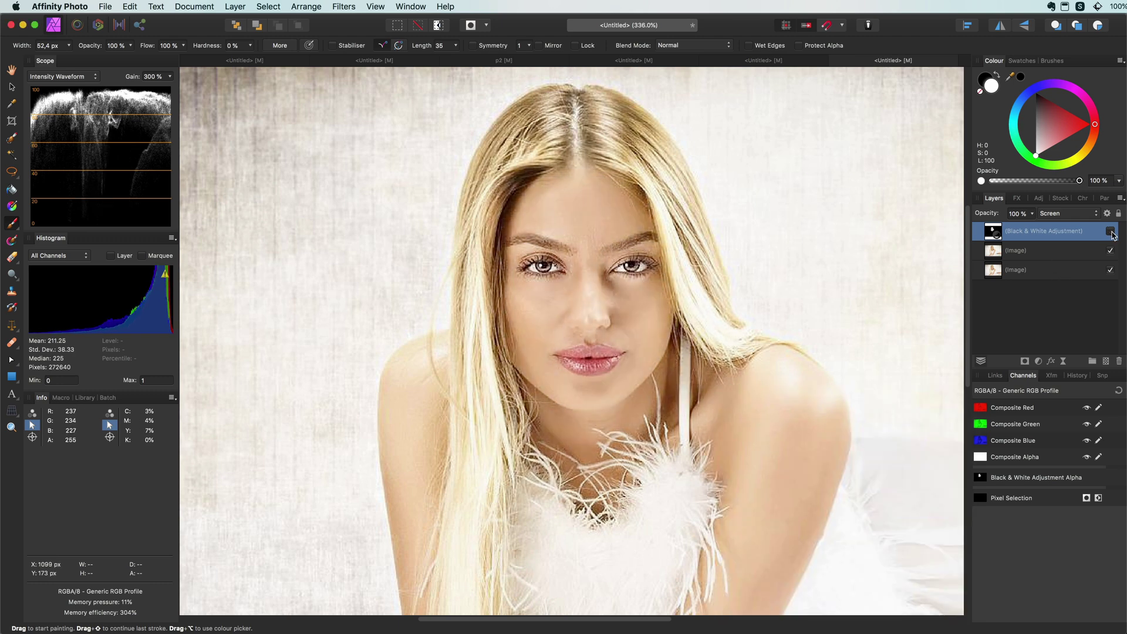
pyautogui.moveTo(986, 215); pyautogui.dragTo(982, 219)
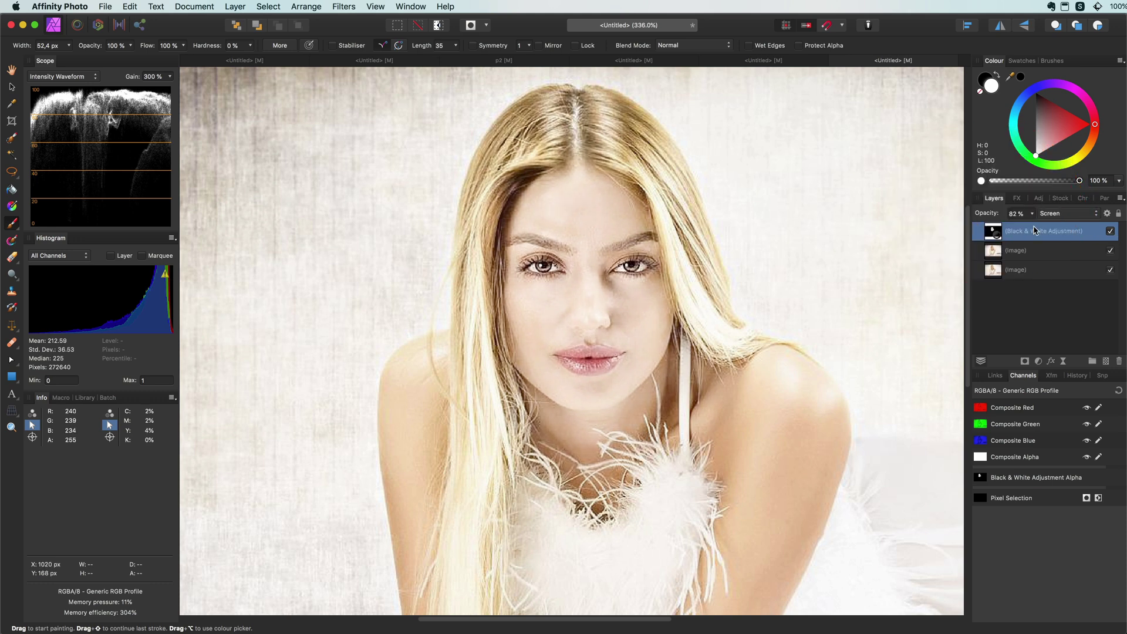
pyautogui.press('super+0')
# Group the adjustment and duplicate image layer and name the group 'Method 1'
pyautogui.keyDown('shift'); pyautogui.click(1087, 253); pyautogui.keyUp('shift')
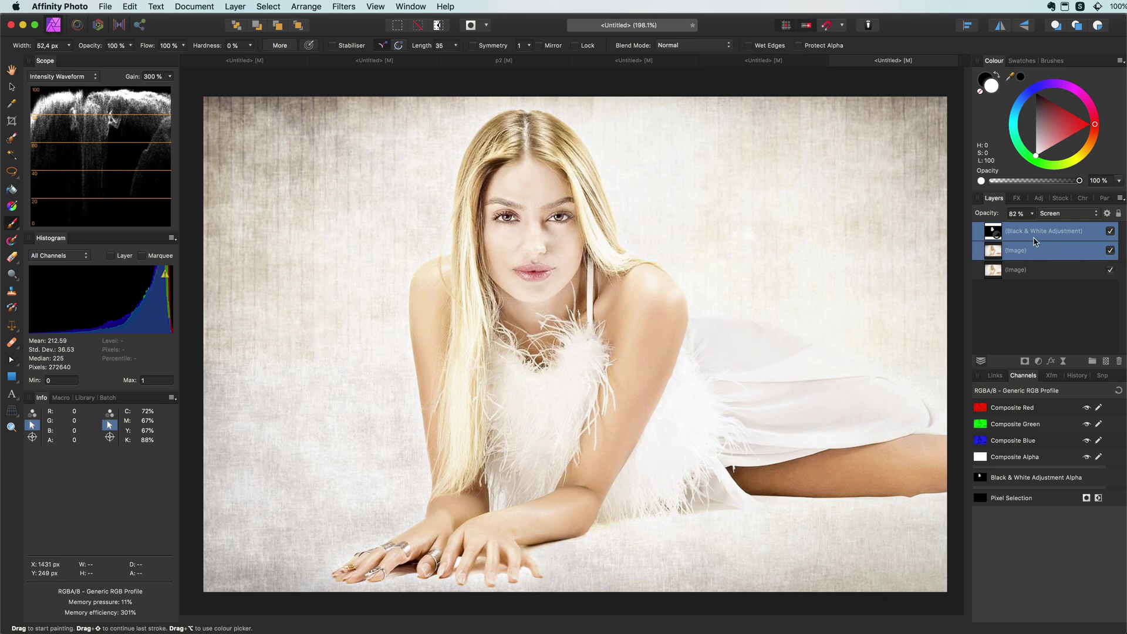
pyautogui.rightClick(1033, 235)
pyautogui.click(1080, 387)
pyautogui.doubleClick(1022, 235)
pyautogui.write('M')
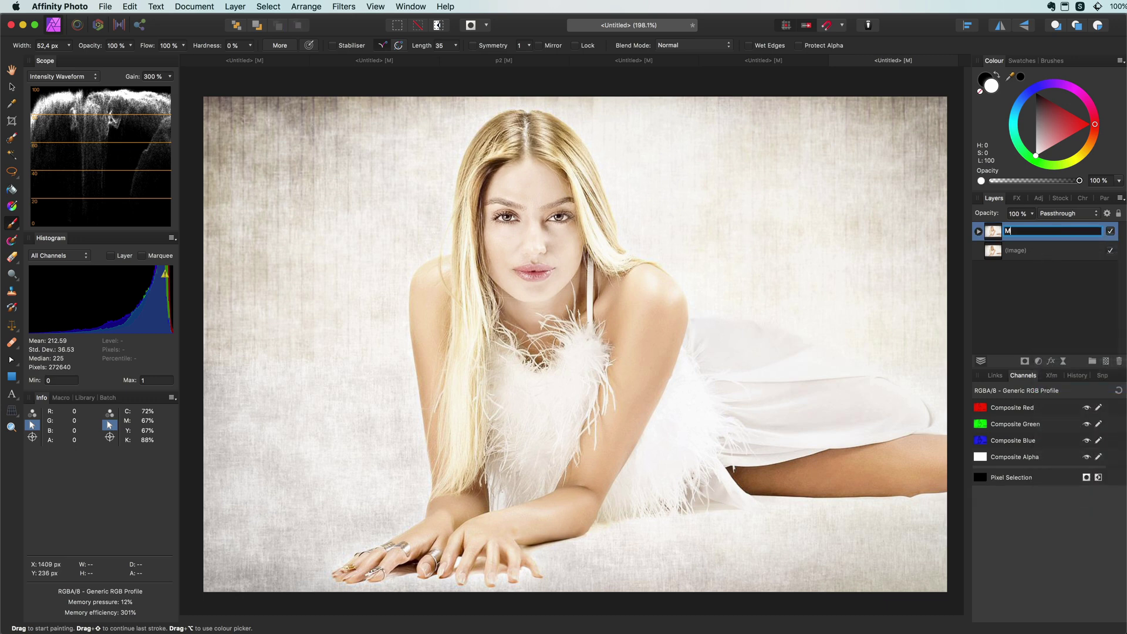
pyautogui.write('ethod 1')
pyautogui.press('Return')
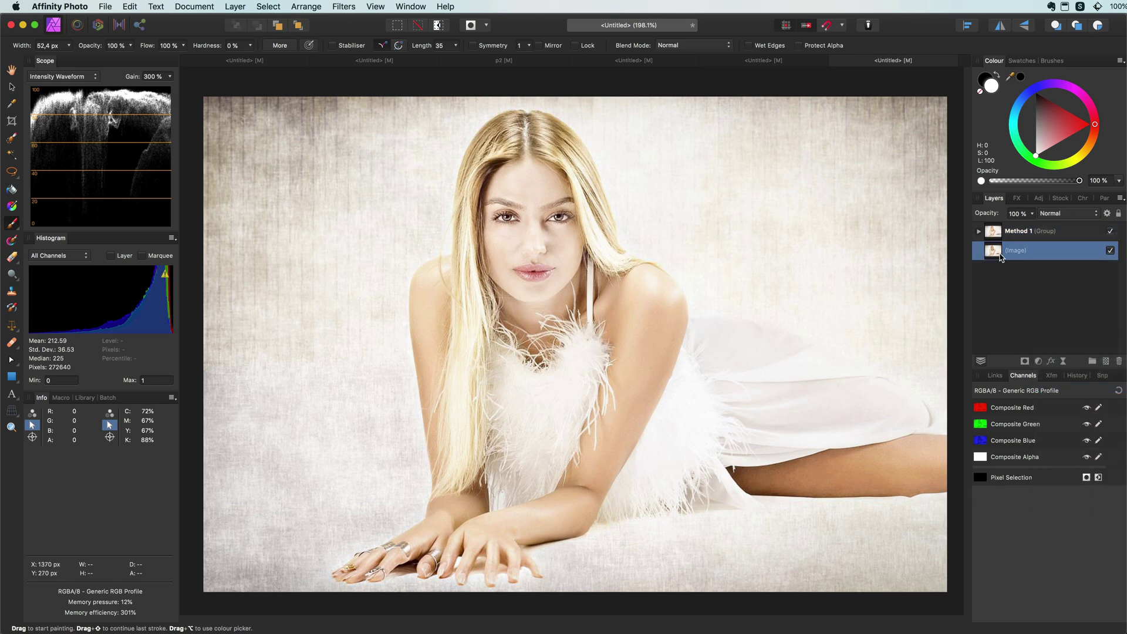
# Duplicate the original photo layer and move the copy to the top of the stack
pyautogui.click(1011, 251)
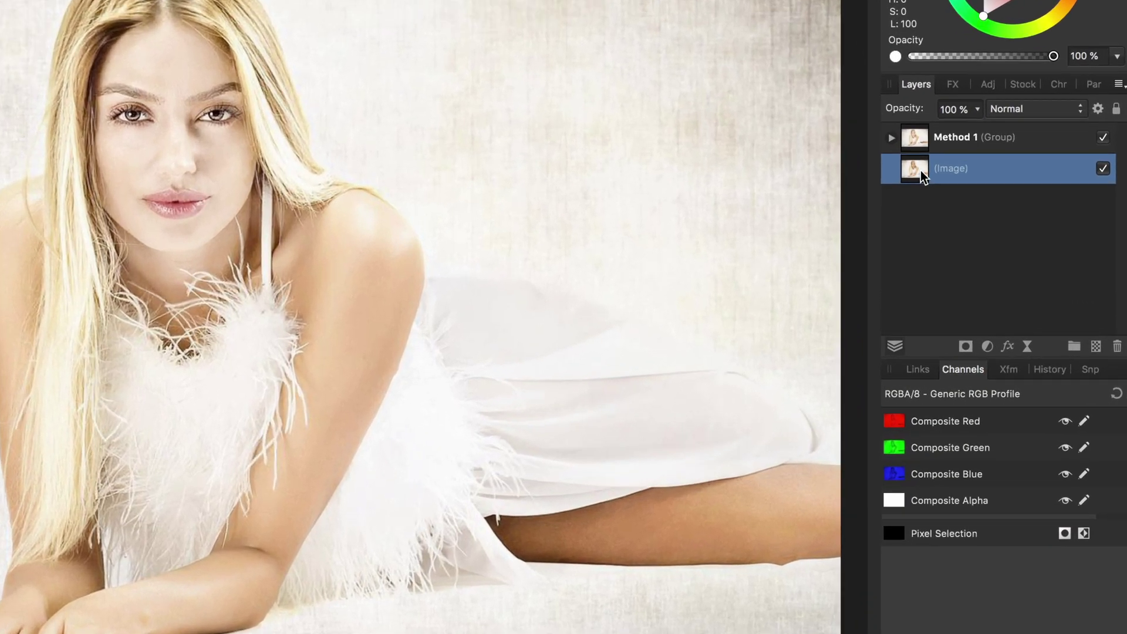
pyautogui.press('super+j')
pyautogui.moveTo(911, 177); pyautogui.dragTo(927, 134)
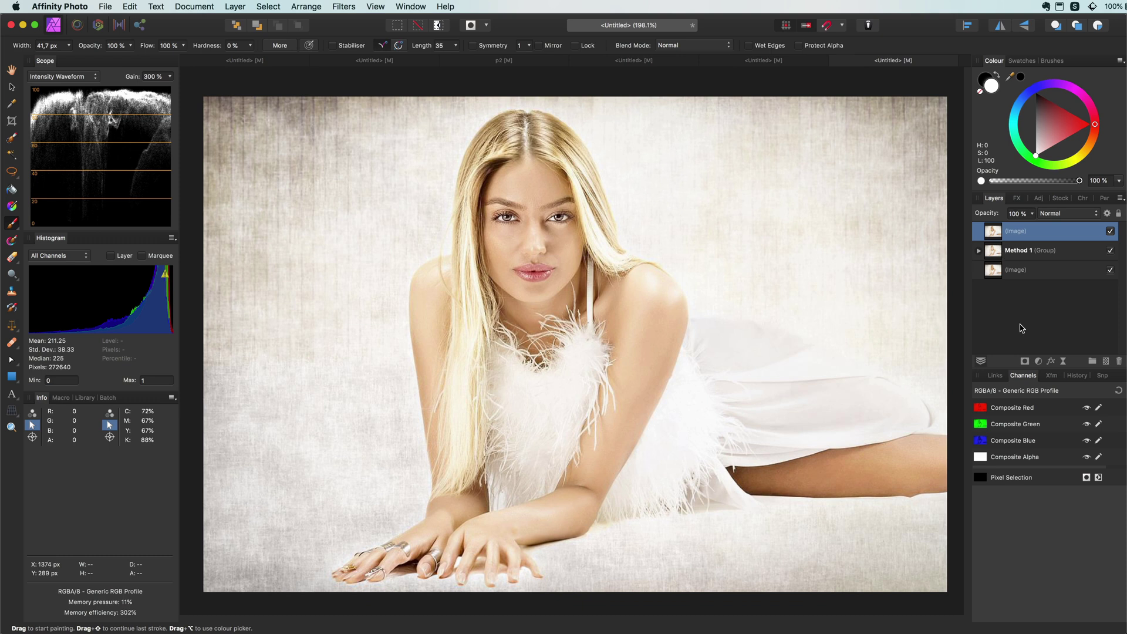
# Compare the red, green and blue channels individually, ending on the red channel
pyautogui.keyDown('alt'); pyautogui.click(1024, 413); pyautogui.keyUp('alt')
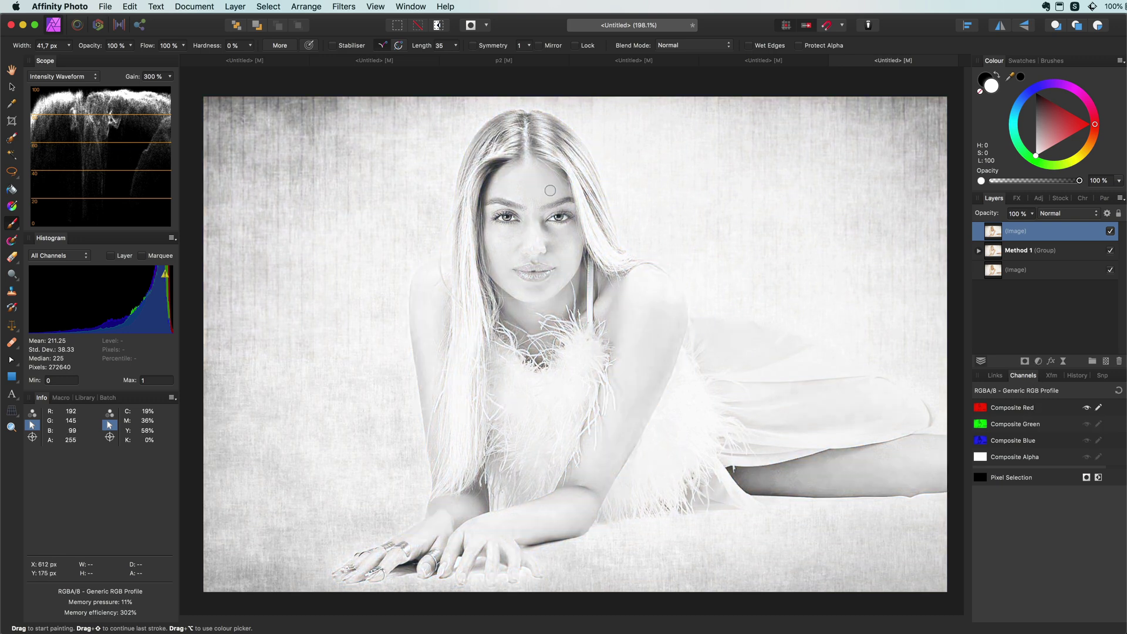
pyautogui.keyDown('alt'); pyautogui.click(1031, 422); pyautogui.keyUp('alt')
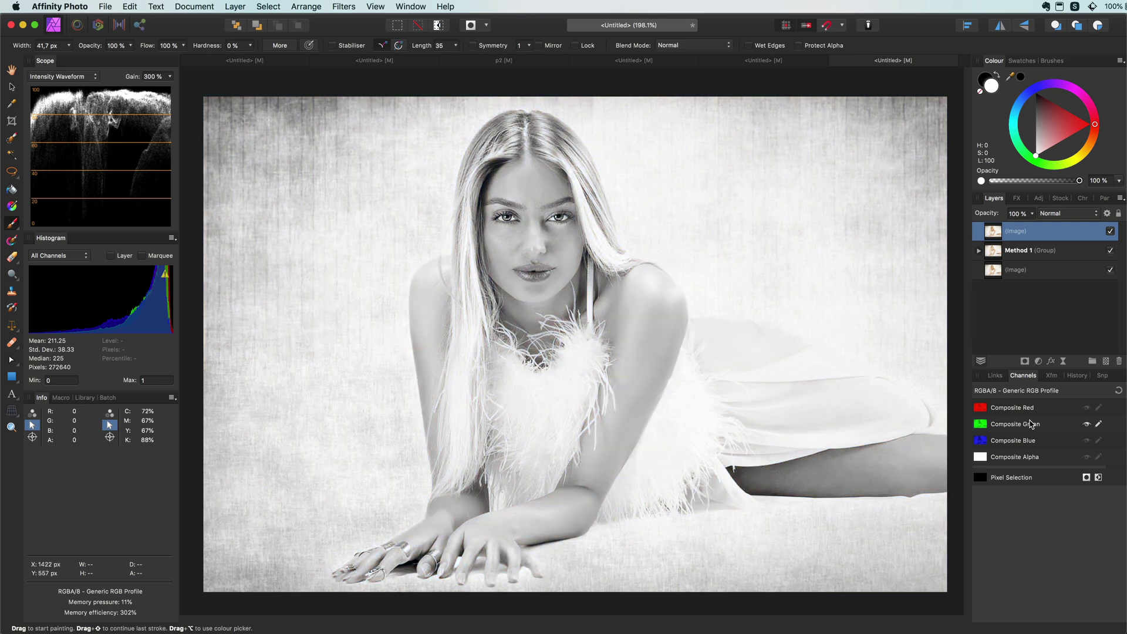
pyautogui.keyDown('alt'); pyautogui.click(1020, 441); pyautogui.keyUp('alt')
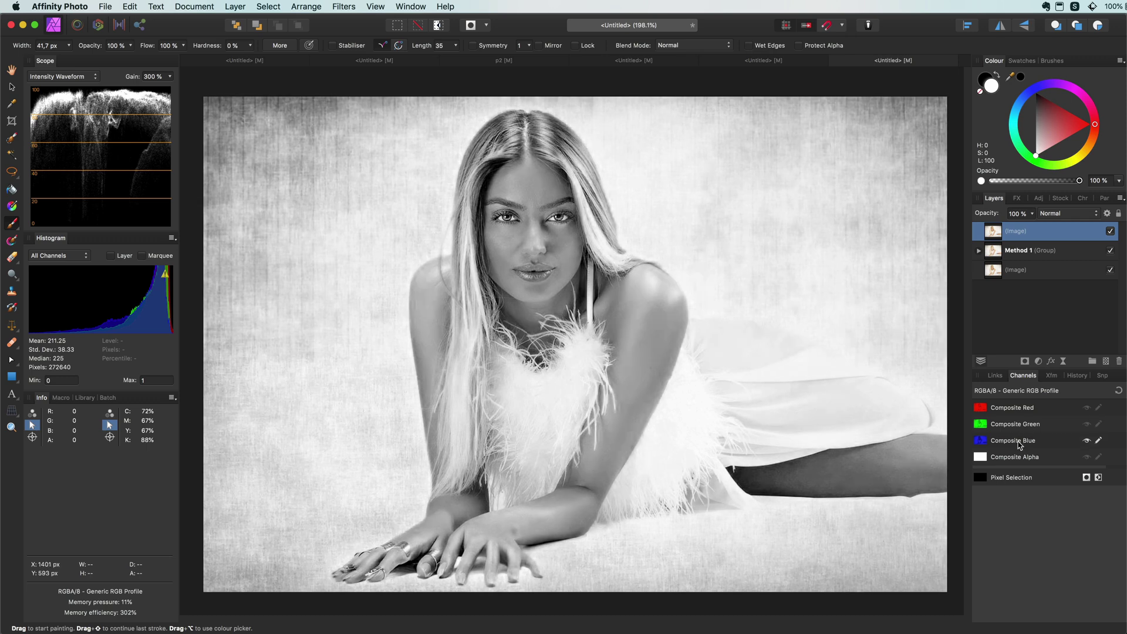
pyautogui.keyDown('alt'); pyautogui.click(1016, 409); pyautogui.keyUp('alt')
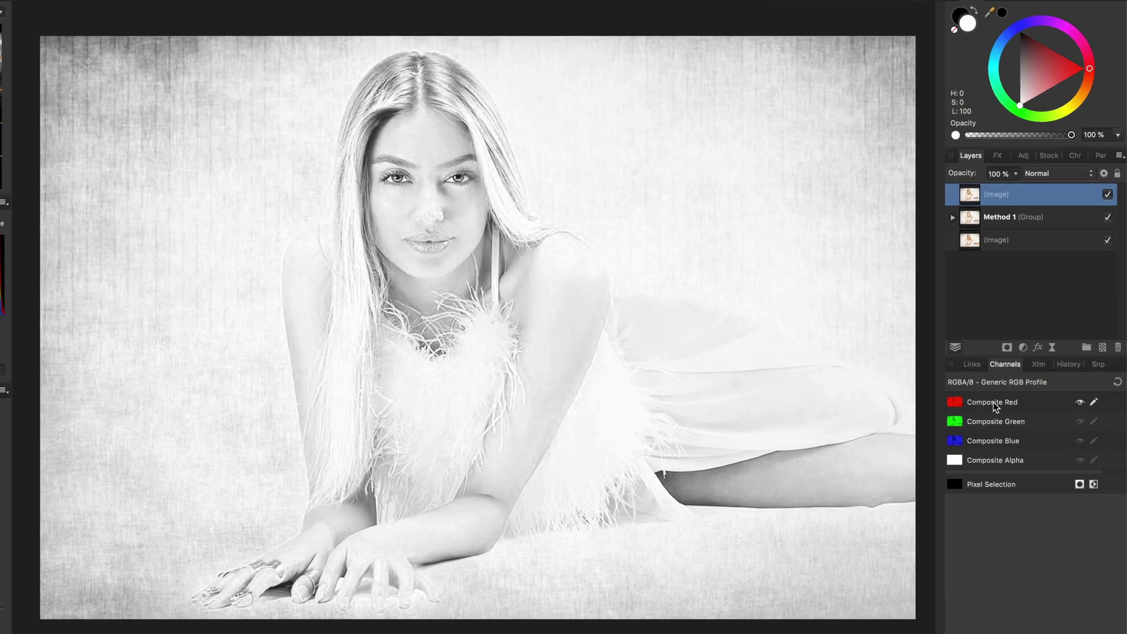
# Load the red channel as a pixel selection and restore the full-colour view
pyautogui.rightClick(1015, 409)
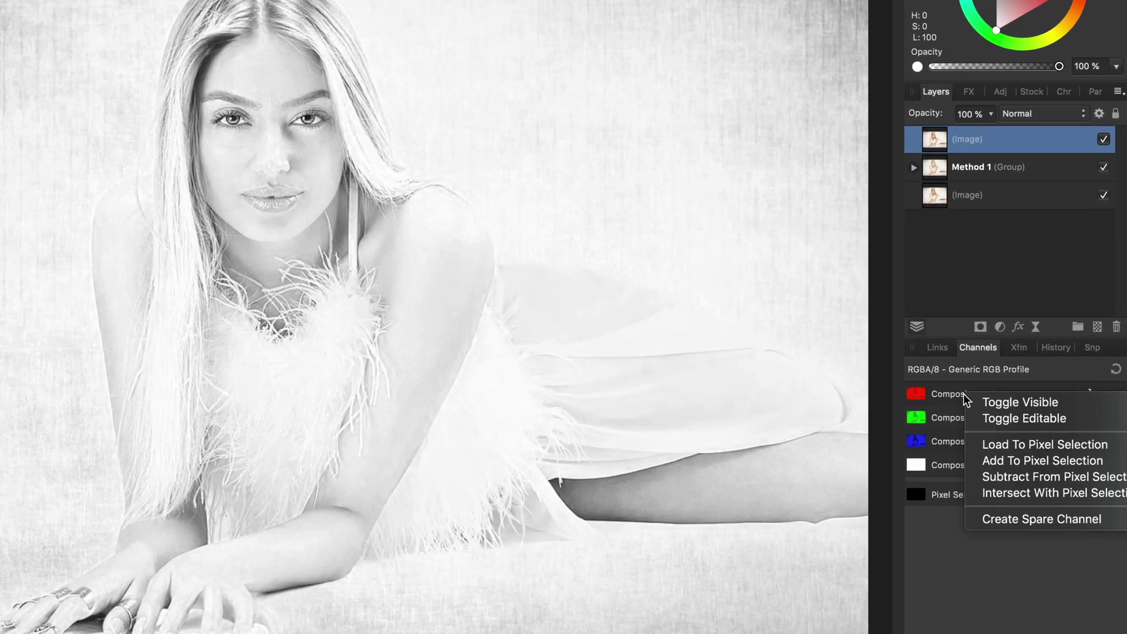
pyautogui.click(986, 443)
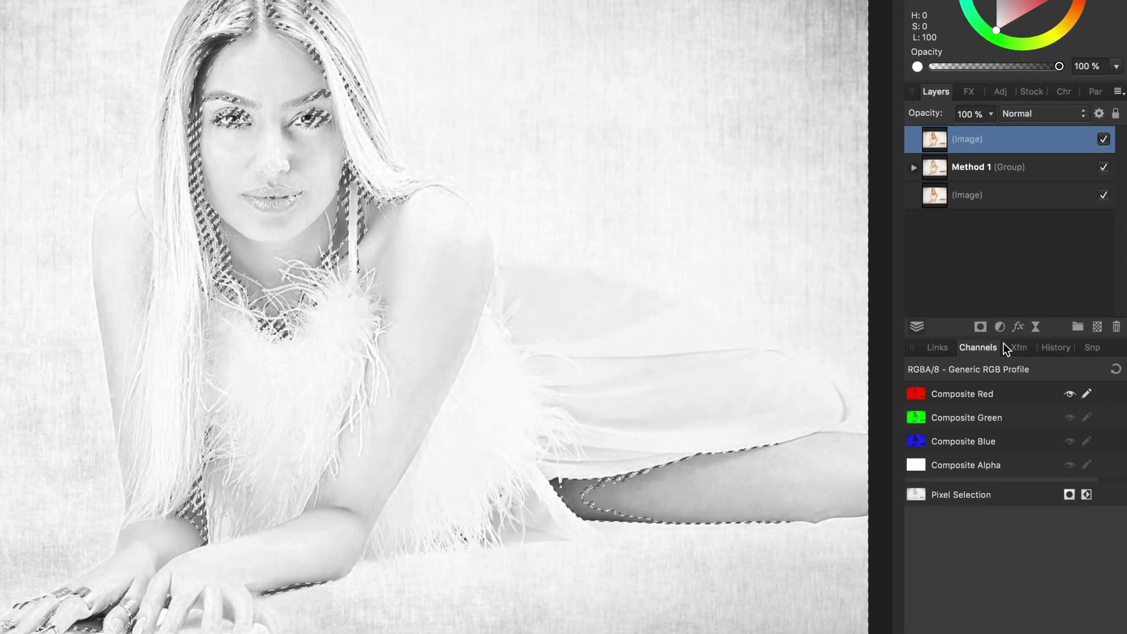
pyautogui.click(1114, 369)
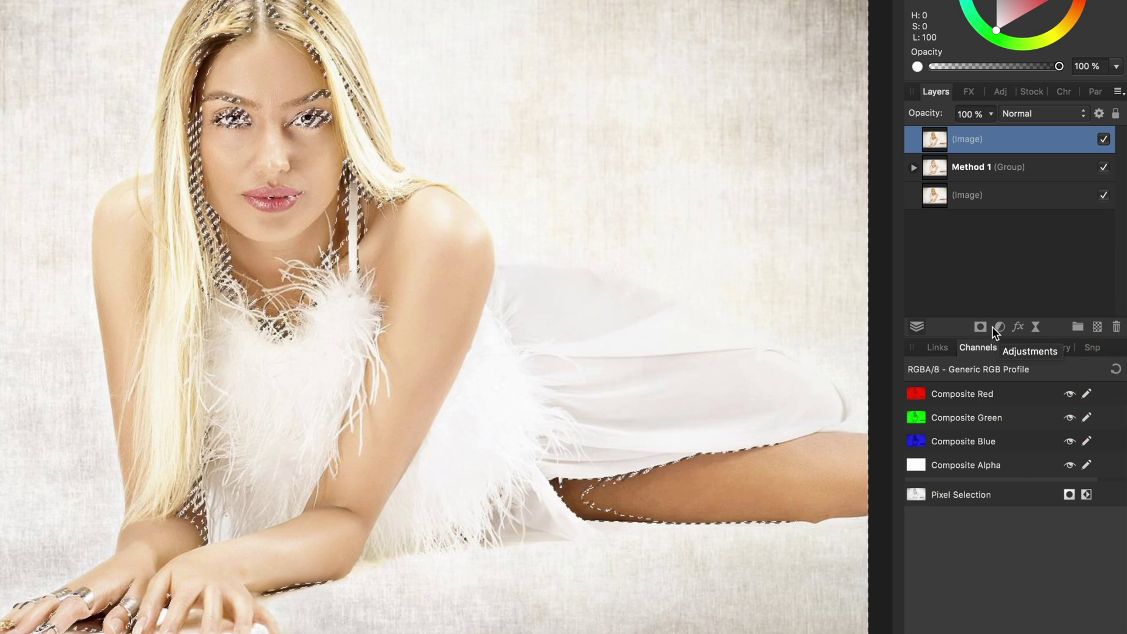
pyautogui.click(998, 326)
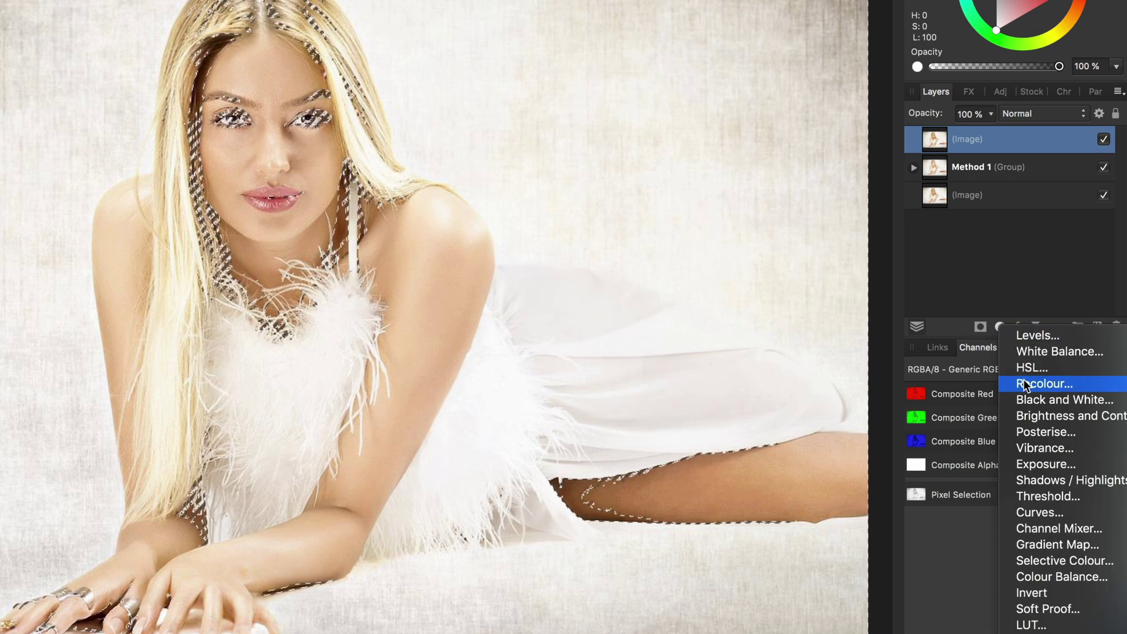
# Add a Screen-mode Black & White adjustment, deselect, and set Yellow -200% and Red 300%
pyautogui.click(1025, 398)
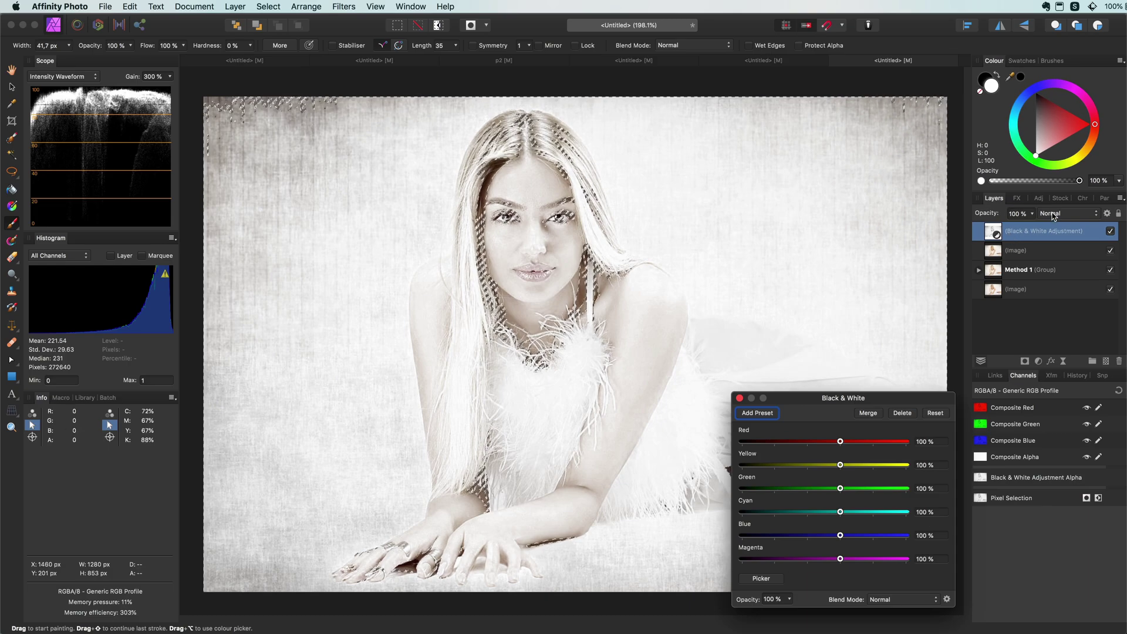
pyautogui.click(972, 279)
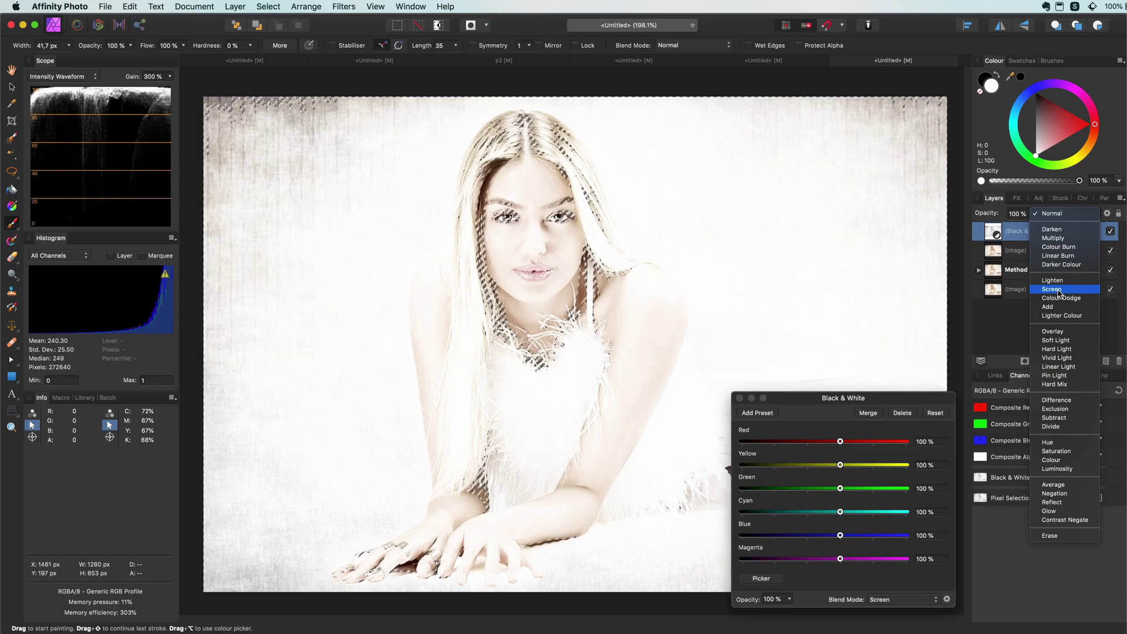
pyautogui.click(1058, 290)
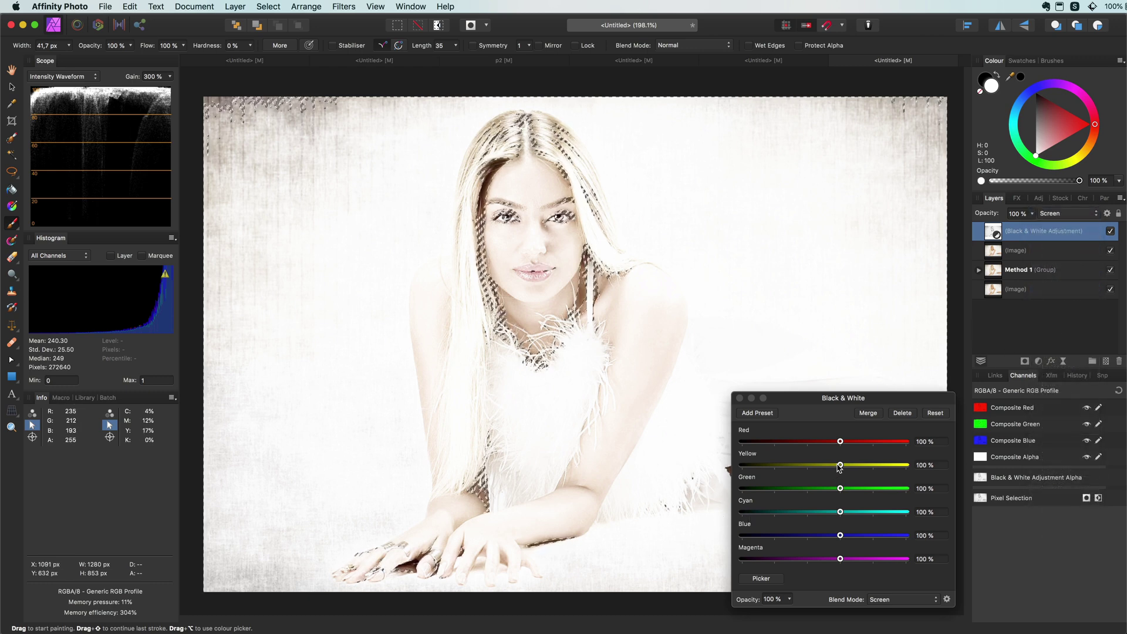
pyautogui.press('super+d')
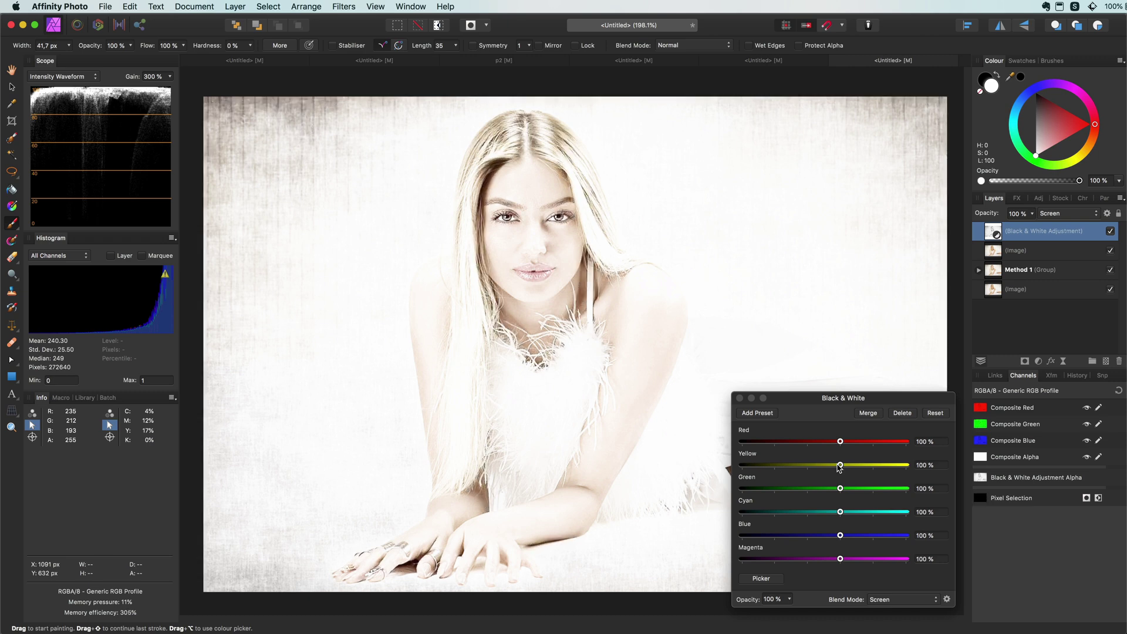
pyautogui.moveTo(839, 465); pyautogui.dragTo(725, 473)
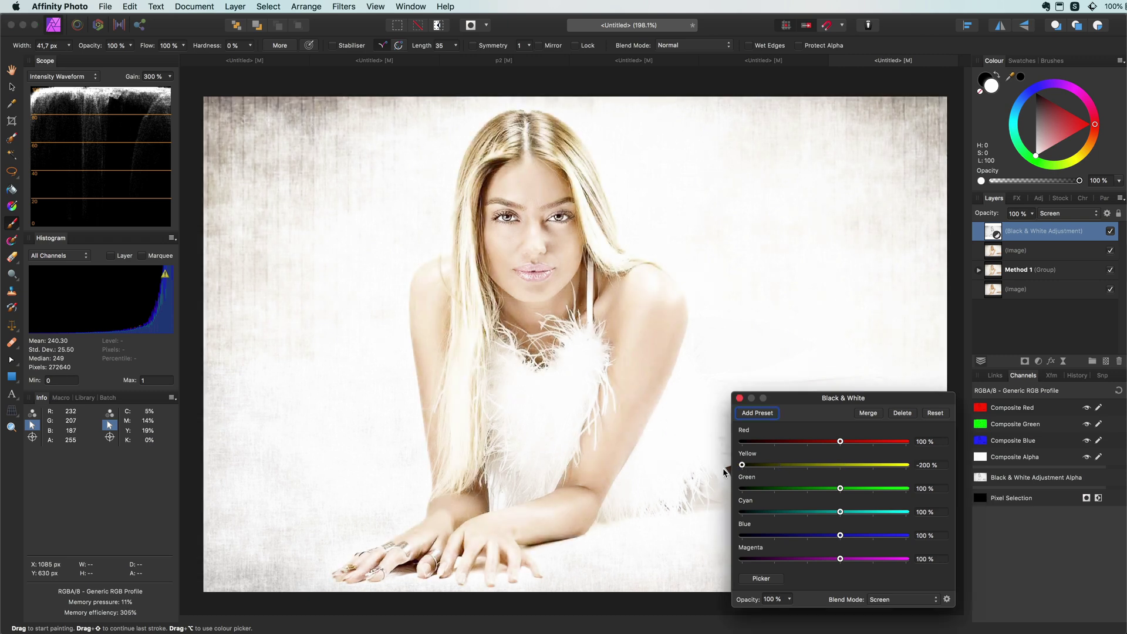
pyautogui.moveTo(840, 441); pyautogui.dragTo(956, 454)
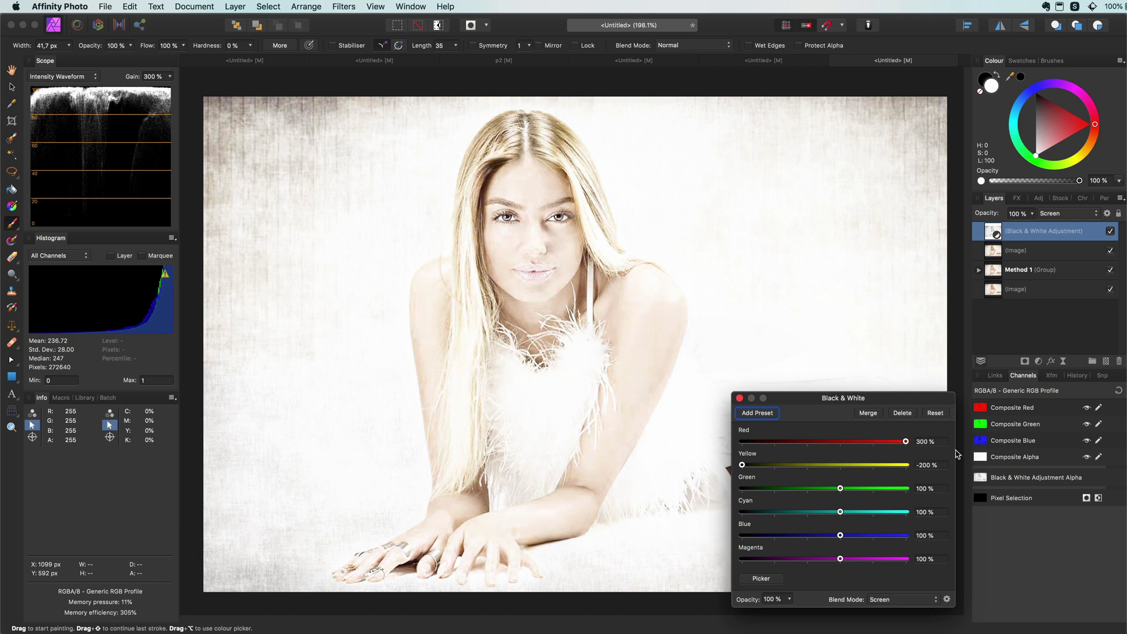
# Hide the Black & White adjustment and view the portrait as the Composite Blue channel alone
pyautogui.click(740, 399)
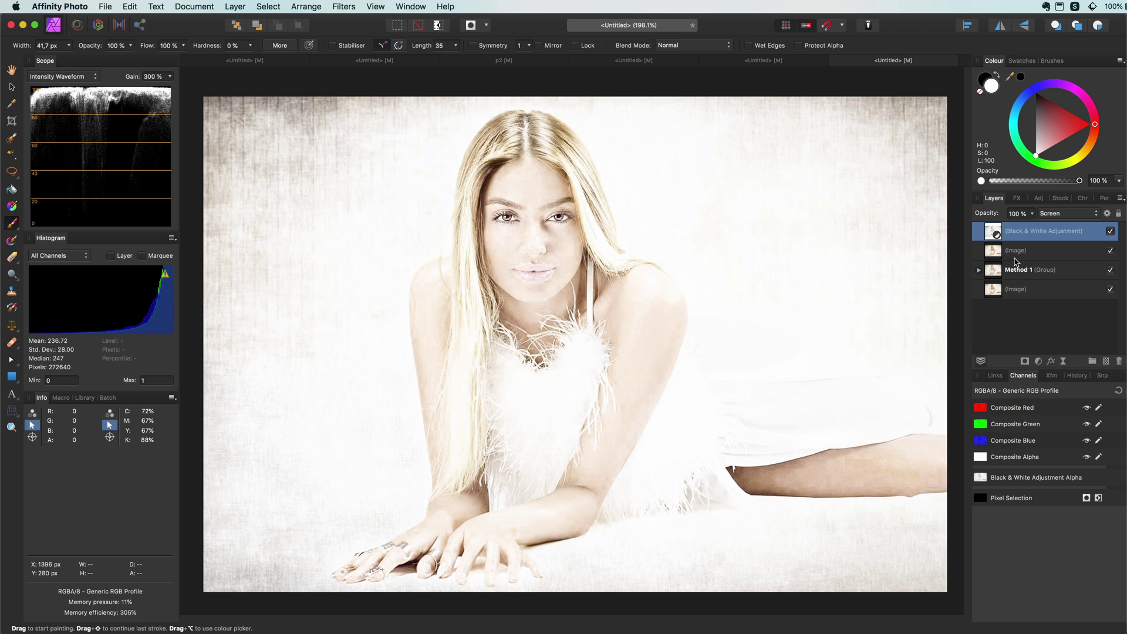
pyautogui.click(1110, 231)
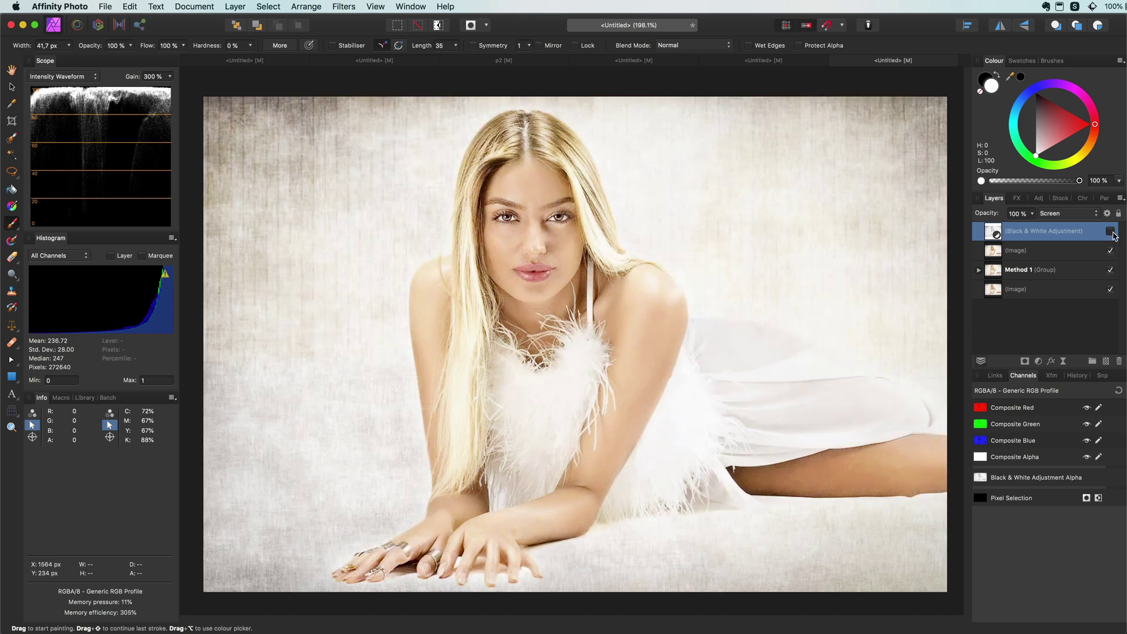
pyautogui.keyDown('alt'); pyautogui.click(1004, 441); pyautogui.keyUp('alt')
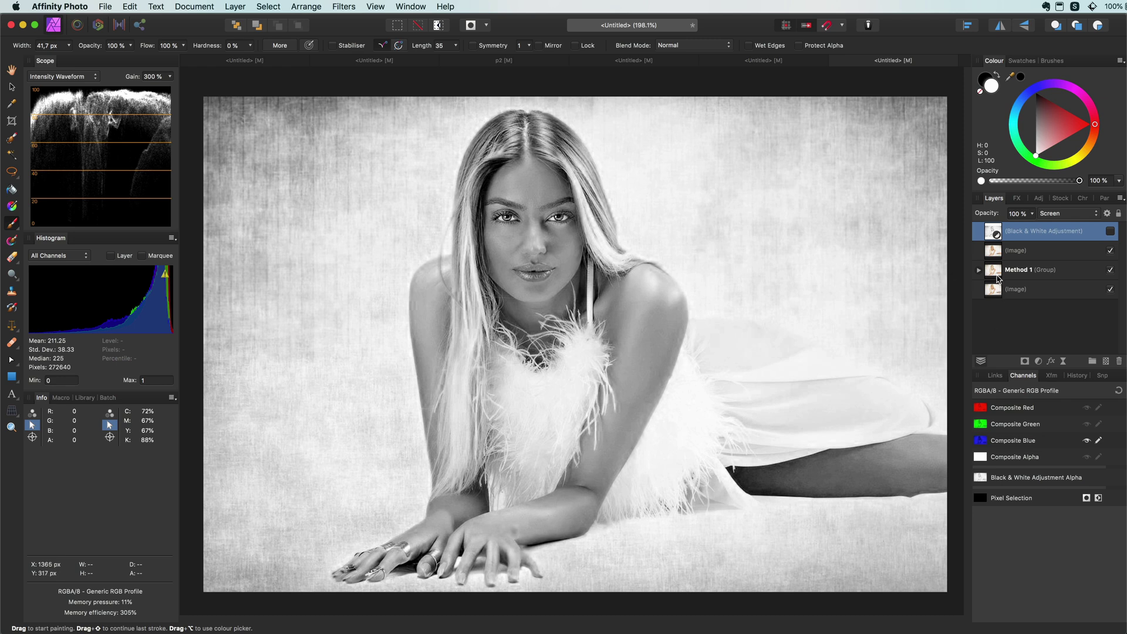
# Load the blue channel's brightness as a pixel selection and restore the full-colour view
pyautogui.rightClick(1013, 444)
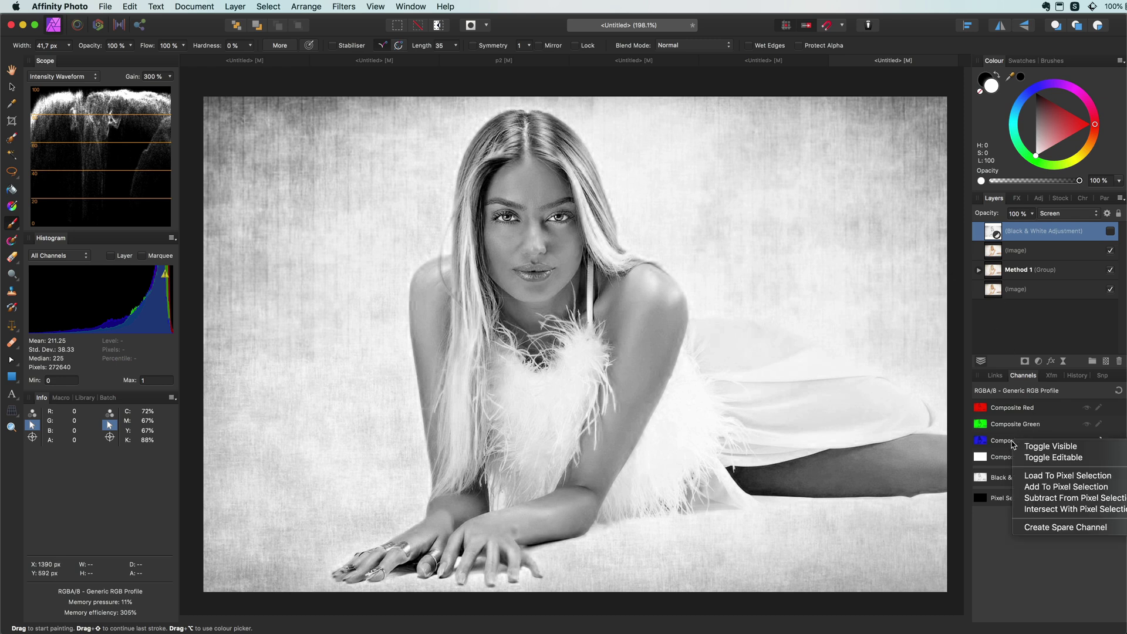
pyautogui.click(1028, 480)
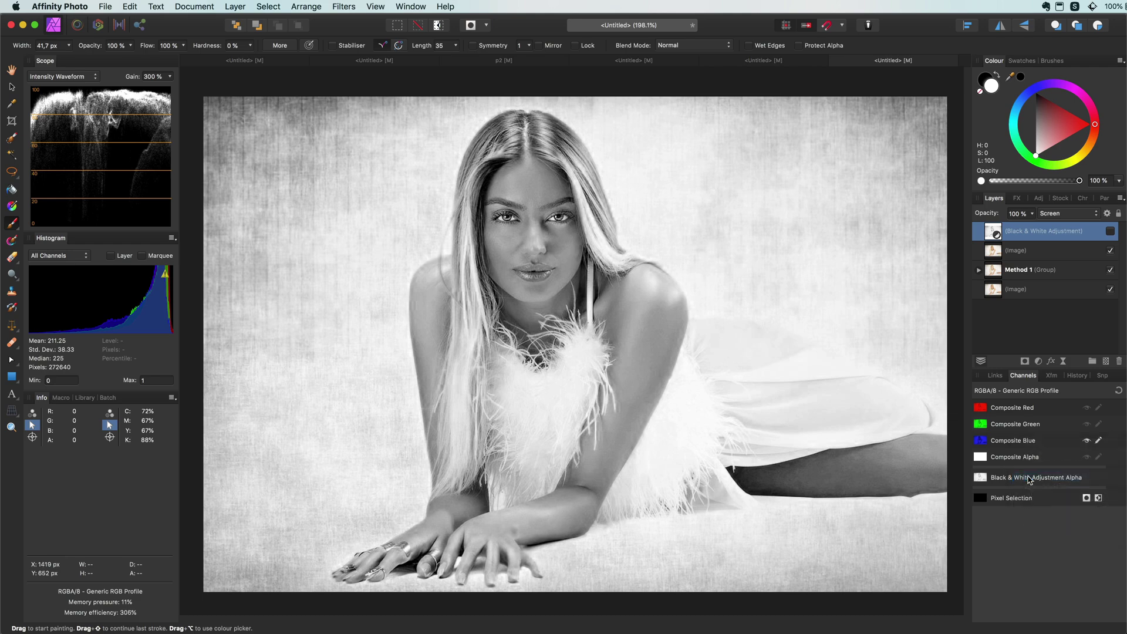
pyautogui.click(1118, 391)
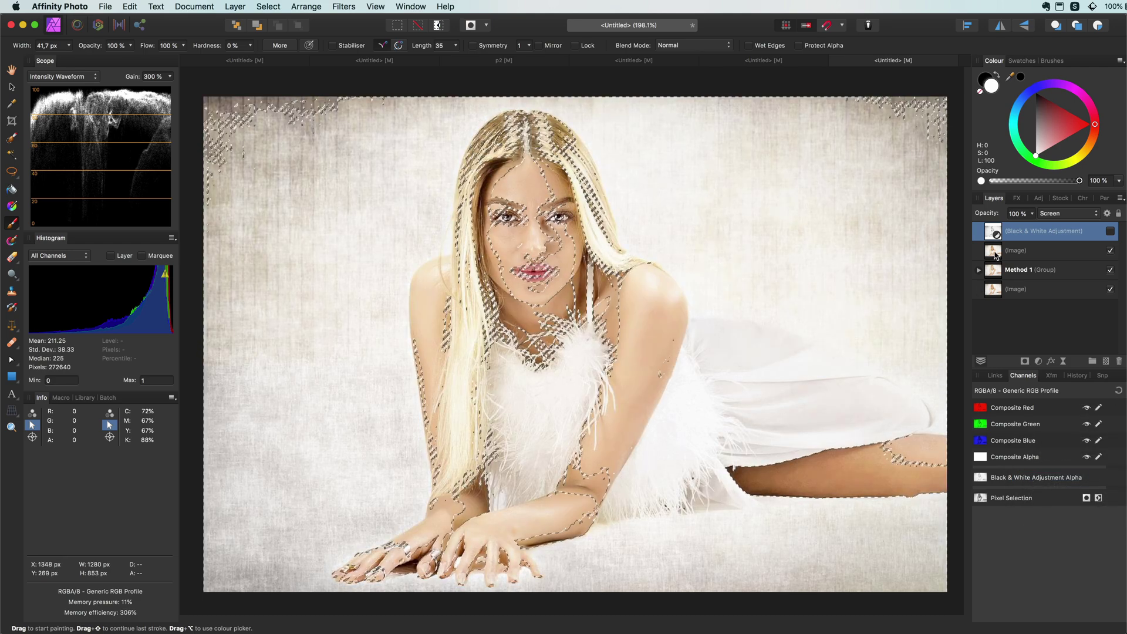
# Duplicate the photo, move the copy above the Black & White layer, and mask it with the selection
pyautogui.press('super+j')
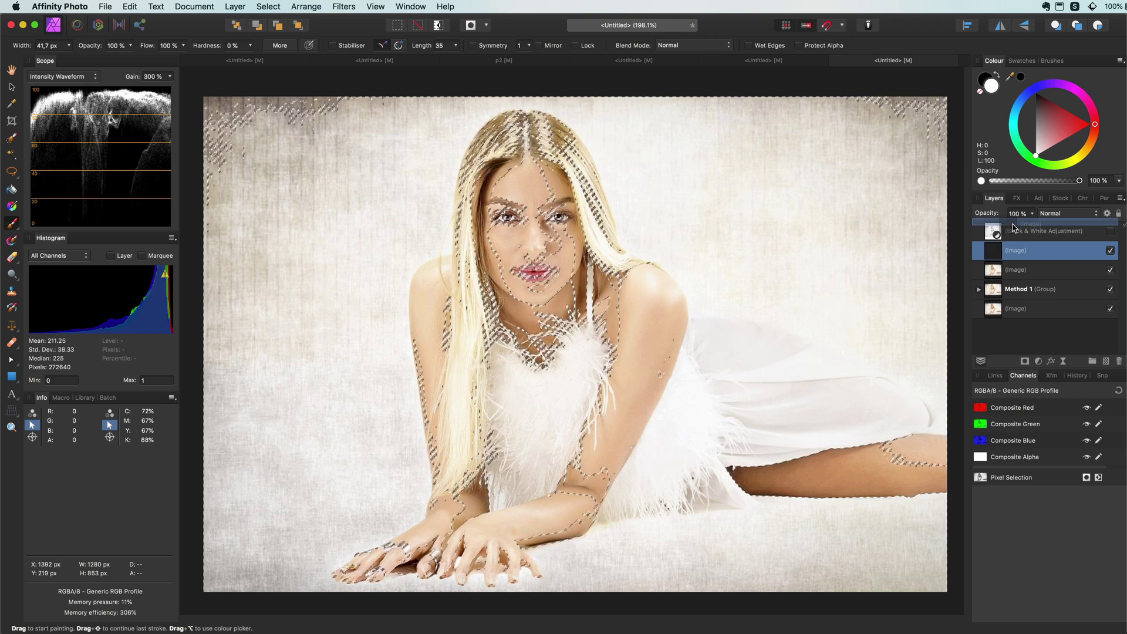
pyautogui.moveTo(997, 254); pyautogui.dragTo(1011, 234)
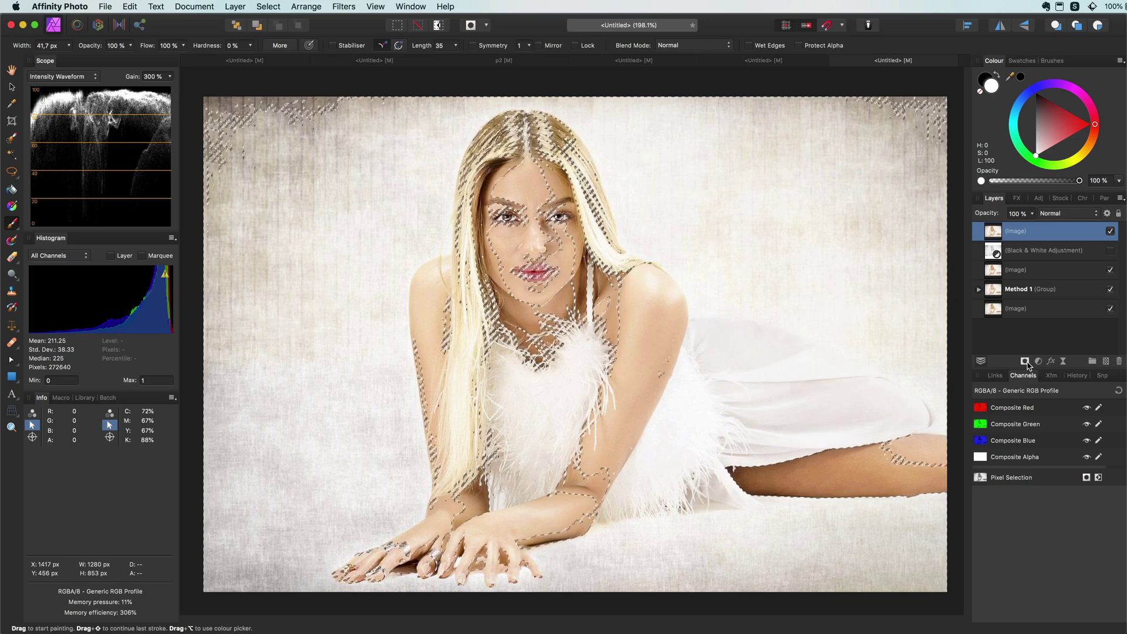
pyautogui.click(1027, 365)
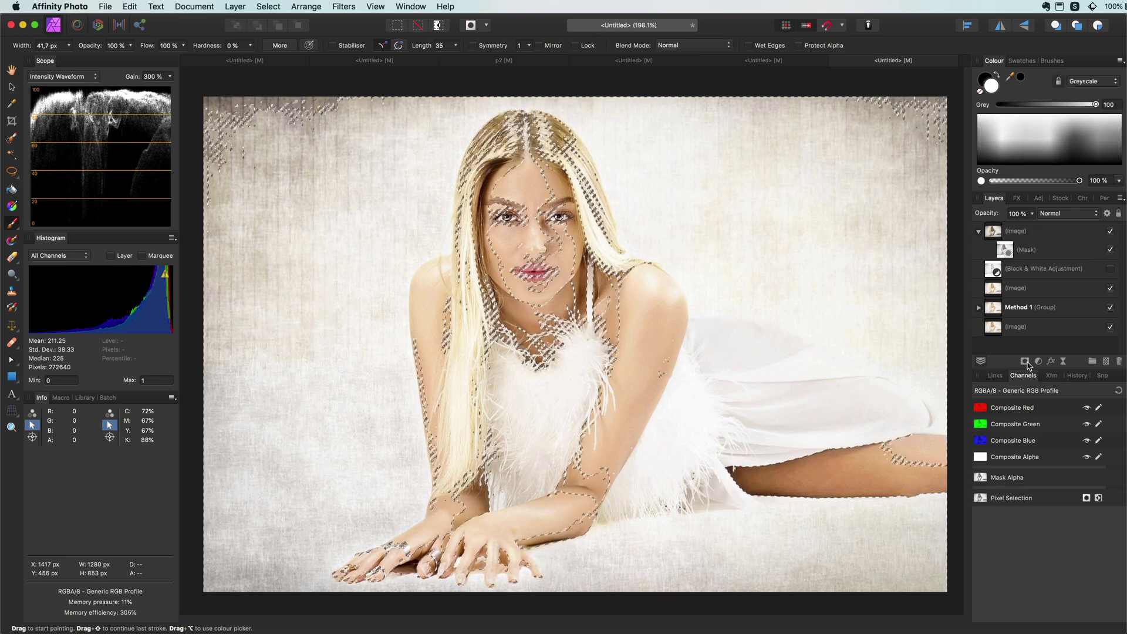
pyautogui.press('super+d')
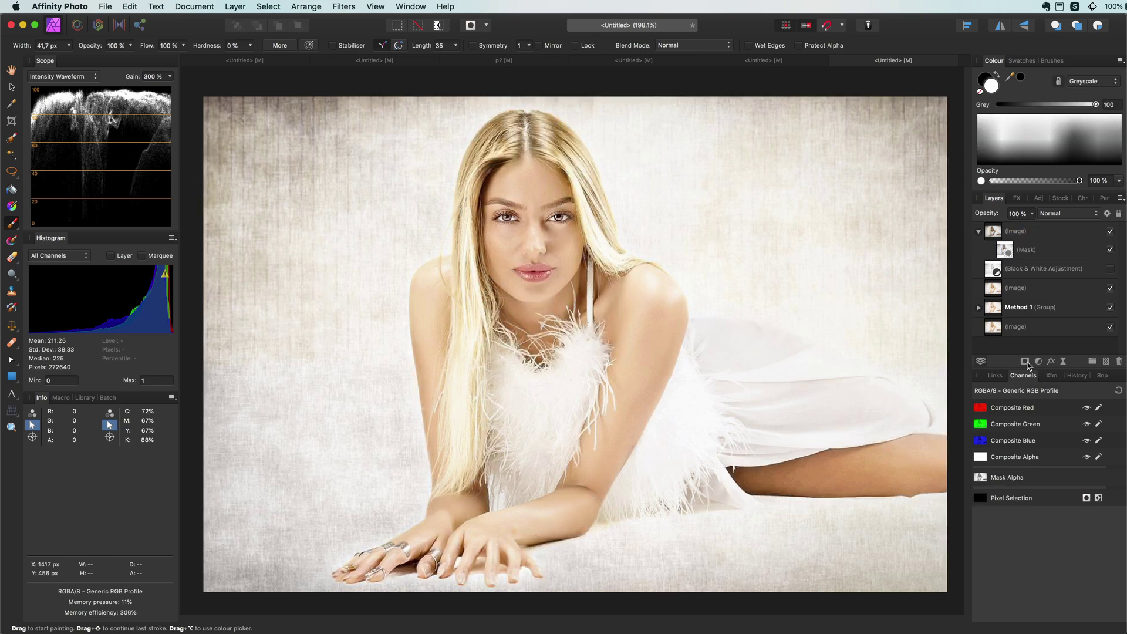
# Show the Black & White adjustment again, then compare the portrait with both brightening layers toggled
pyautogui.click(979, 231)
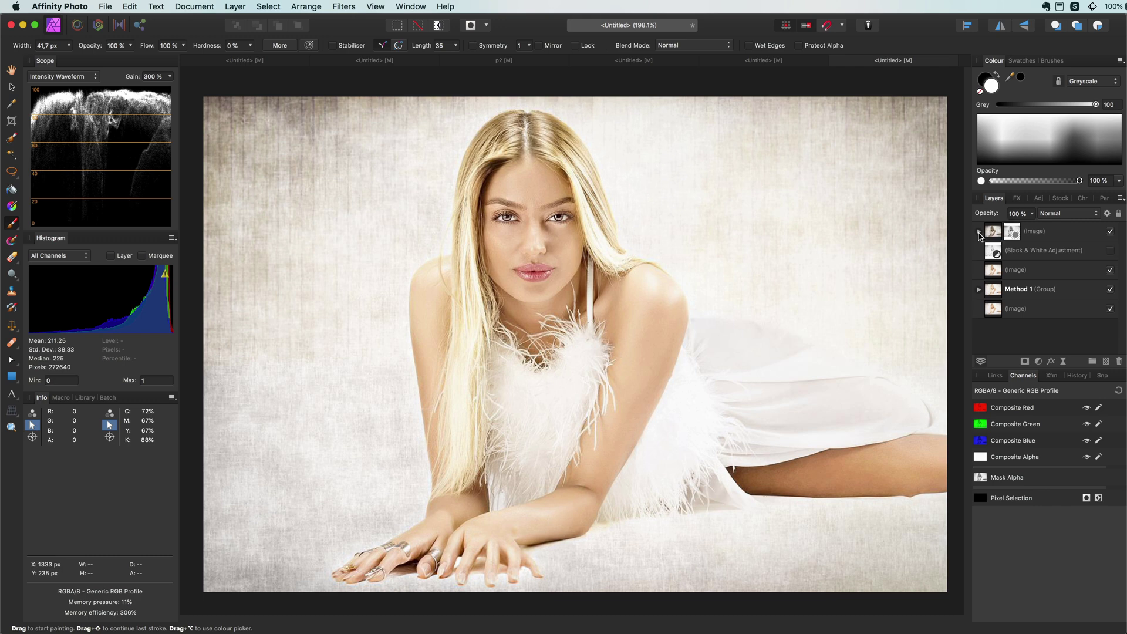
pyautogui.click(1110, 251)
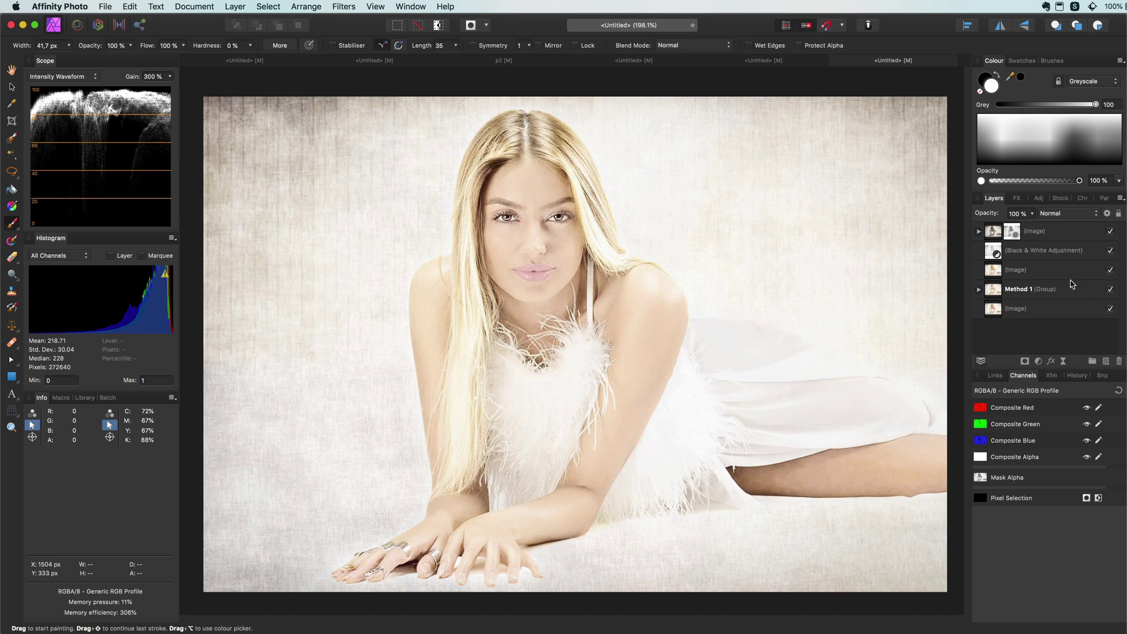
pyautogui.click(1060, 252)
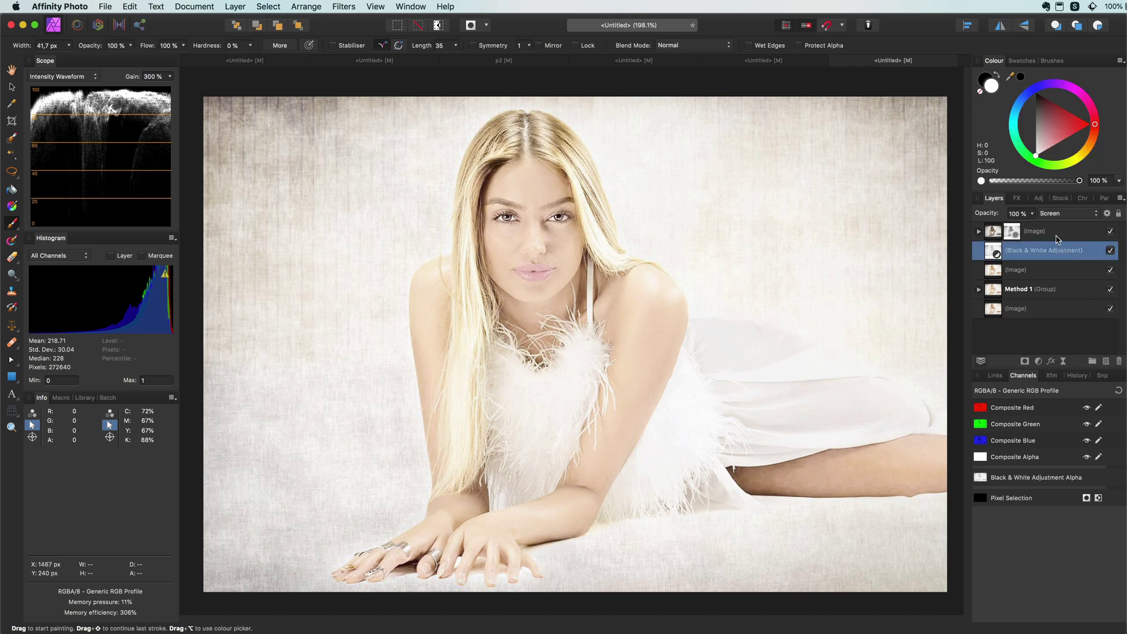
pyautogui.keyDown('shift'); pyautogui.click(1059, 235); pyautogui.keyUp('shift')
pyautogui.click(1110, 251)
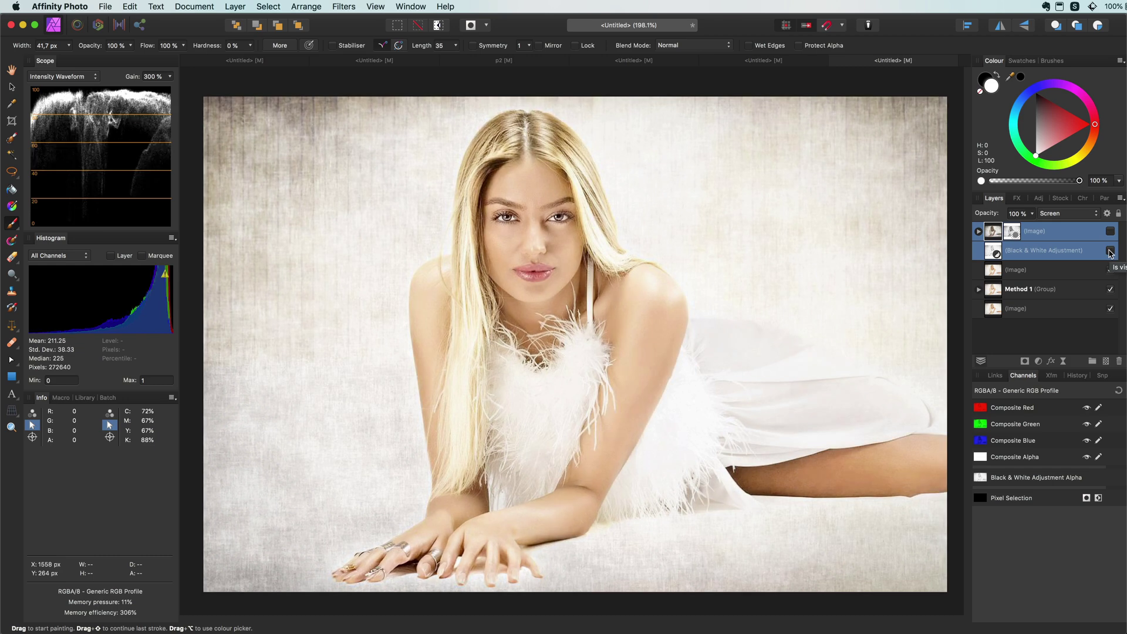
pyautogui.click(1110, 250)
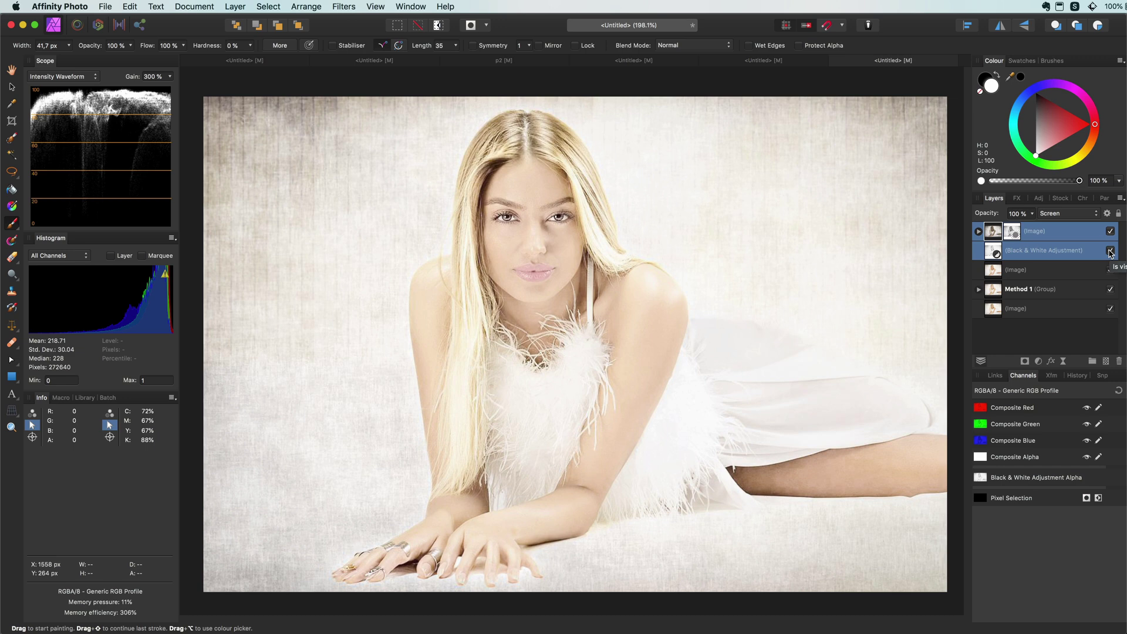
pyautogui.click(1109, 250)
pyautogui.click(1110, 250)
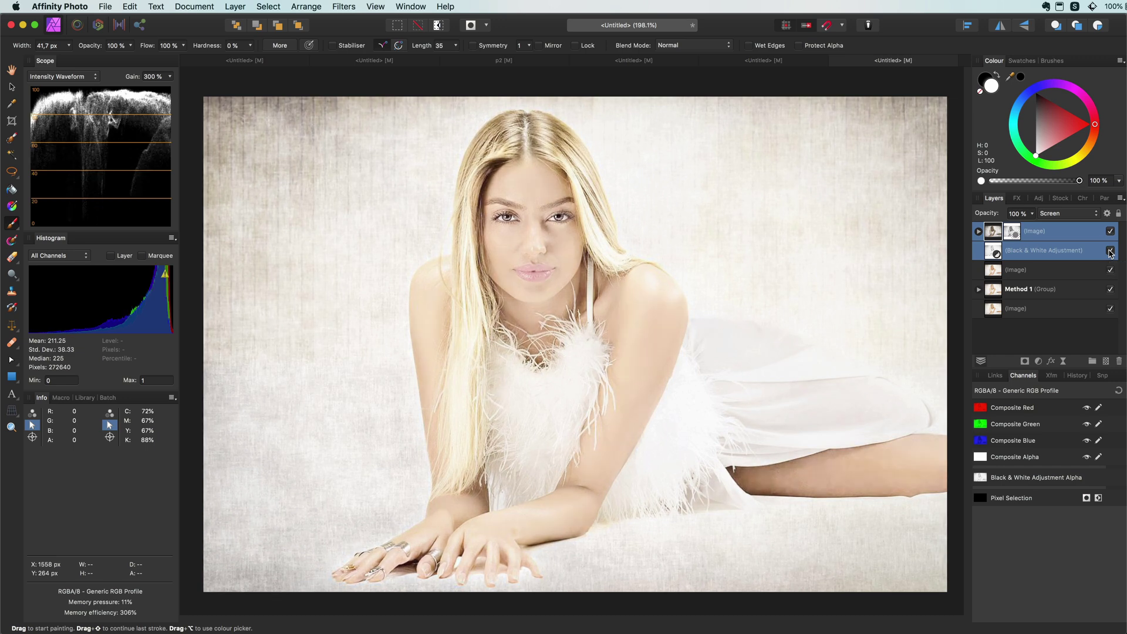
pyautogui.click(1110, 251)
# Expand the masked photo layer, preview its mask in greyscale, and select the mask for painting
pyautogui.click(977, 231)
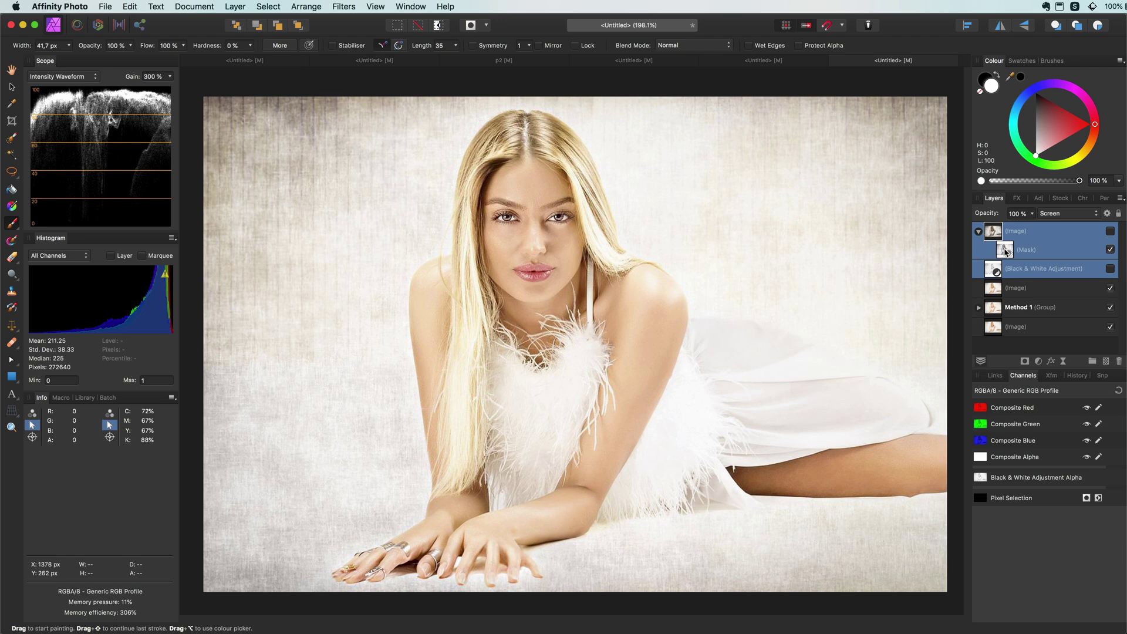
pyautogui.keyDown('alt'); pyautogui.click(1005, 251); pyautogui.keyUp('alt')
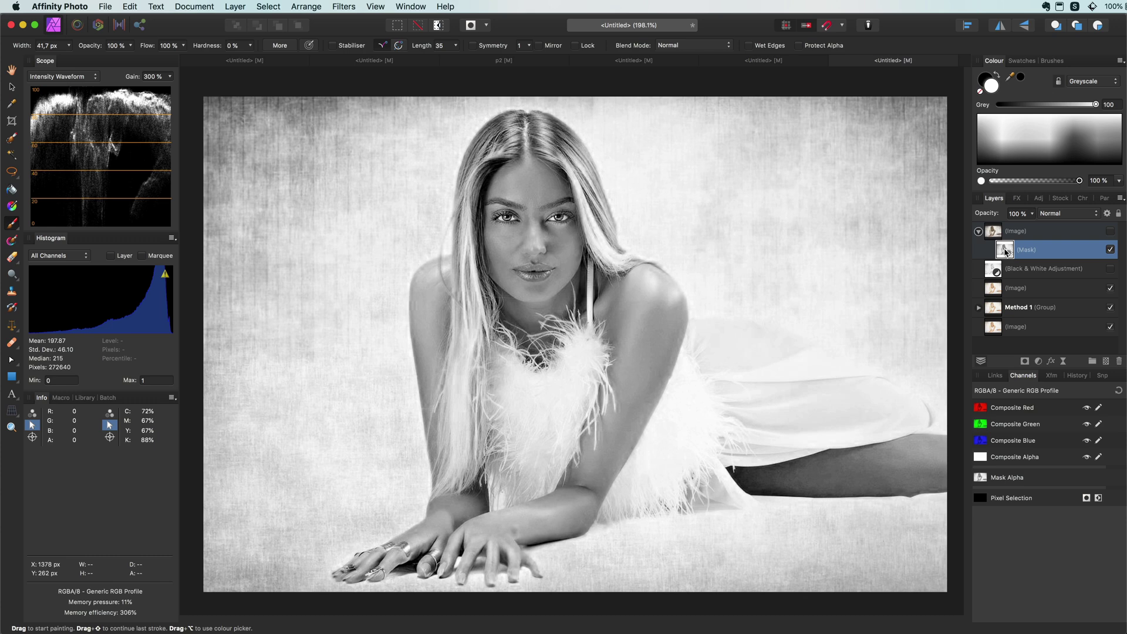
pyautogui.keyDown('alt'); pyautogui.click(1006, 250); pyautogui.keyUp('alt')
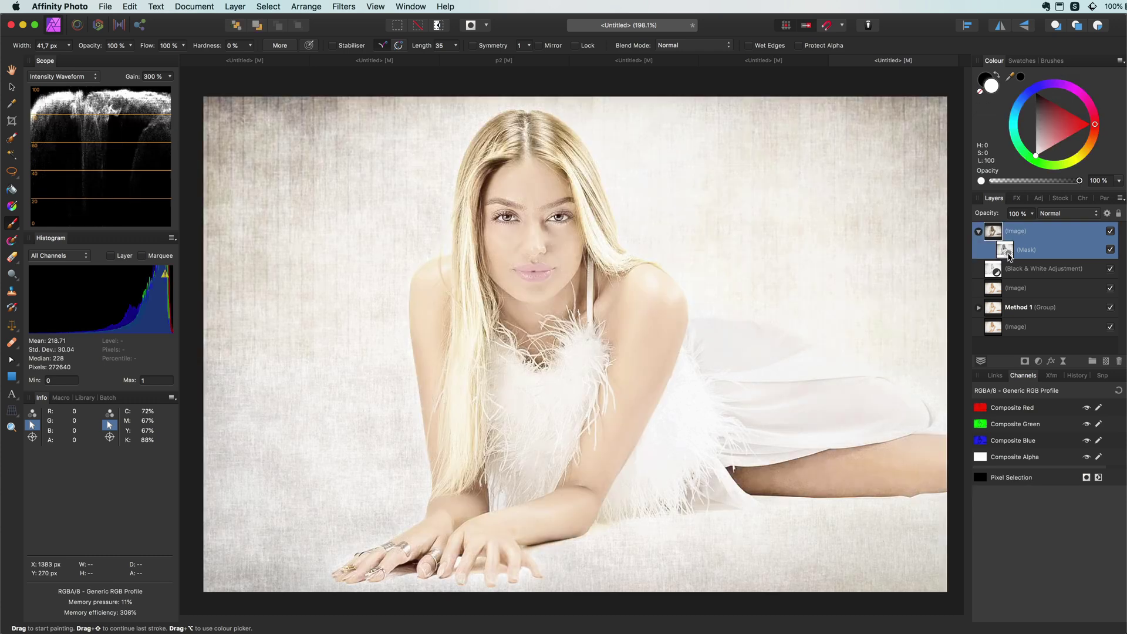
pyautogui.click(1006, 250)
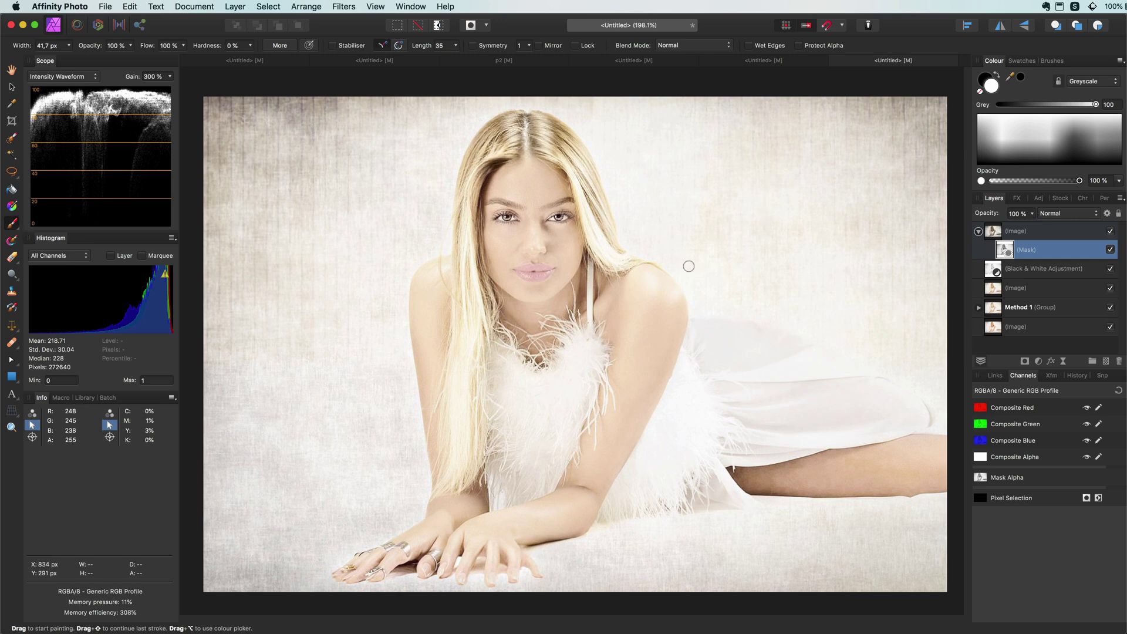
# Paint on the mask over the lips with an enlarged brush to hold back the brightening
pyautogui.press(']')
pyautogui.press(']')
pyautogui.press(']')
pyautogui.press(']')
pyautogui.press(']')
pyautogui.moveTo(317, 126); pyautogui.dragTo(217, 194)
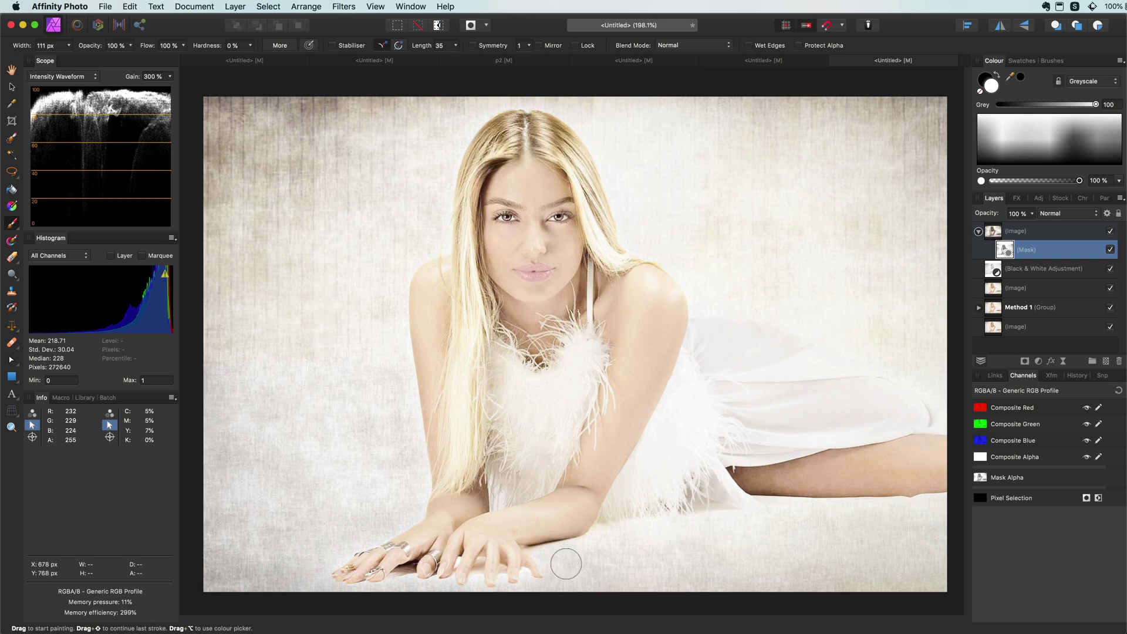
pyautogui.scroll(4, 545, 301)
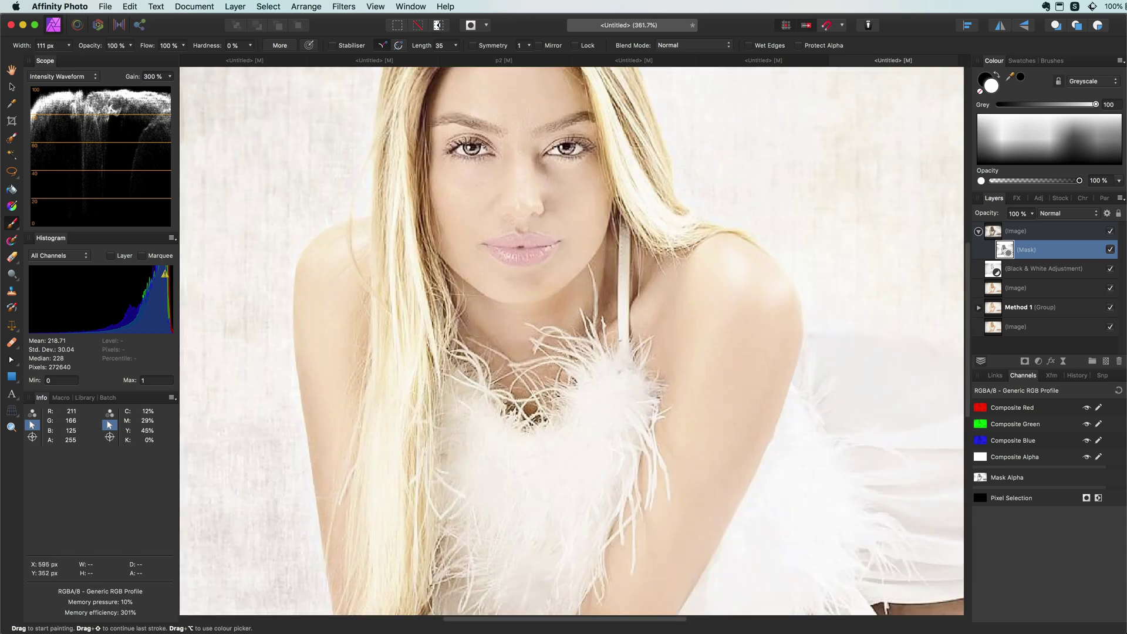
pyautogui.press('[')
pyautogui.press('[')
pyautogui.press('[')
pyautogui.press('[')
pyautogui.press('[')
pyautogui.press('[')
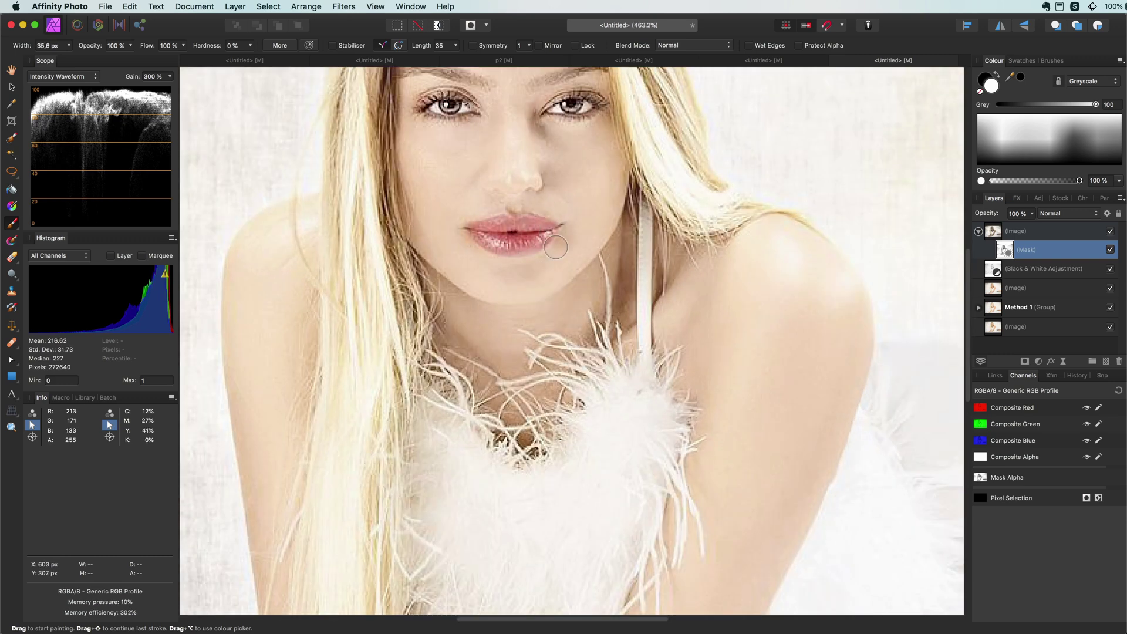
pyautogui.press('super+0')
# Duplicate the plain photo layer and move the copy to the top of the stack, hidden
pyautogui.click(981, 231)
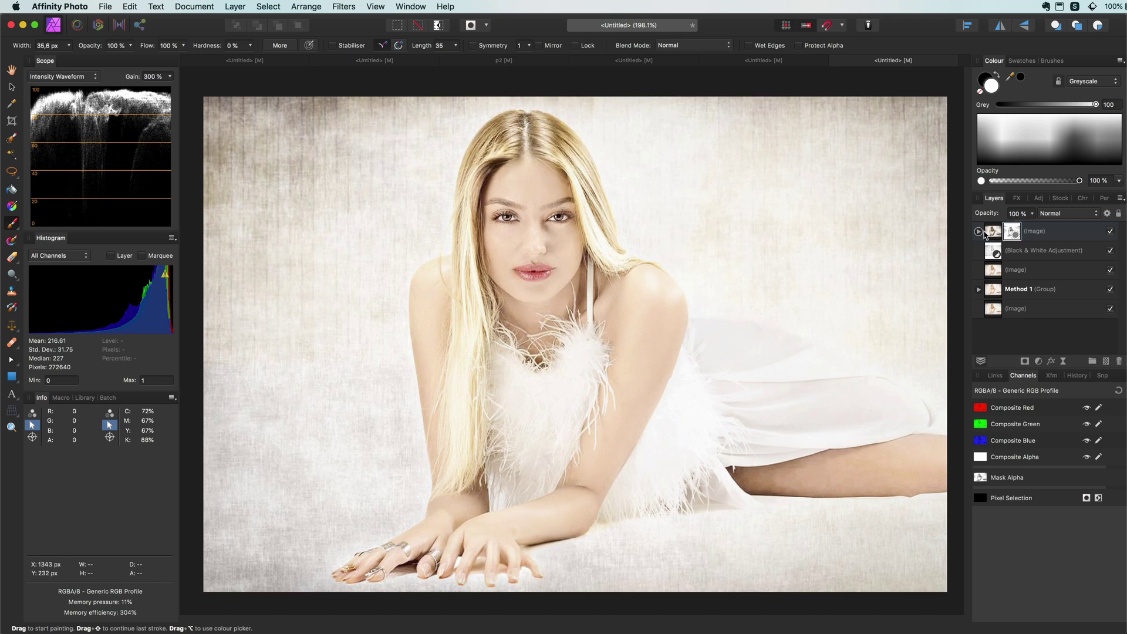
pyautogui.press('super+shift+n')
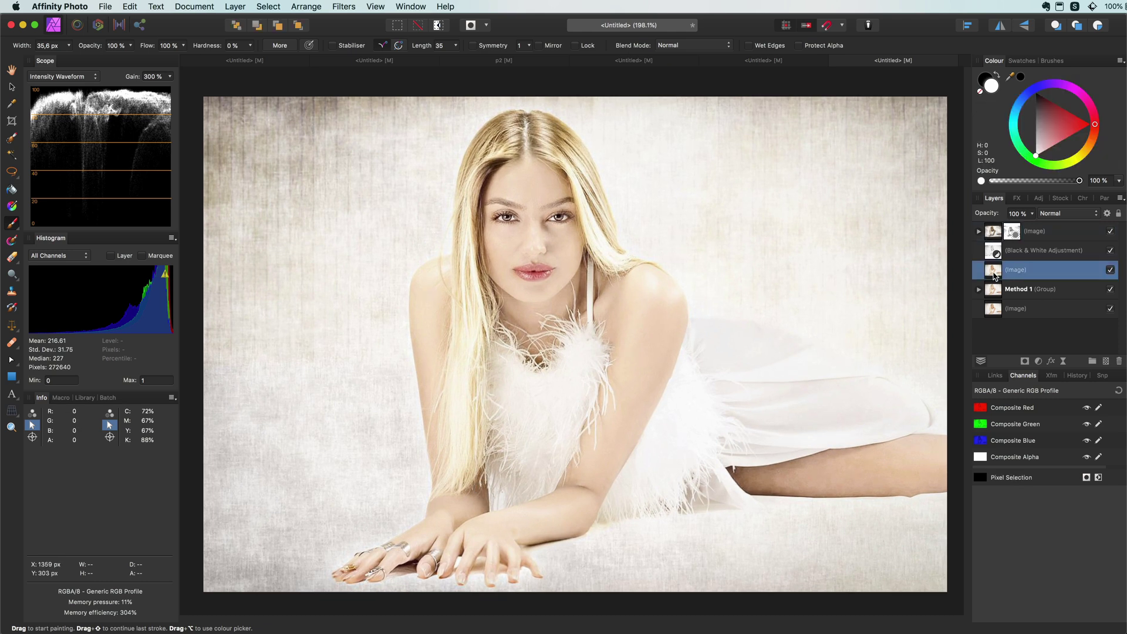
pyautogui.moveTo(995, 275); pyautogui.dragTo(1035, 223)
pyautogui.click(1110, 232)
# Set the Black & White layer's Underlying Composition Range to a straight 0%–100% ramp
pyautogui.click(1110, 231)
pyautogui.click(1110, 231)
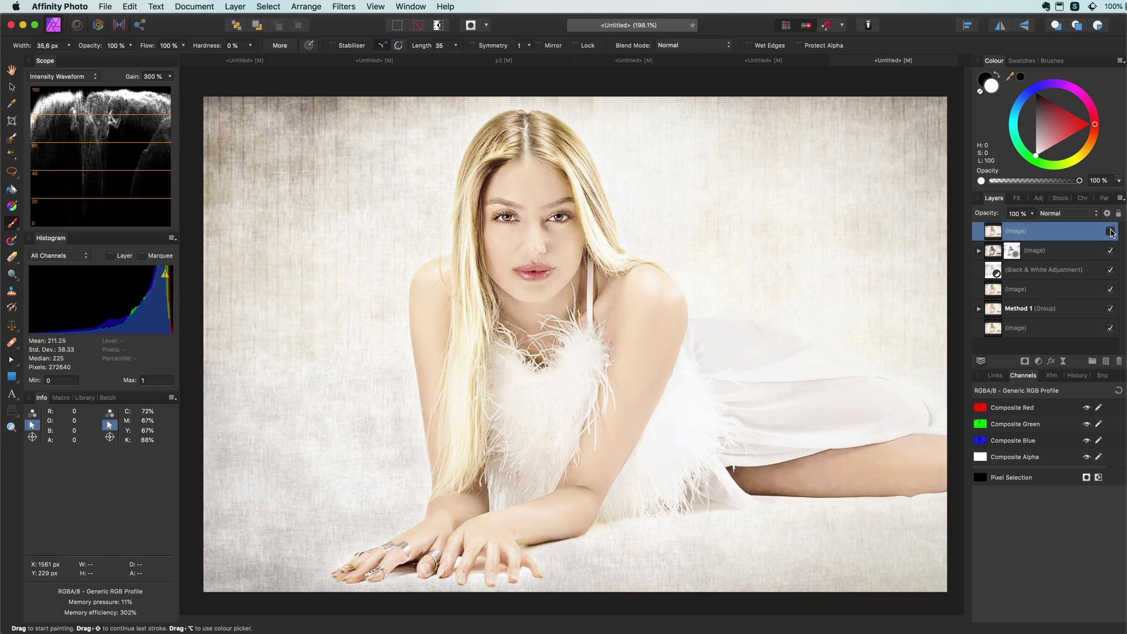
pyautogui.click(1030, 271)
pyautogui.scroll(5, 548, 211)
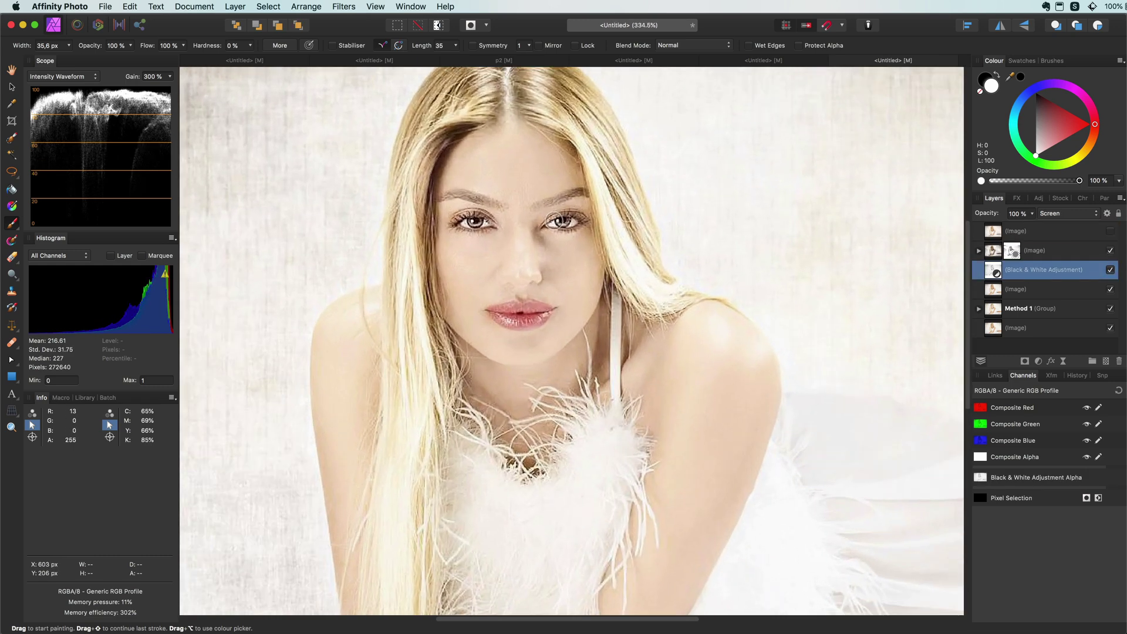
pyautogui.click(1106, 213)
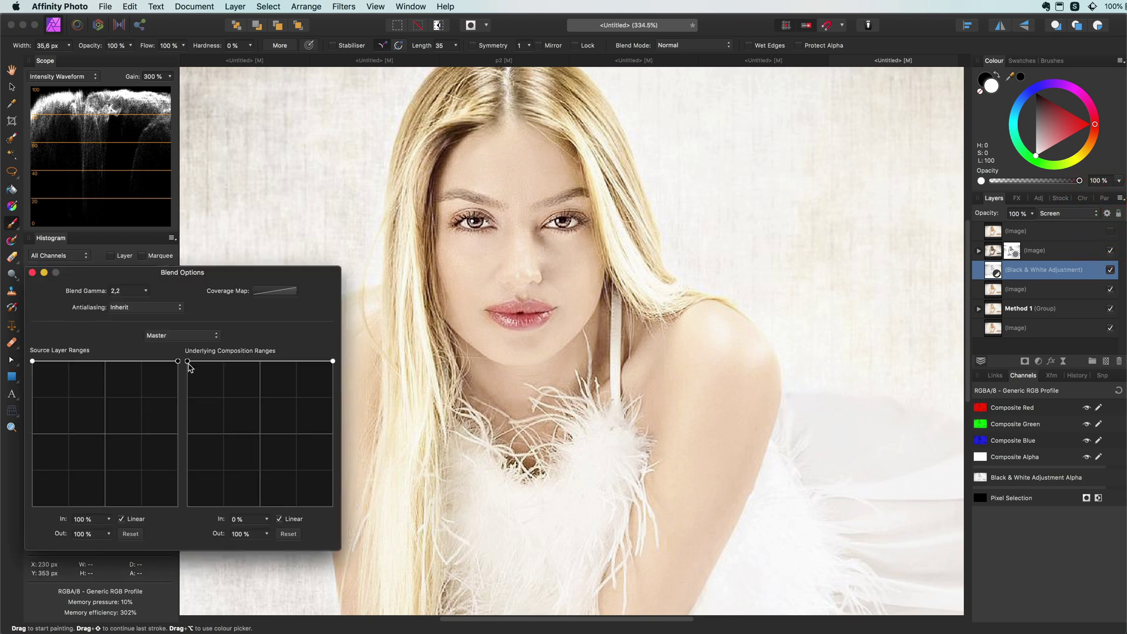
pyautogui.moveTo(187, 362); pyautogui.dragTo(190, 545)
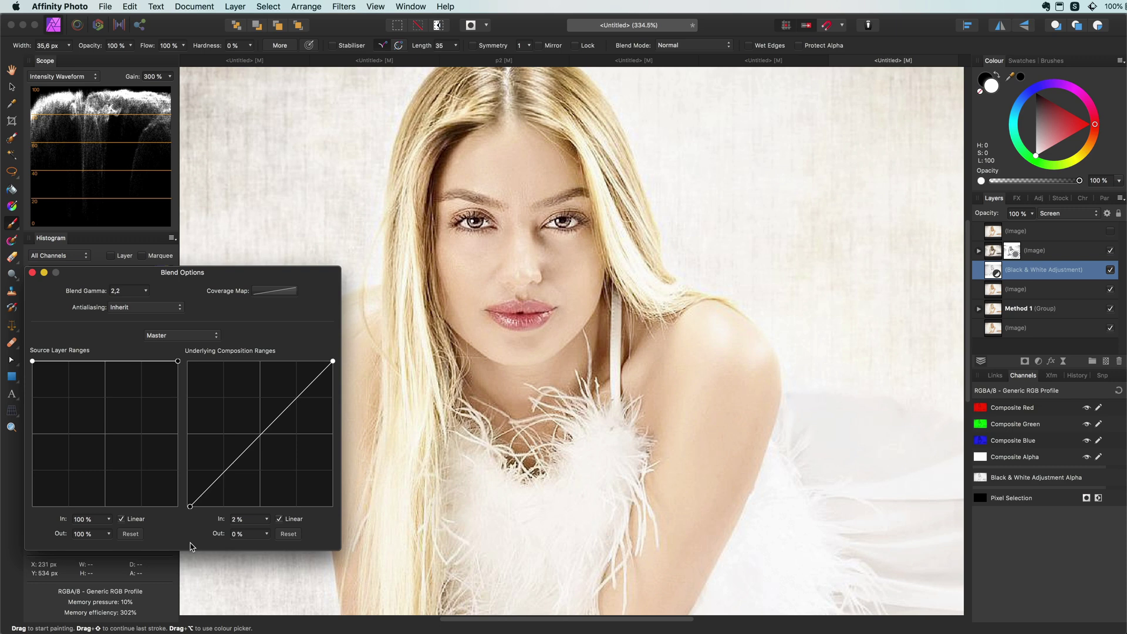
pyautogui.moveTo(190, 546); pyautogui.dragTo(184, 546)
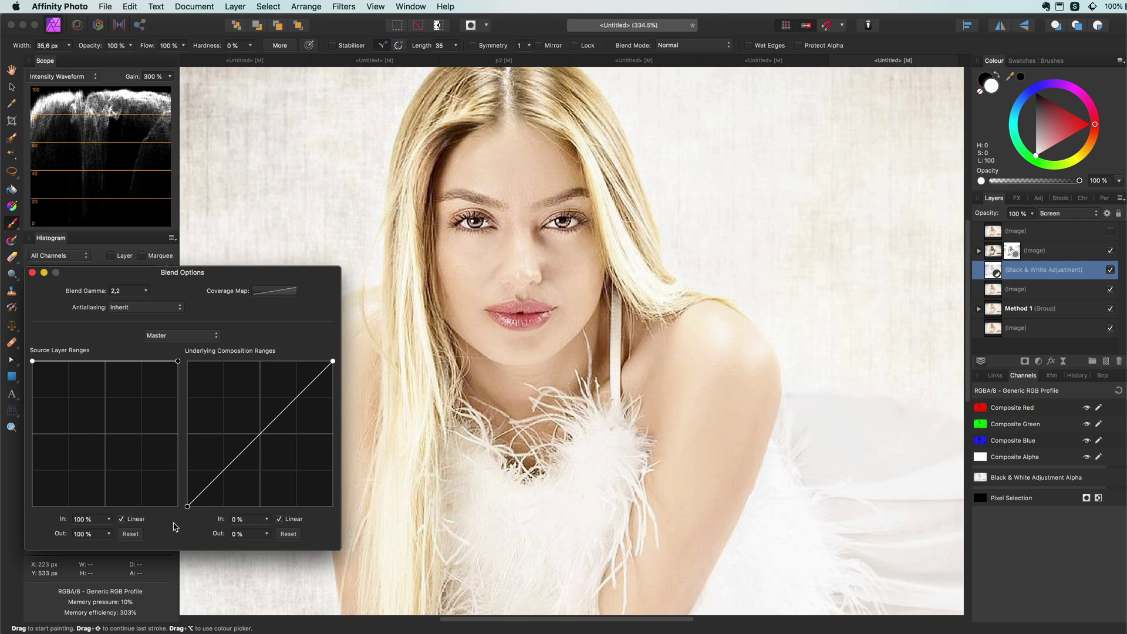
pyautogui.click(33, 273)
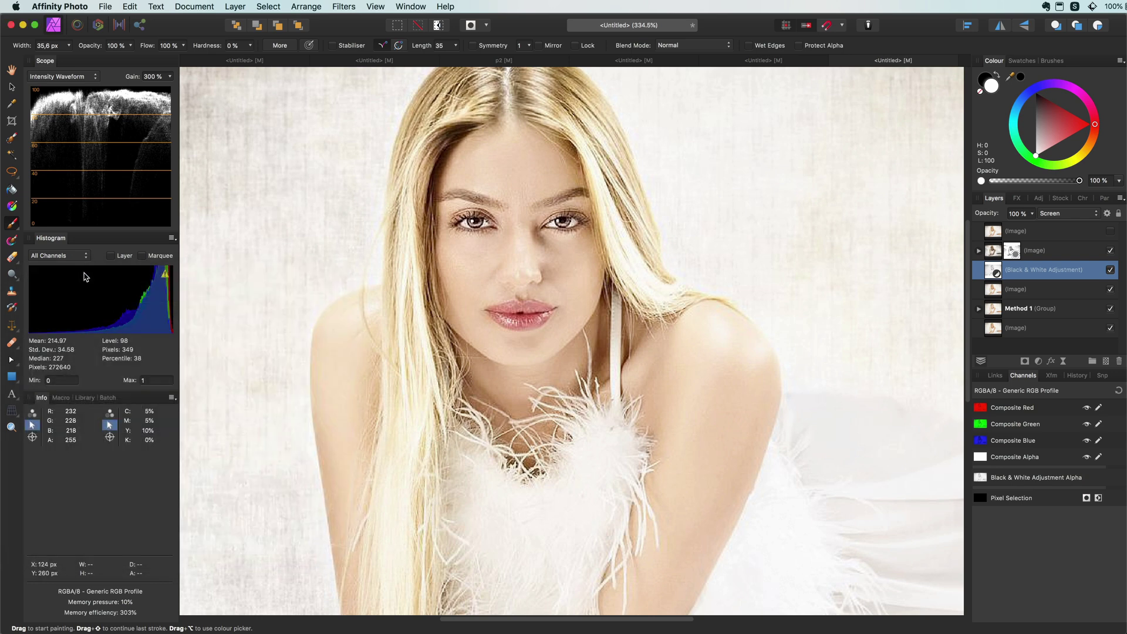
pyautogui.press('super+0')
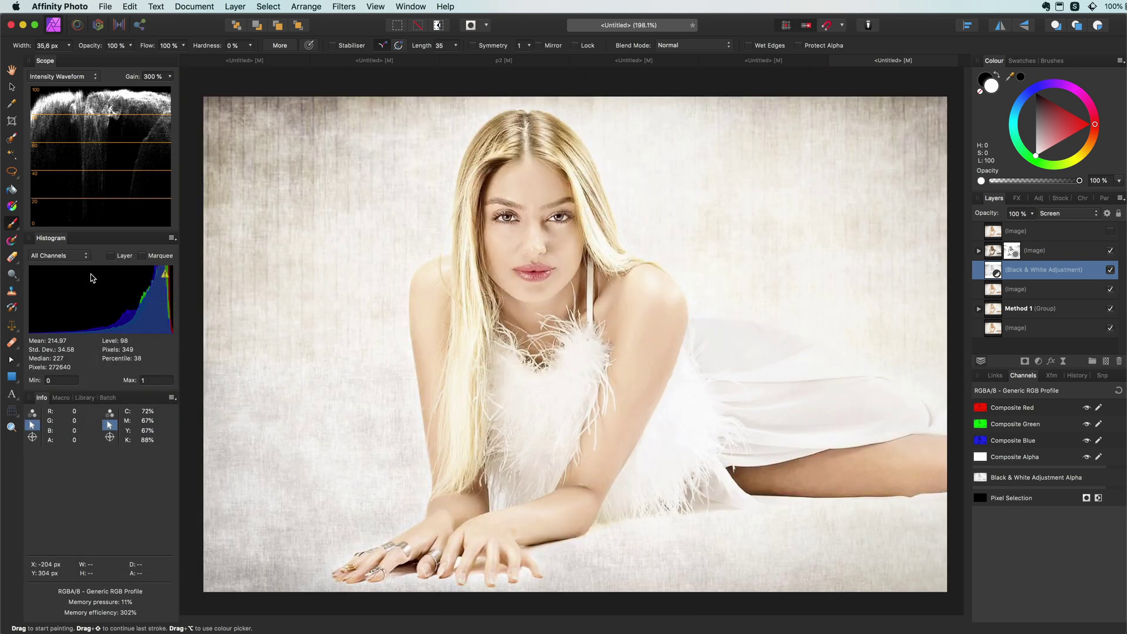
# In the Black & White adjustment, lower Red to 39% and raise Yellow high
pyautogui.click(1109, 232)
pyautogui.click(1110, 231)
pyautogui.click(1111, 233)
pyautogui.click(1110, 232)
pyautogui.doubleClick(993, 272)
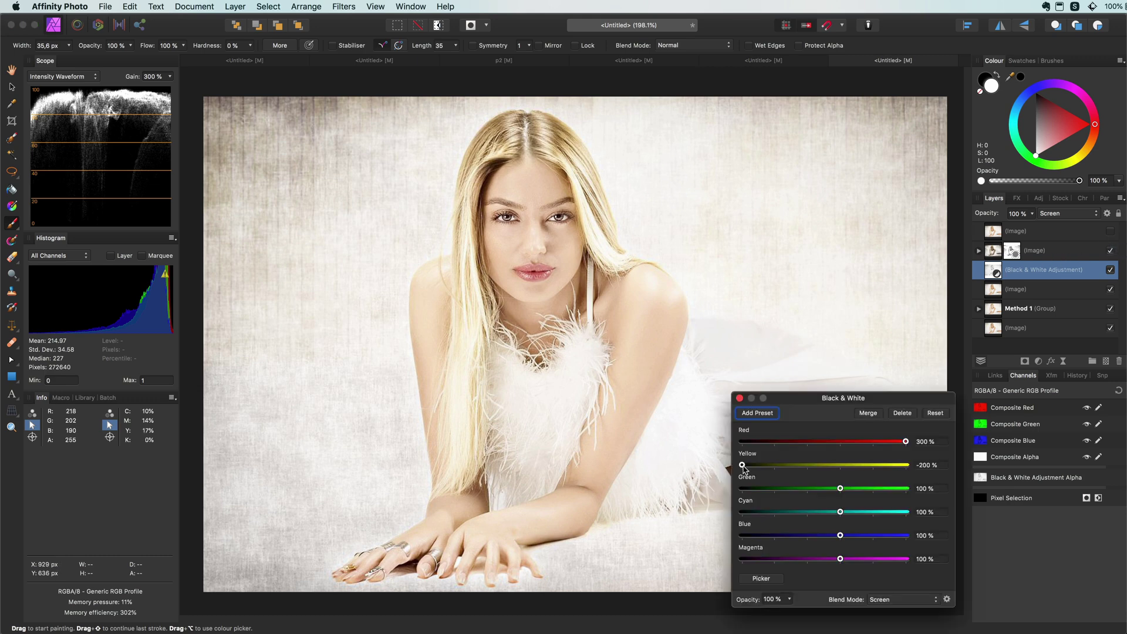
pyautogui.moveTo(905, 441); pyautogui.dragTo(820, 441)
pyautogui.moveTo(742, 465); pyautogui.dragTo(906, 467)
pyautogui.click(739, 398)
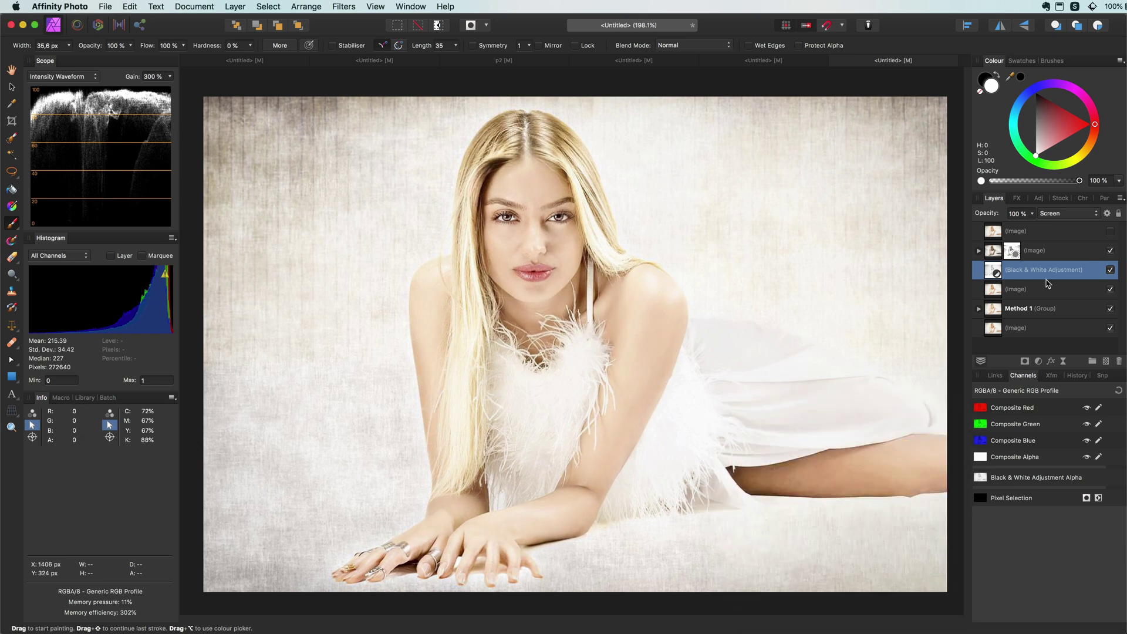
# Compare against the top photo copy, leave it hidden, and select the three luminosity layers
pyautogui.click(1110, 232)
pyautogui.click(1110, 232)
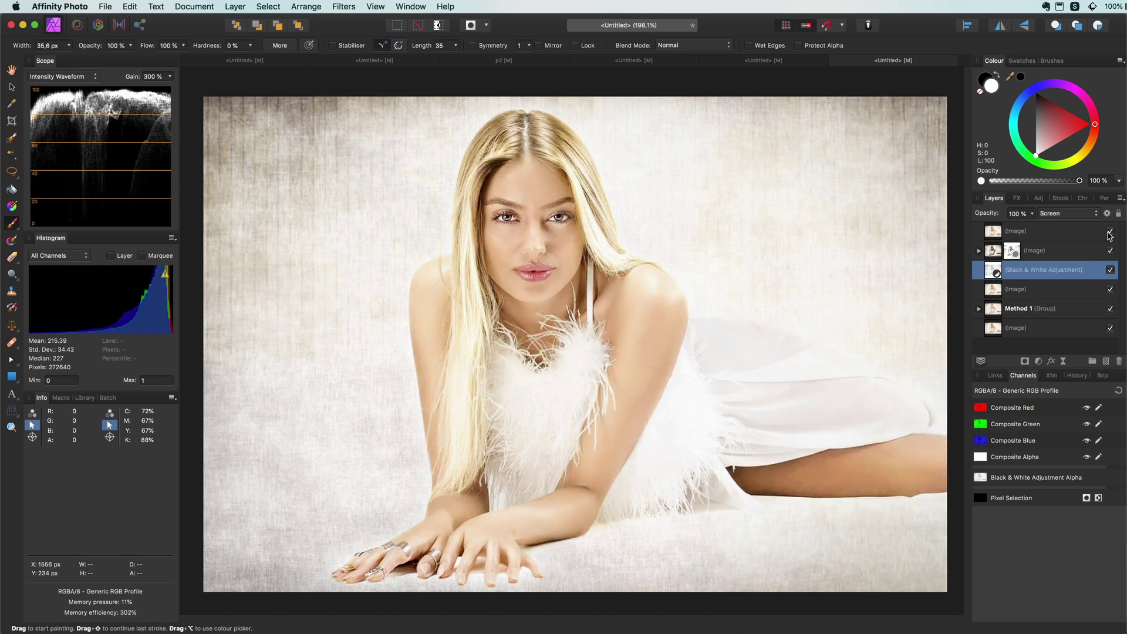
pyautogui.click(1110, 232)
pyautogui.click(1016, 250)
pyautogui.keyDown('shift'); pyautogui.click(1015, 289); pyautogui.keyUp('shift')
# Group the three selected layers and rename the group 'Method 2'
pyautogui.rightClick(994, 244)
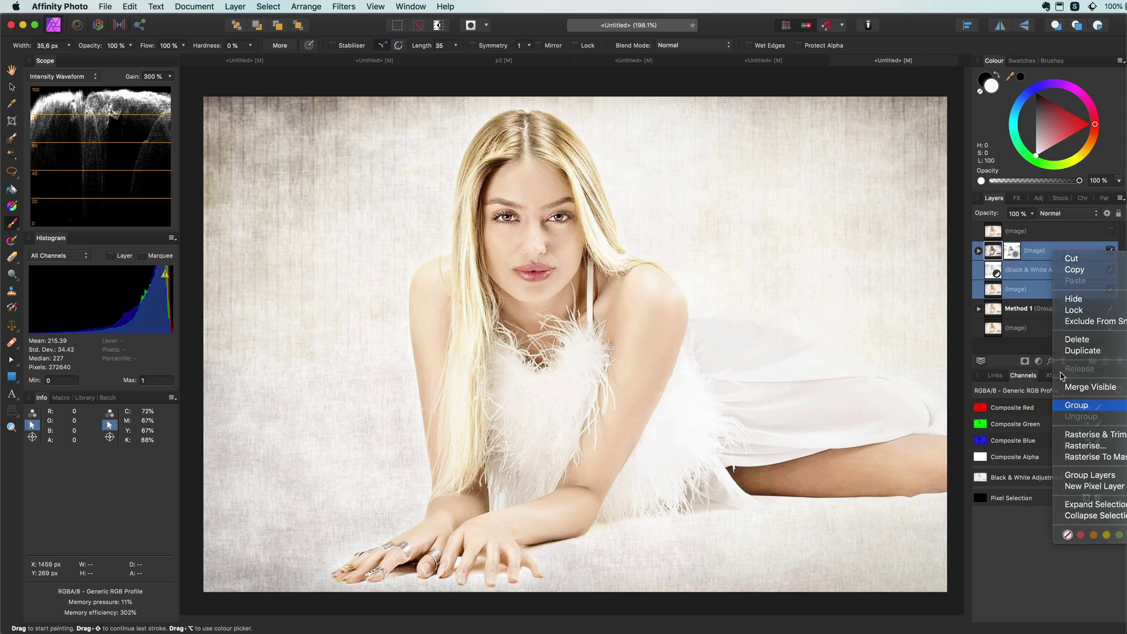
pyautogui.click(1042, 395)
pyautogui.doubleClick(1027, 250)
pyautogui.write('Method 2')
pyautogui.press('Return')
# Make the top photo layer visible and stamp a new merged layer above it
pyautogui.click(1010, 234)
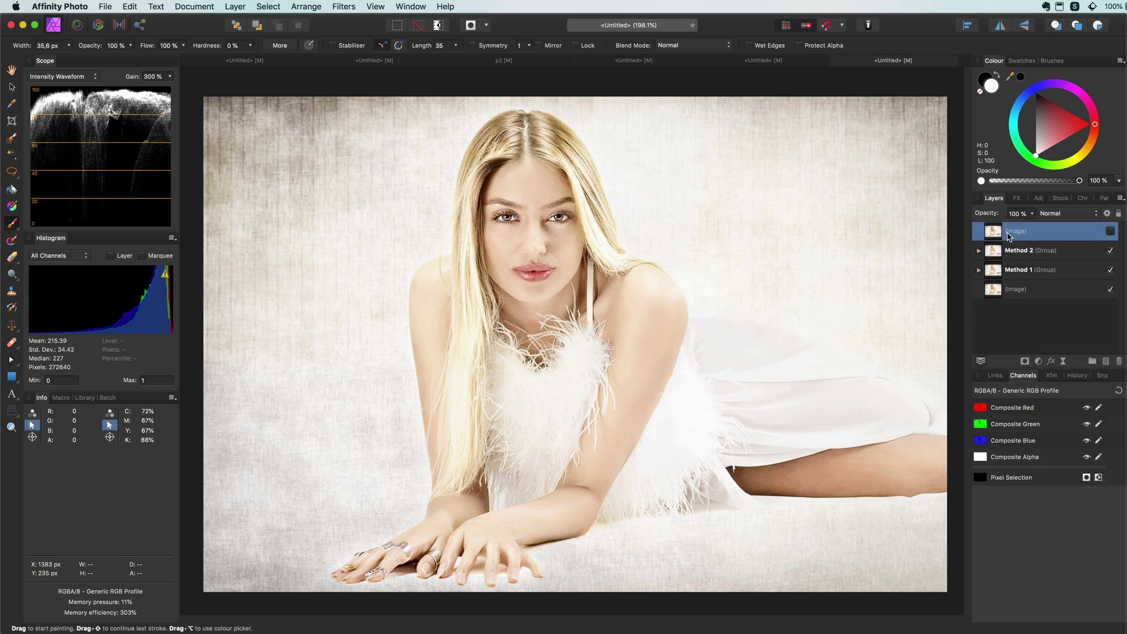
pyautogui.click(1110, 231)
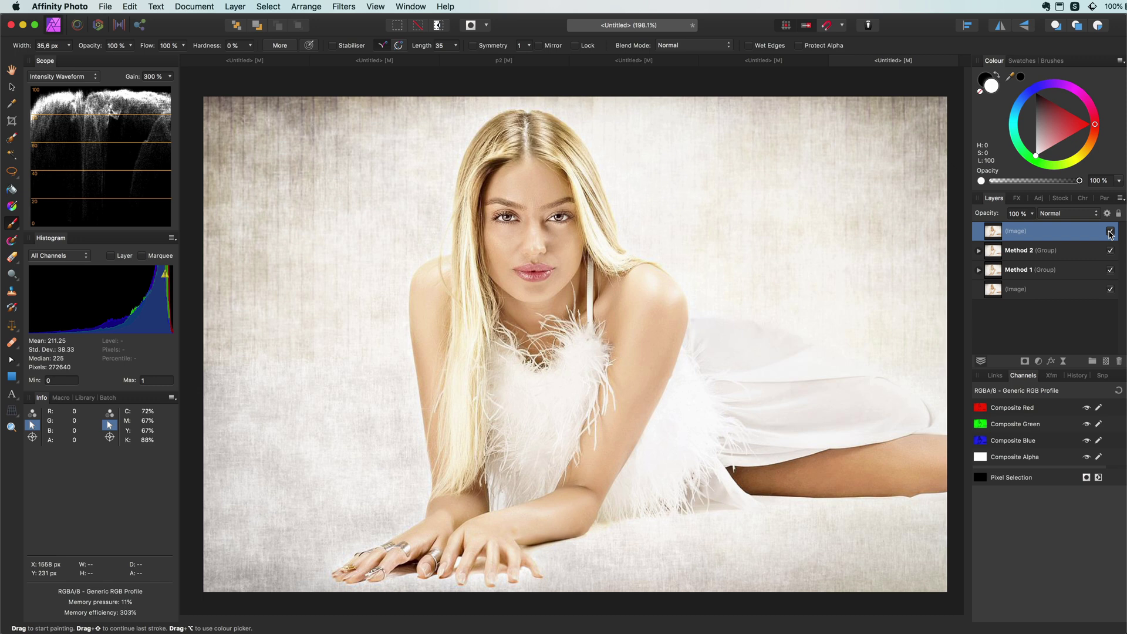
pyautogui.press('super+alt+shift+e')
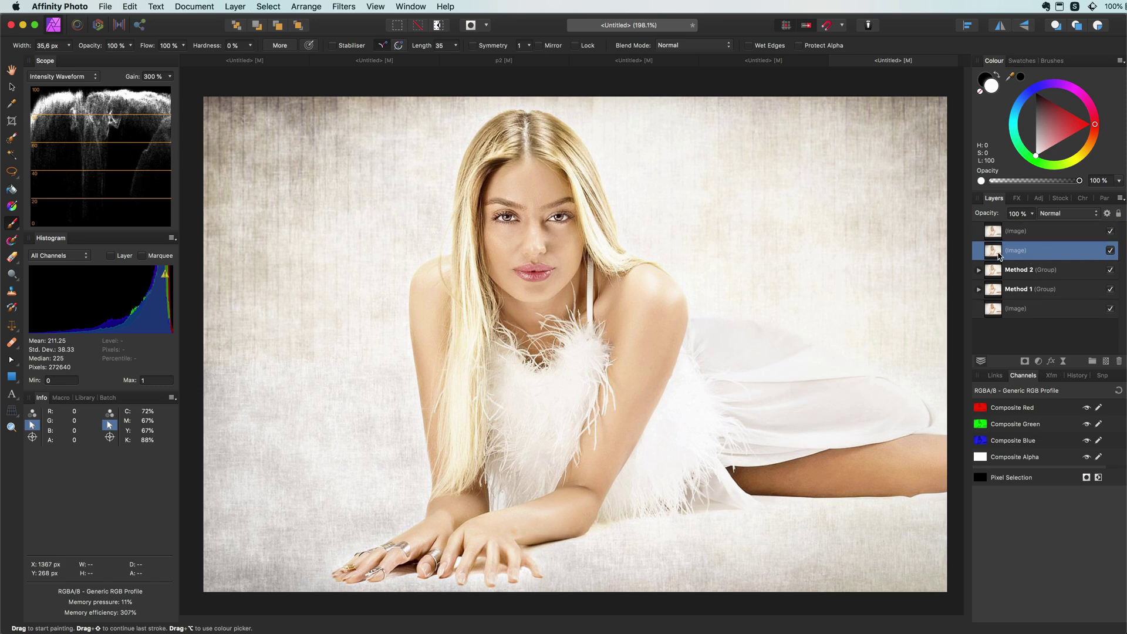
# Stamp a merged layer and mask it with the green channel's luminosity selection
pyautogui.press('super+shift+n')
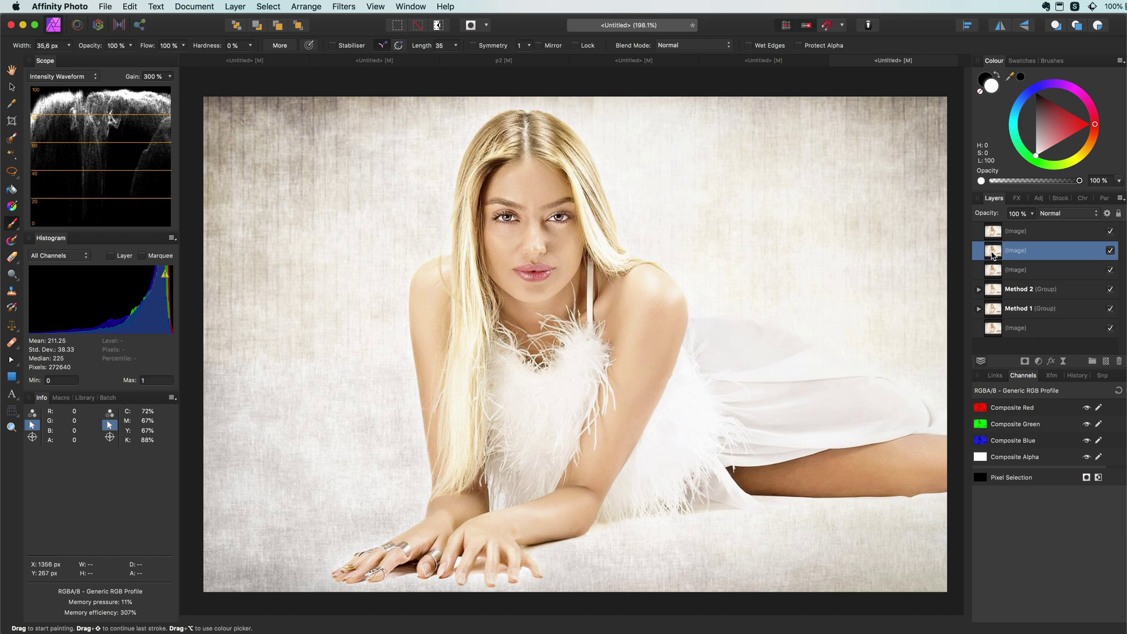
pyautogui.keyDown('alt'); pyautogui.click(1030, 431); pyautogui.keyUp('alt')
pyautogui.rightClick(1028, 434)
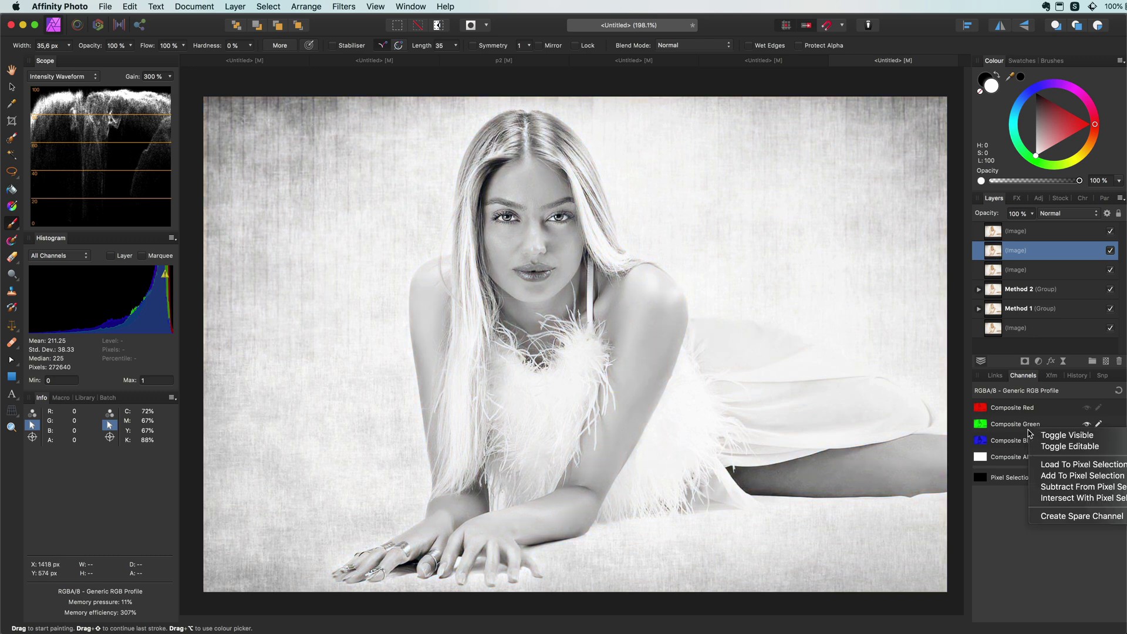
pyautogui.click(1057, 469)
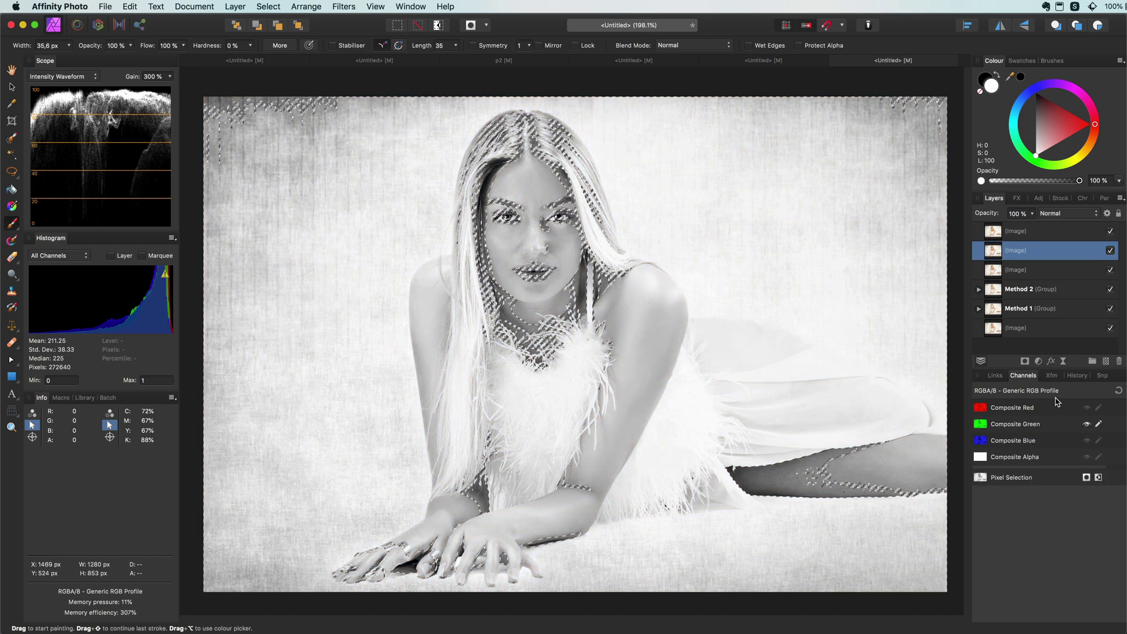
pyautogui.click(1024, 361)
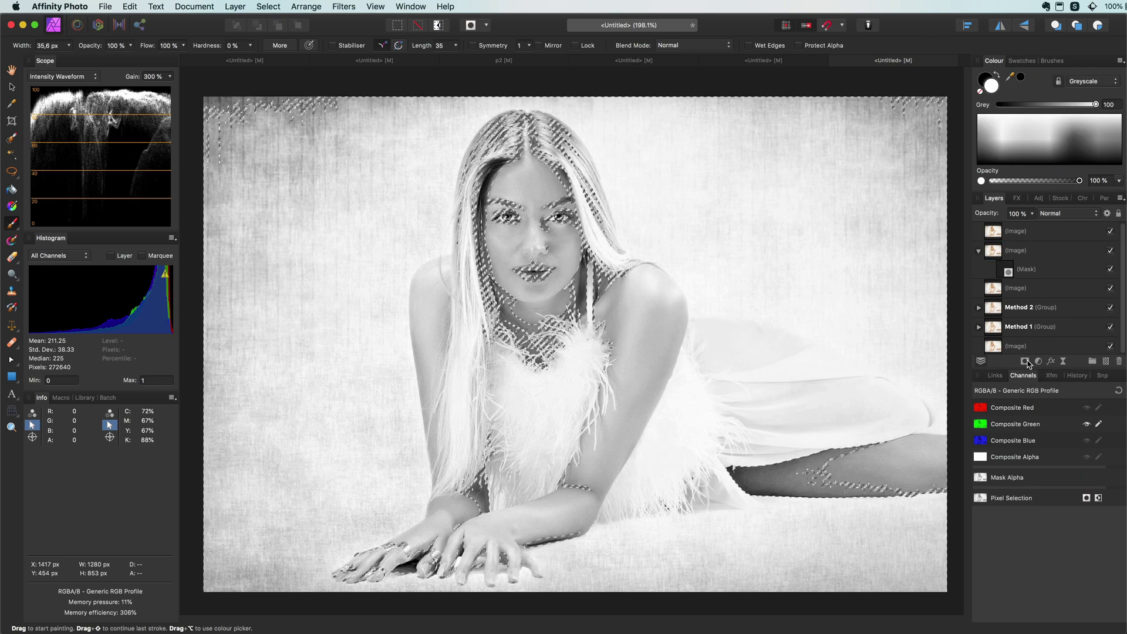
pyautogui.click(1118, 390)
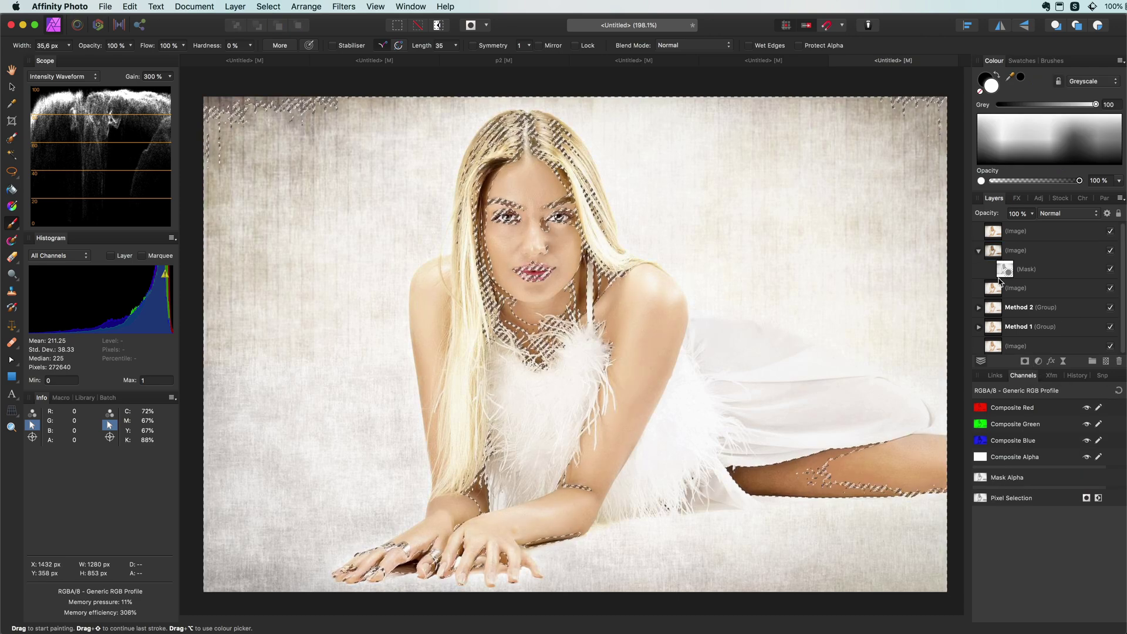
pyautogui.press('super+d')
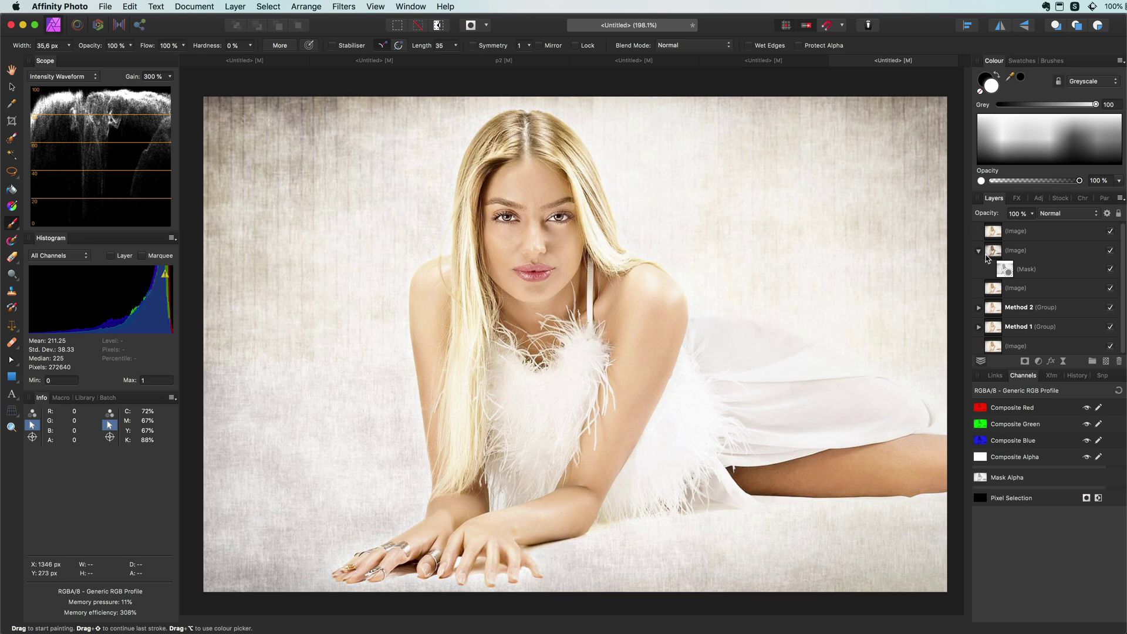
# Nest a new Black and White adjustment inside the merged layer and hide the top image layer
pyautogui.click(992, 252)
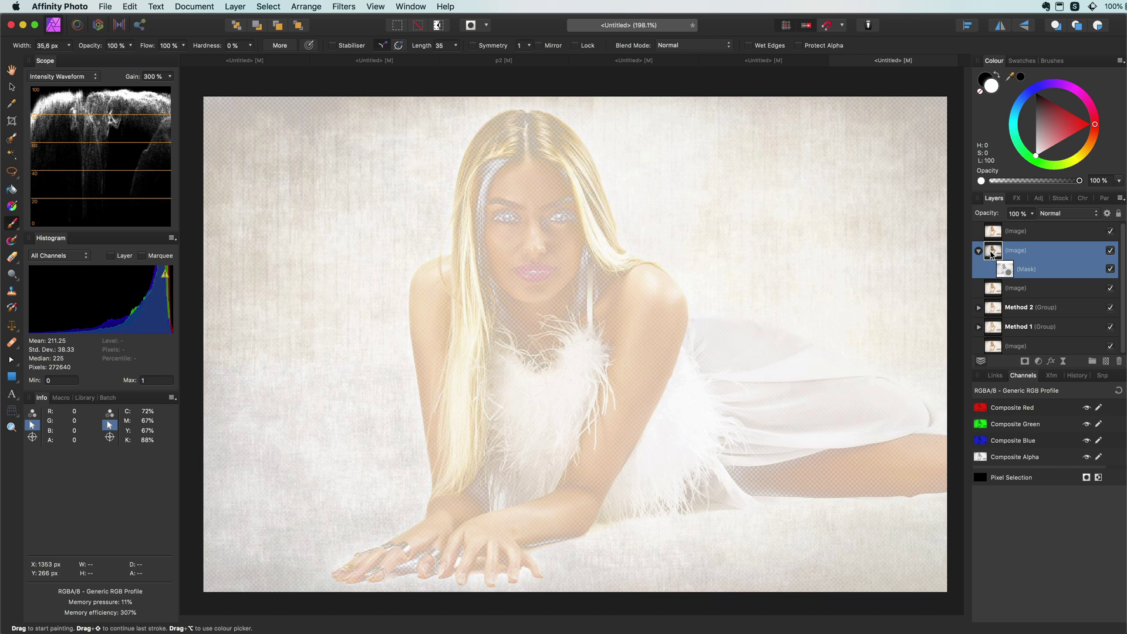
pyautogui.click(1005, 269)
pyautogui.click(1038, 361)
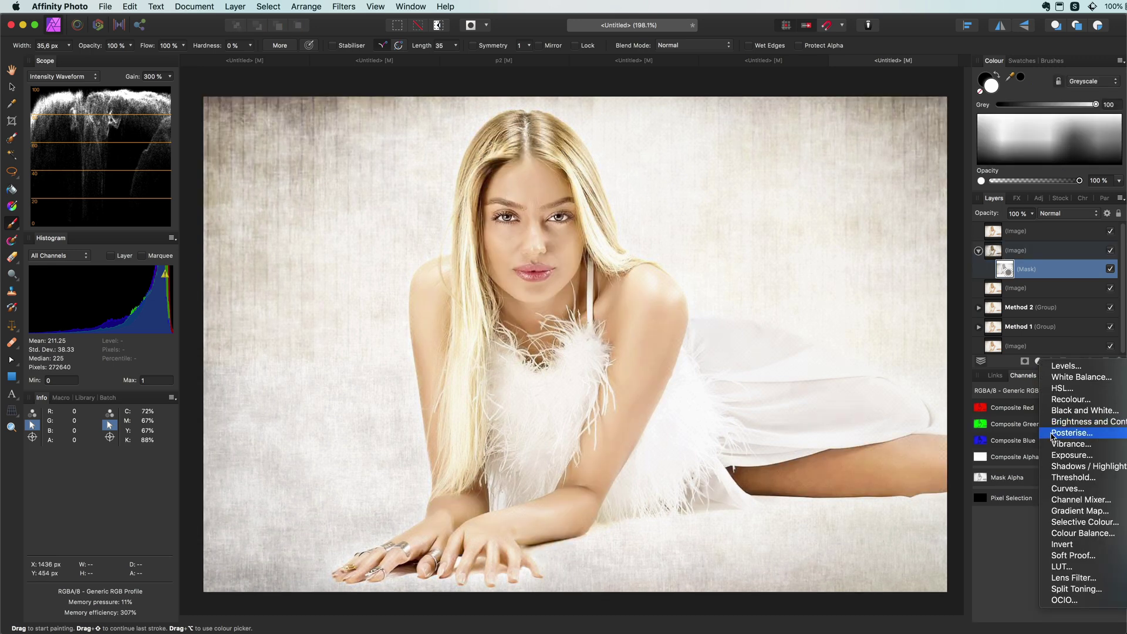
pyautogui.click(1068, 411)
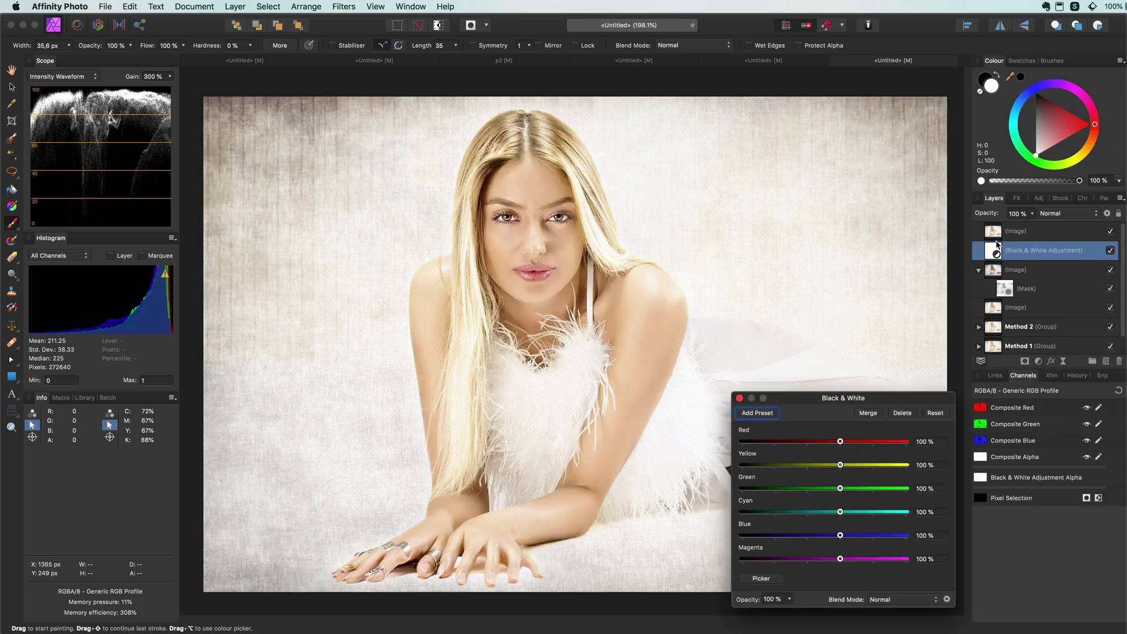
pyautogui.moveTo(993, 251); pyautogui.dragTo(999, 271)
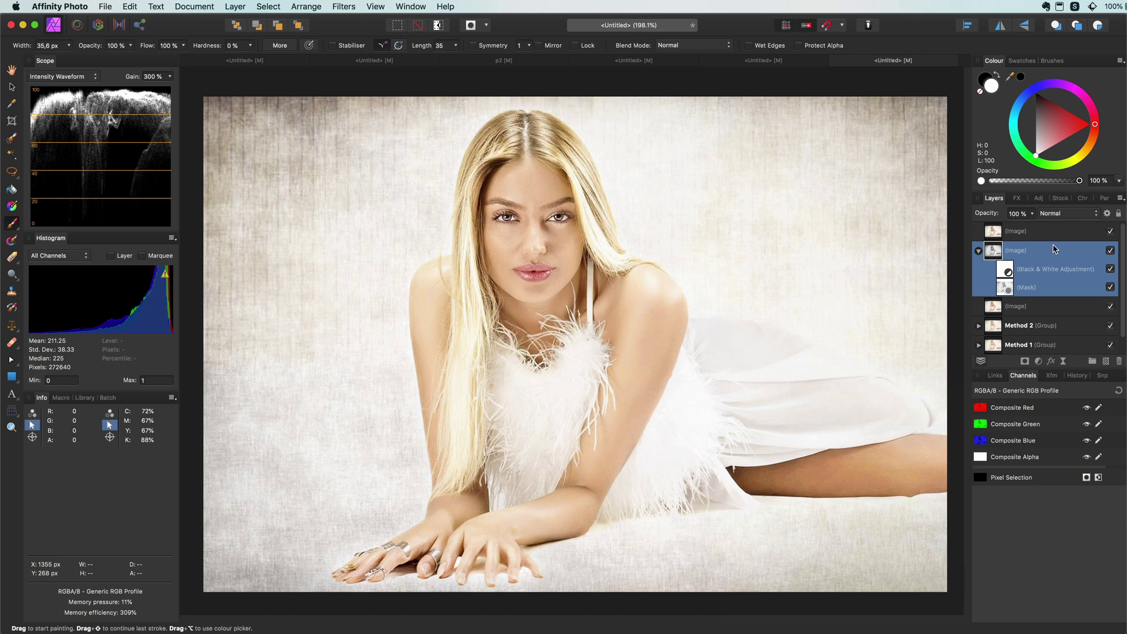
pyautogui.click(1110, 231)
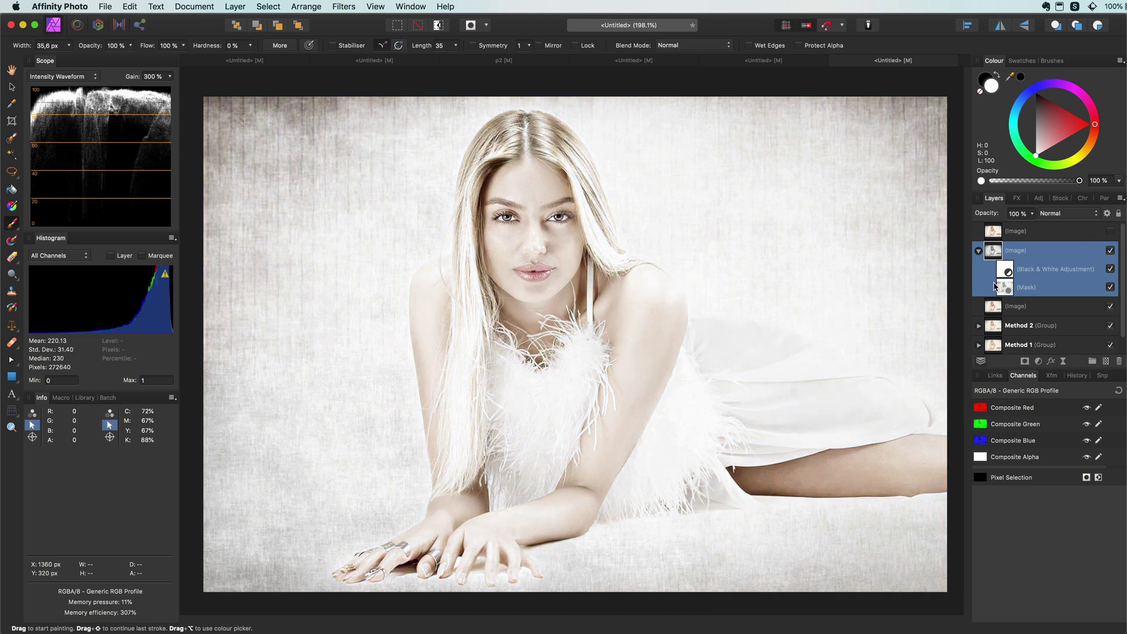
pyautogui.click(1063, 267)
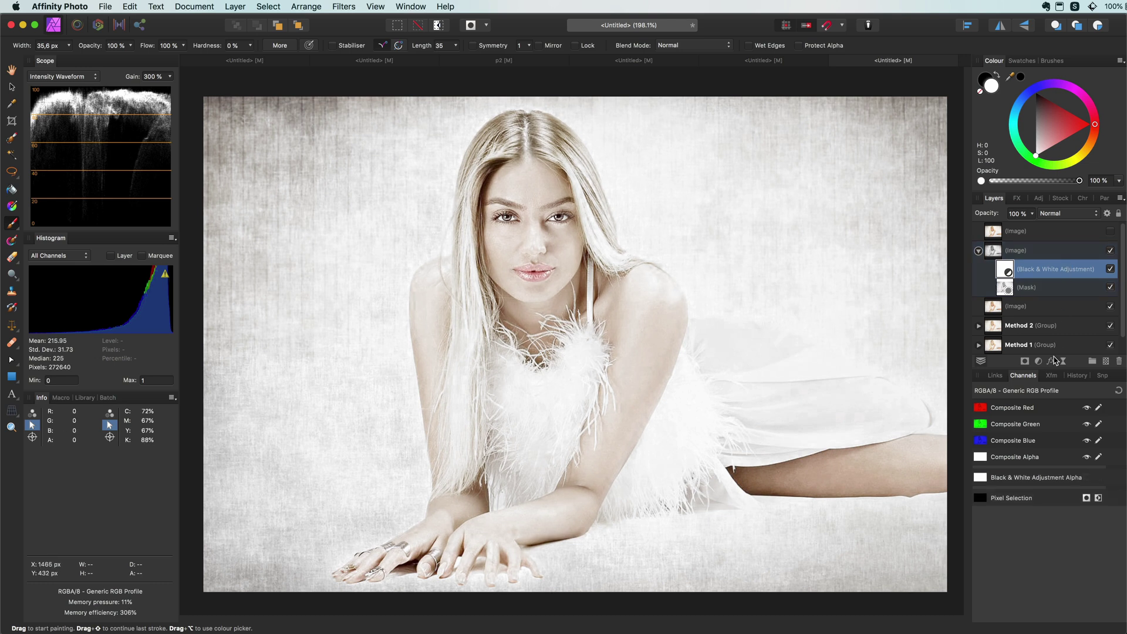
# Nest a new mask in the merged layer and paint black over the background and hair with a ~290 px brush
pyautogui.click(1025, 362)
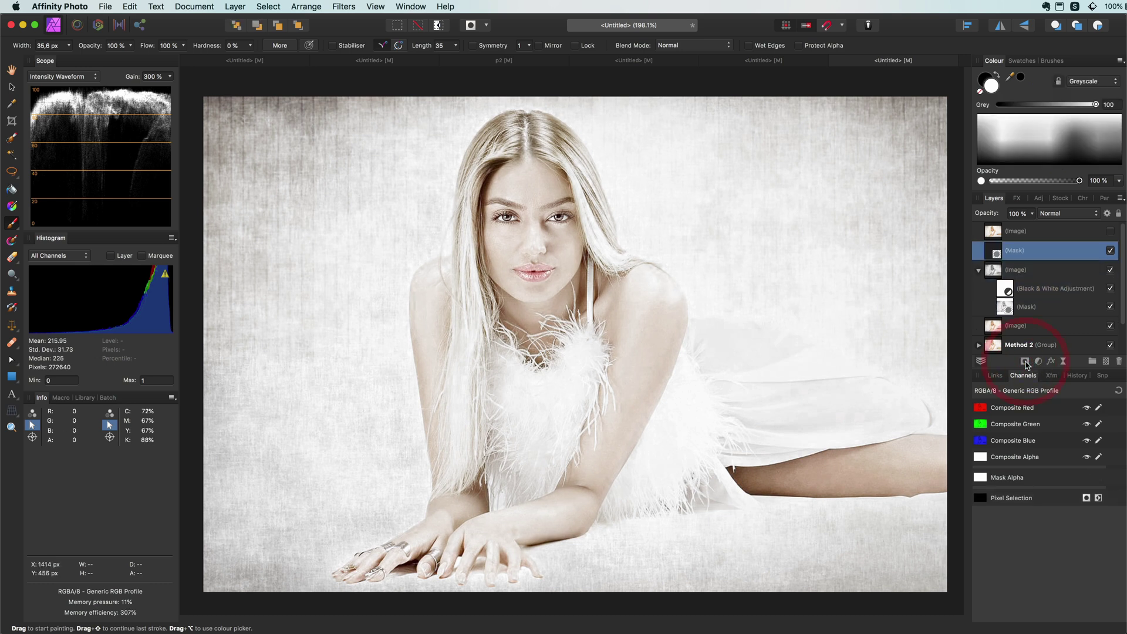
pyautogui.moveTo(1001, 256); pyautogui.dragTo(1005, 272)
pyautogui.click(1008, 273)
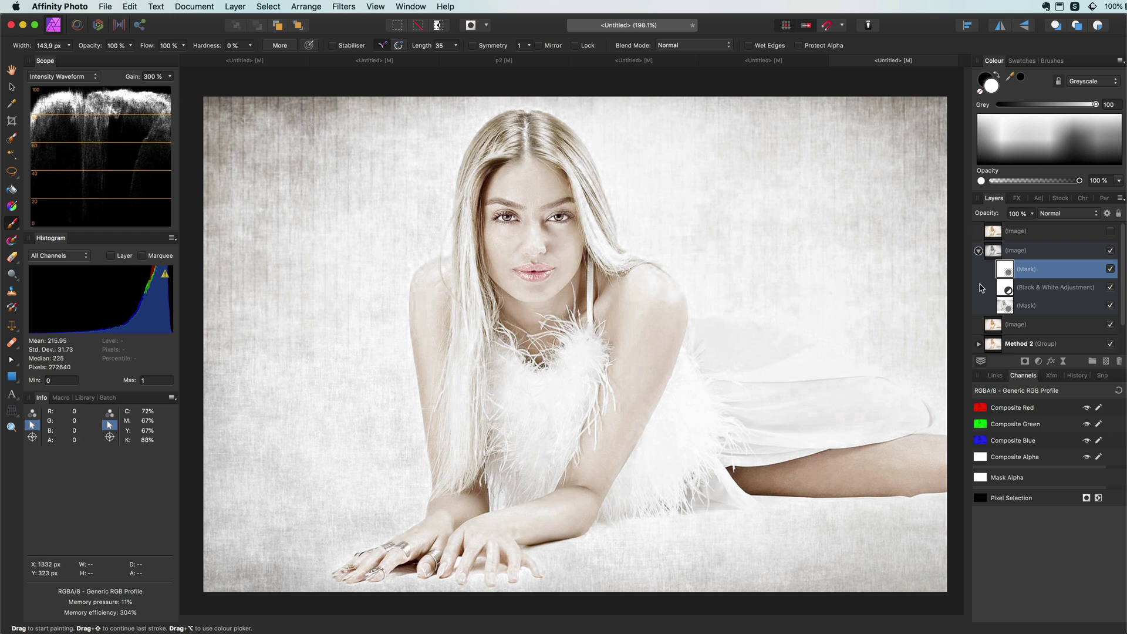
pyautogui.press('x')
pyautogui.press(']')
pyautogui.press(']')
pyautogui.press(']')
pyautogui.press(']')
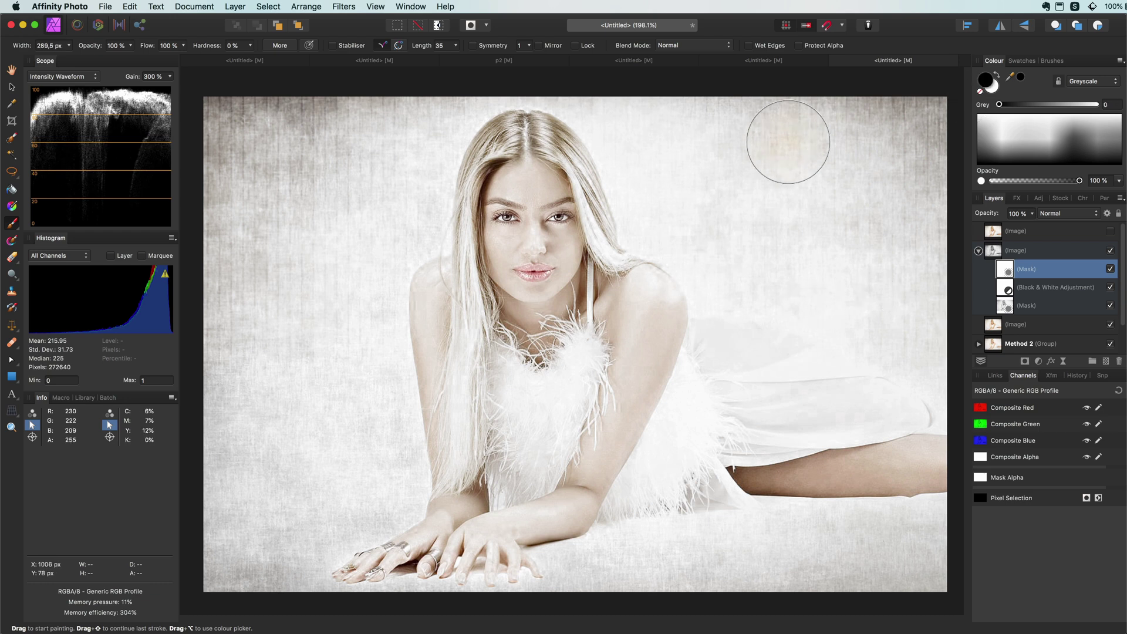
pyautogui.moveTo(800, 143)
pyautogui.mouseDown()
pyautogui.moveTo(934, 369)
pyautogui.moveTo(866, 288)
pyautogui.moveTo(870, 181)
pyautogui.moveTo(578, 118)
pyautogui.moveTo(359, 177)
pyautogui.moveTo(420, 160)
pyautogui.moveTo(379, 323)
pyautogui.moveTo(369, 531)
pyautogui.moveTo(353, 174)
pyautogui.moveTo(233, 402)
pyautogui.mouseUp()
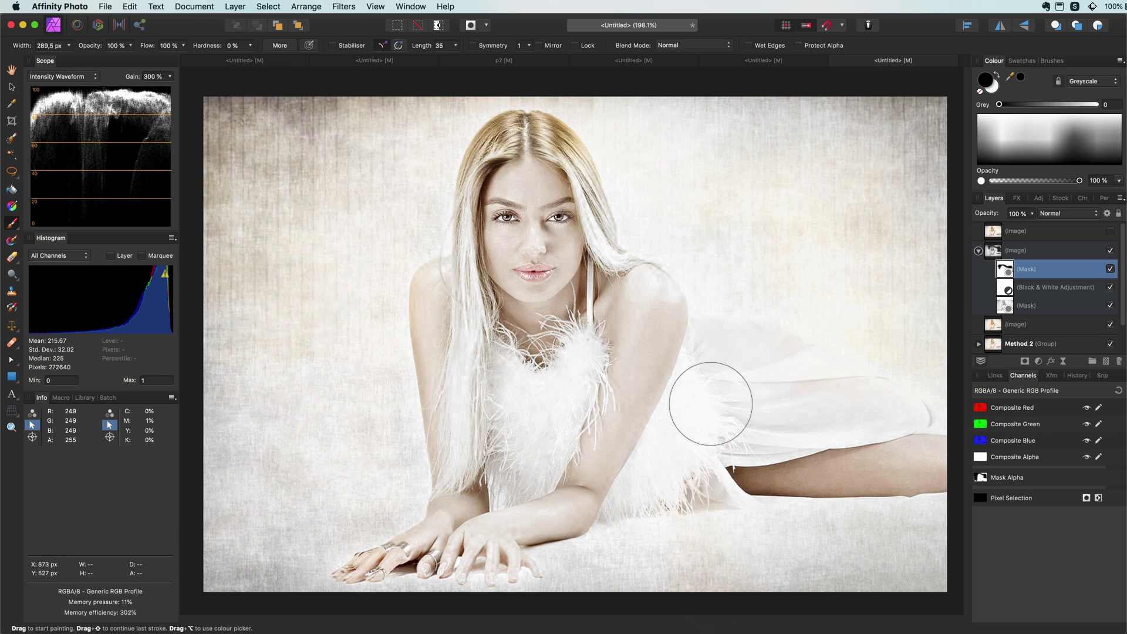
pyautogui.moveTo(676, 176)
pyautogui.mouseDown()
pyautogui.moveTo(635, 175)
pyautogui.moveTo(628, 216)
pyautogui.moveTo(653, 233)
pyautogui.mouseUp()
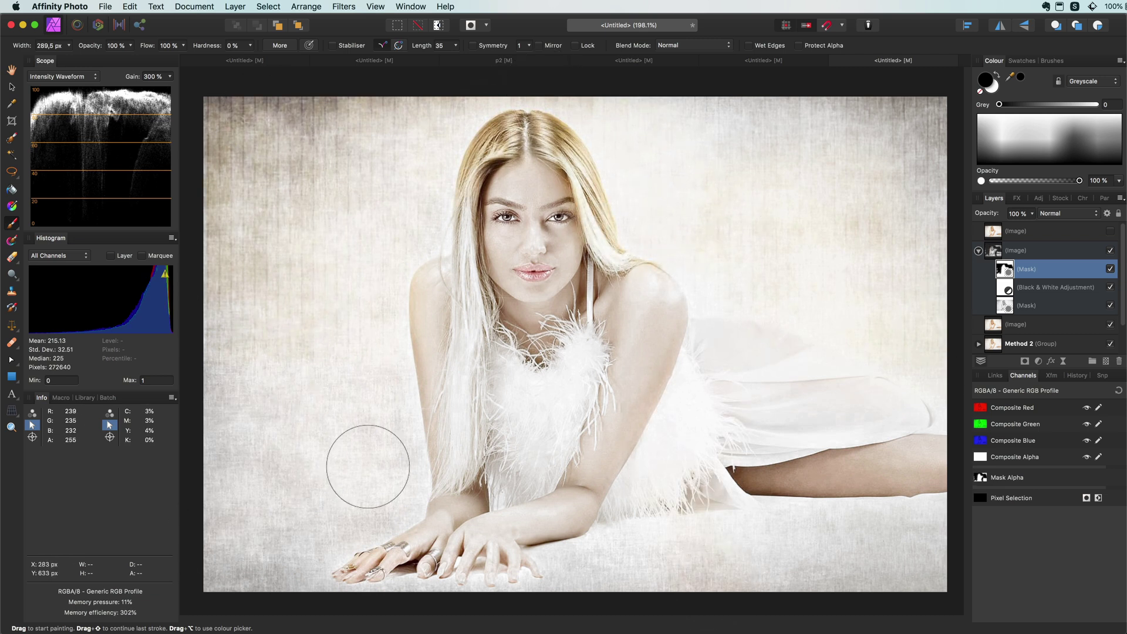
pyautogui.moveTo(548, 423); pyautogui.dragTo(563, 349)
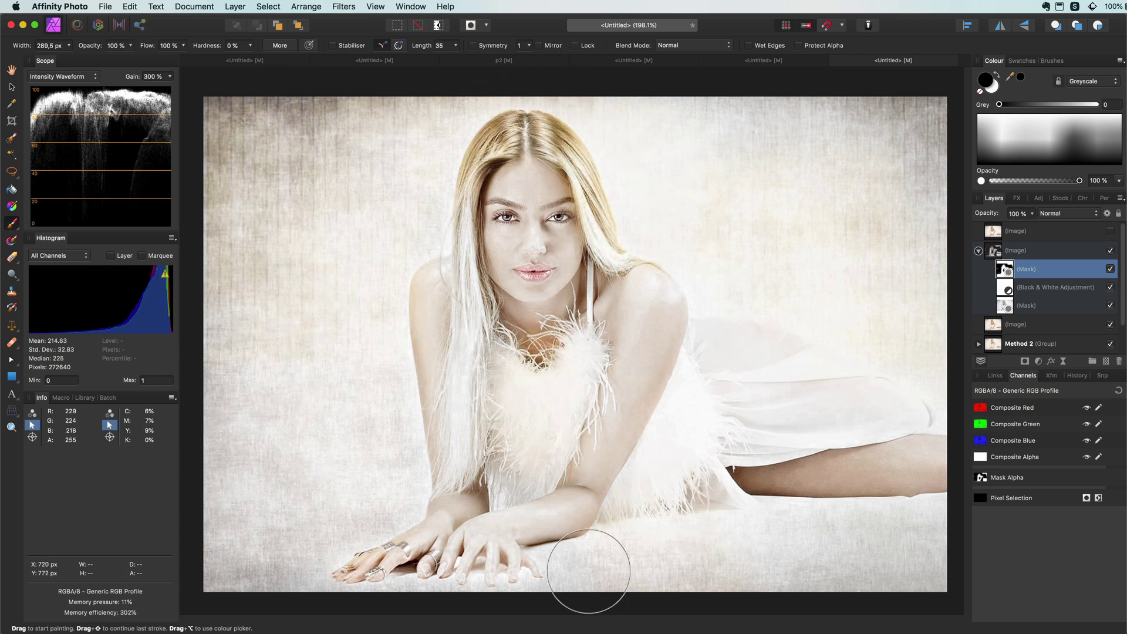
pyautogui.click(649, 205)
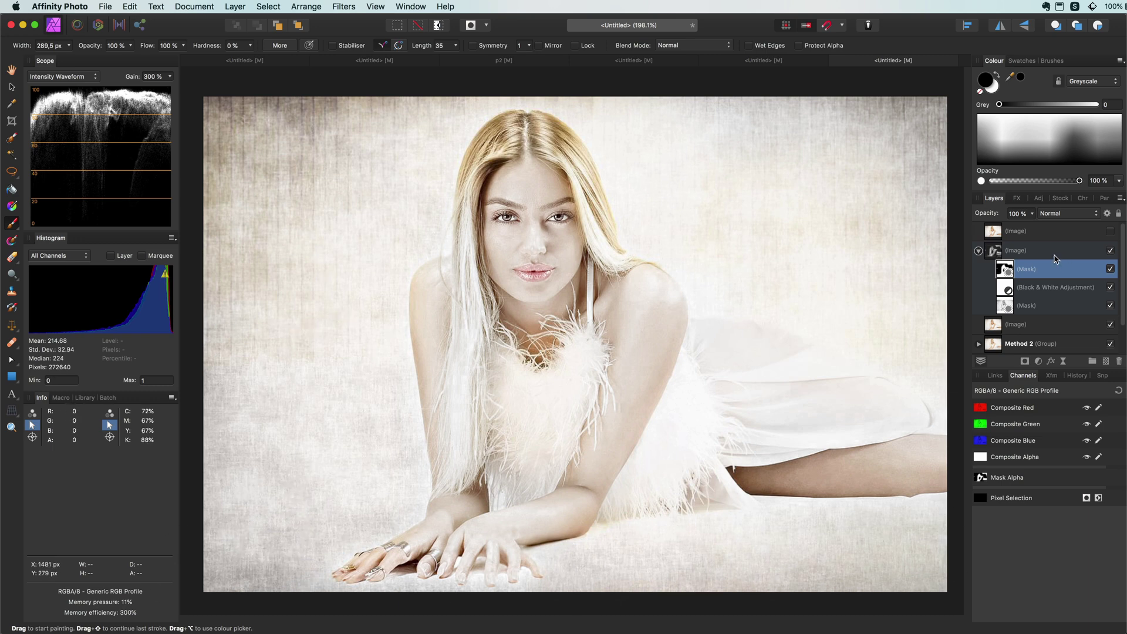
pyautogui.click(994, 251)
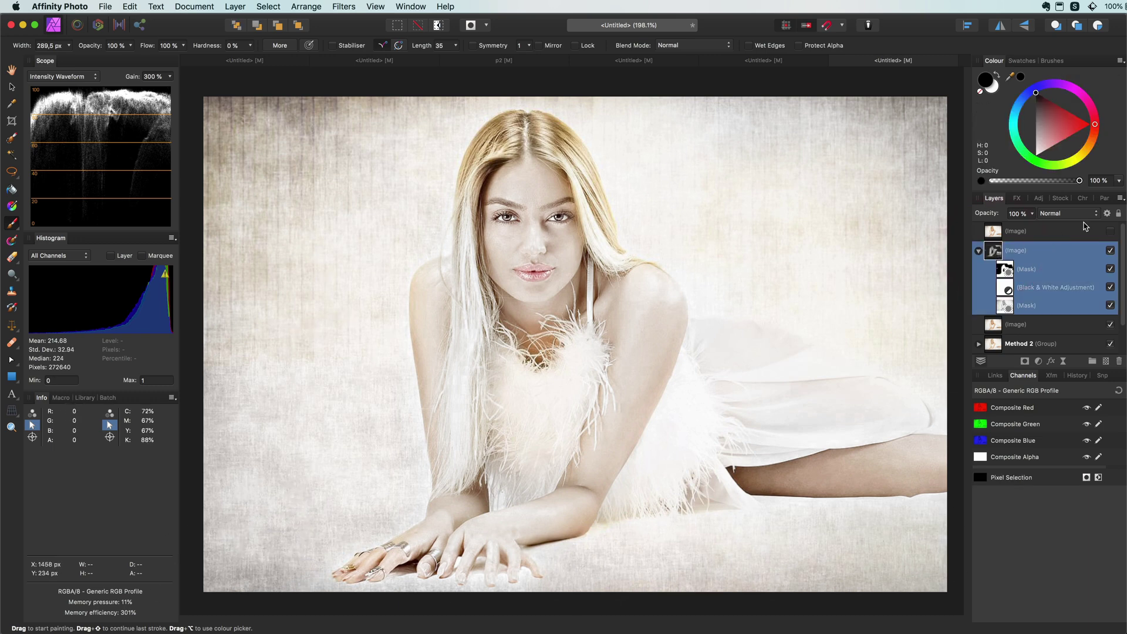
# Taper the merged layer's underlying blend range to 39% at white, then compare it toggled off and on
pyautogui.click(1107, 213)
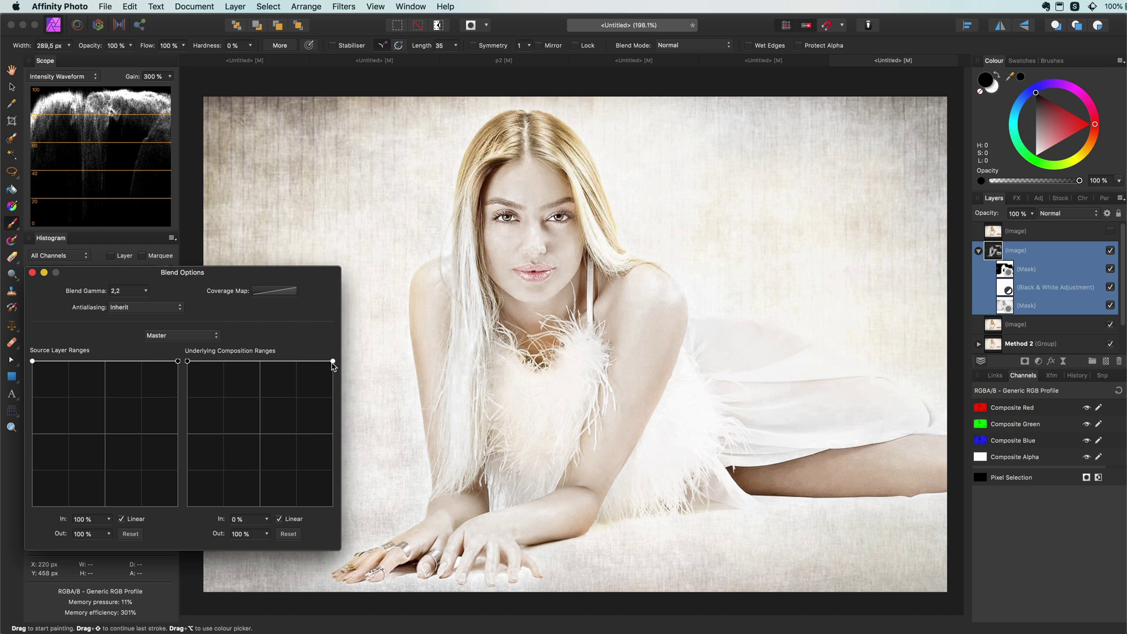
pyautogui.moveTo(333, 361); pyautogui.dragTo(325, 506)
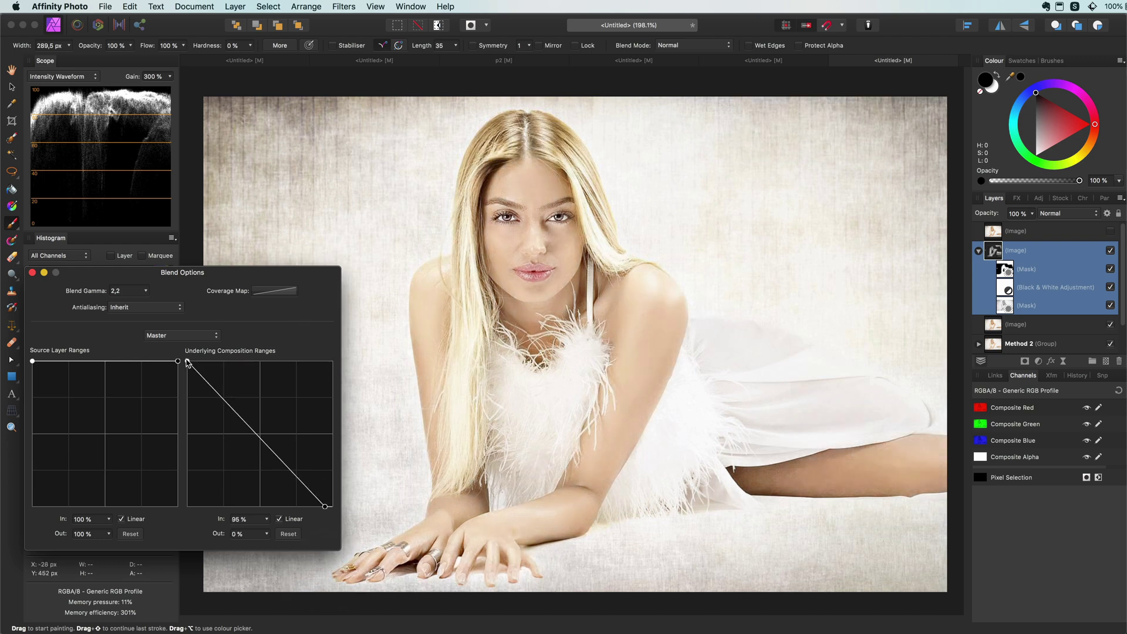
pyautogui.moveTo(188, 361); pyautogui.dragTo(229, 360)
pyautogui.moveTo(327, 508); pyautogui.dragTo(333, 453)
pyautogui.click(32, 272)
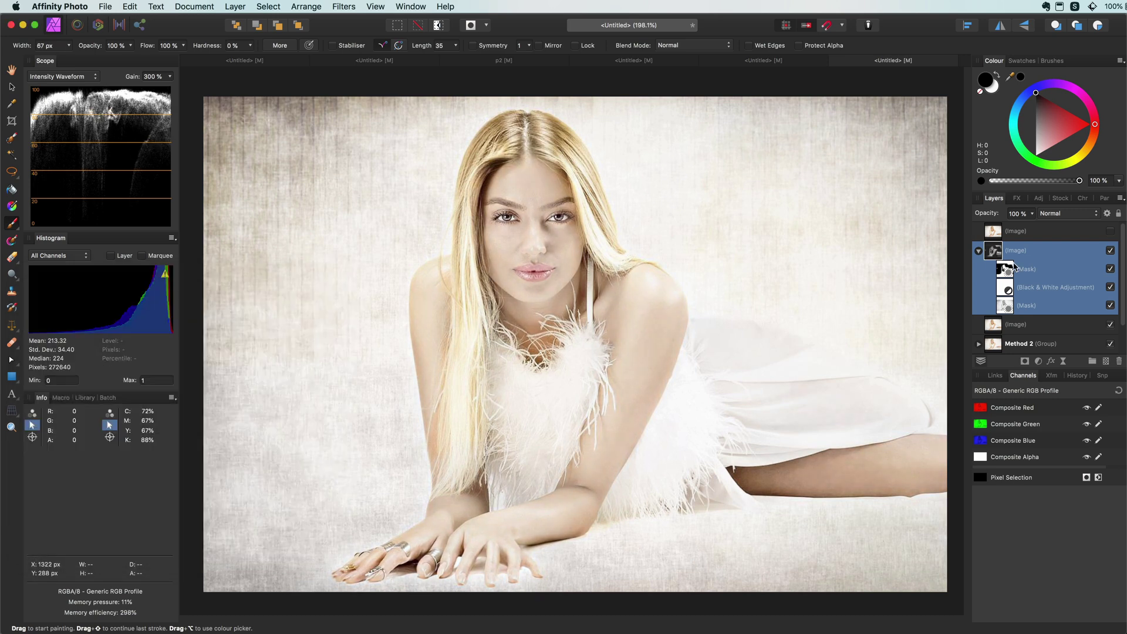
pyautogui.click(1109, 251)
pyautogui.click(1110, 250)
pyautogui.click(979, 252)
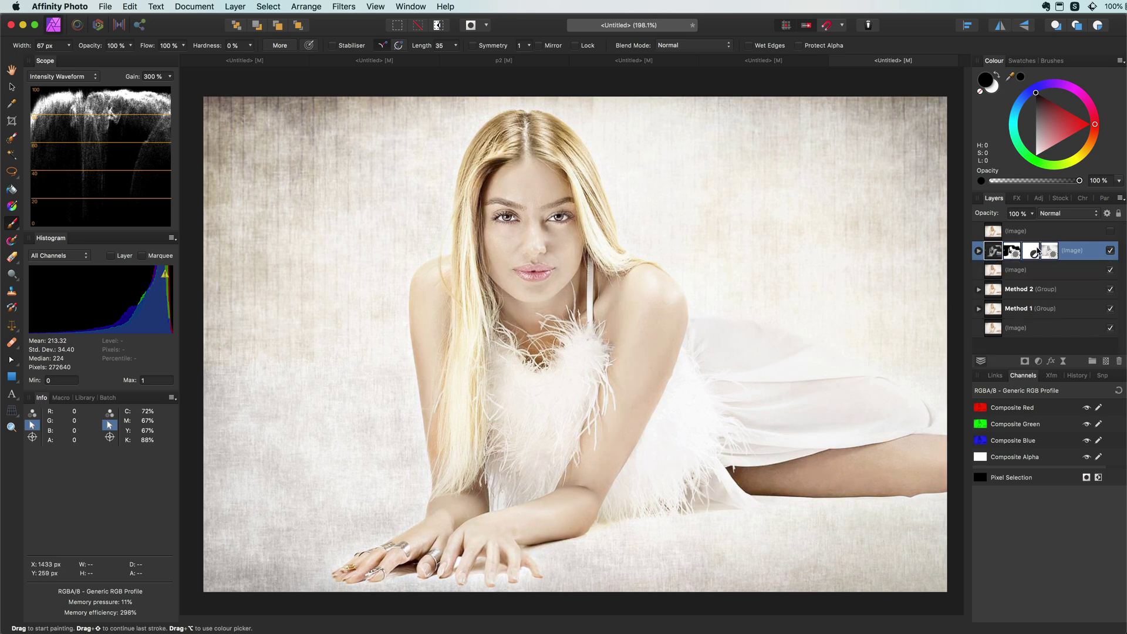
# Try the merged layer at 70% opacity in Screen blending, comparing it on and off
pyautogui.click(1110, 250)
pyautogui.click(1110, 249)
pyautogui.moveTo(986, 214); pyautogui.dragTo(938, 216)
pyautogui.click(1070, 214)
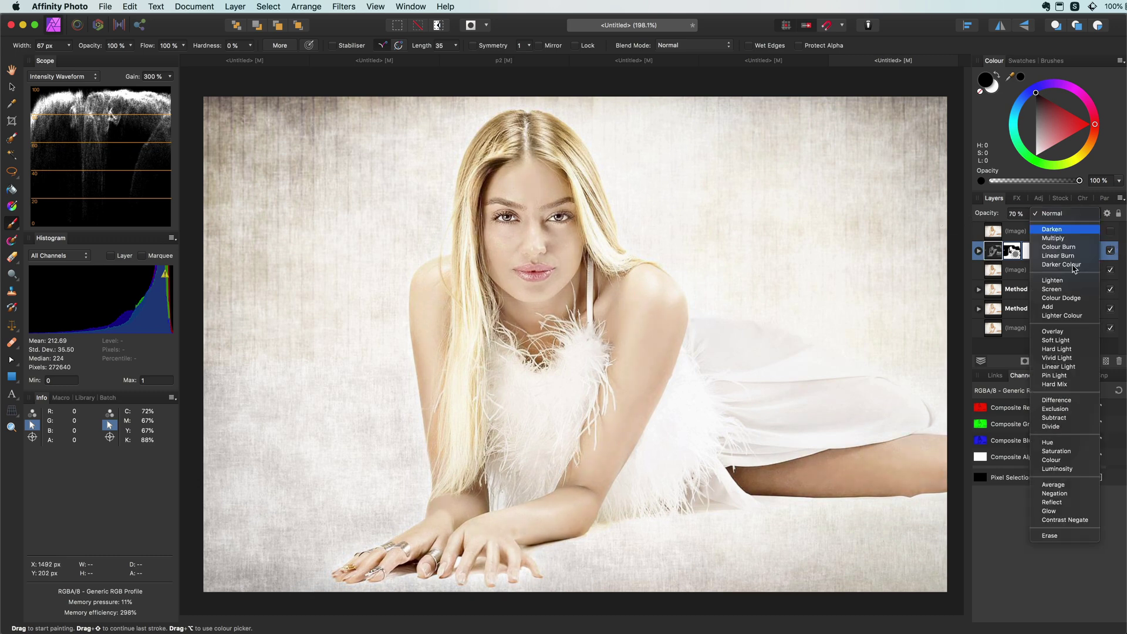
pyautogui.click(1074, 295)
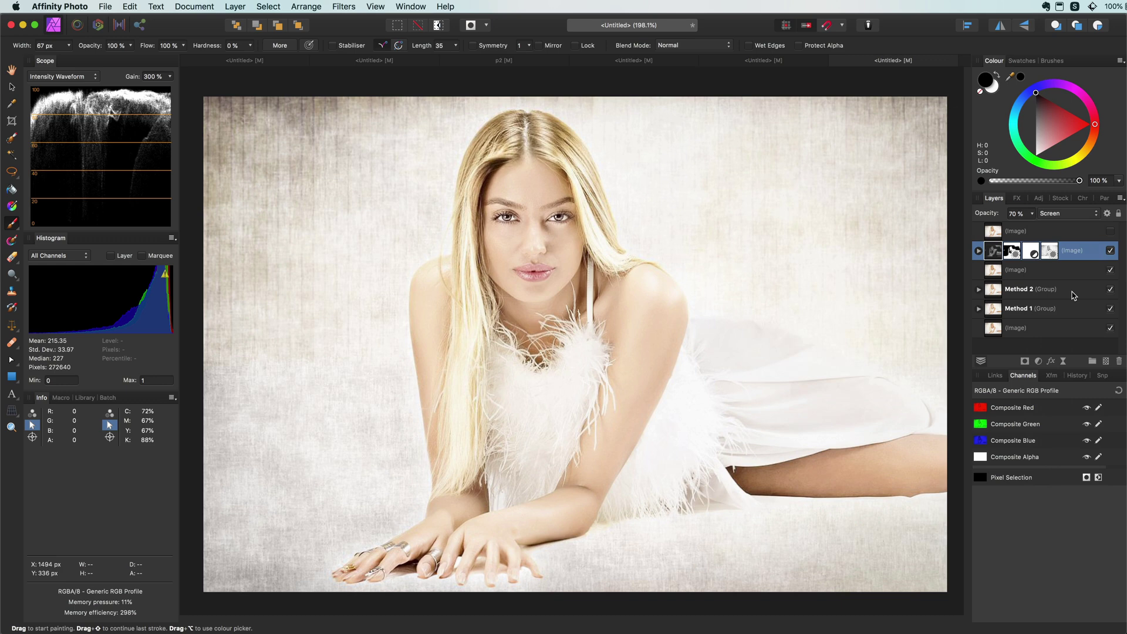
# Switch the merged layer's blend mode to Multiply and compare the portrait with and without it
pyautogui.click(1110, 250)
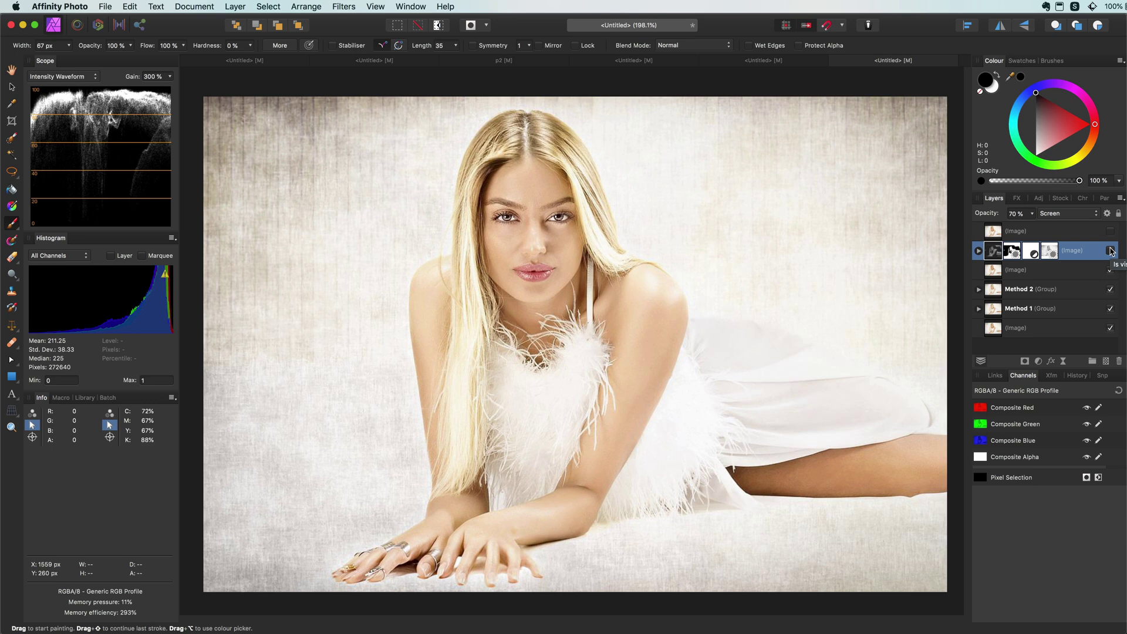
pyautogui.click(1110, 251)
pyautogui.click(1067, 213)
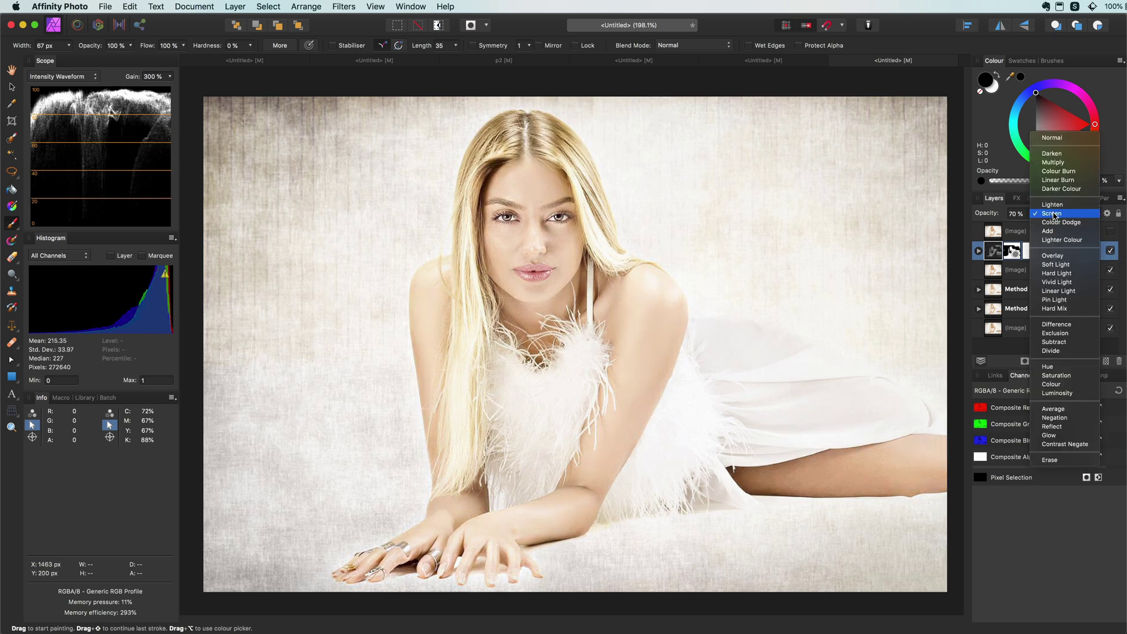
pyautogui.click(1064, 163)
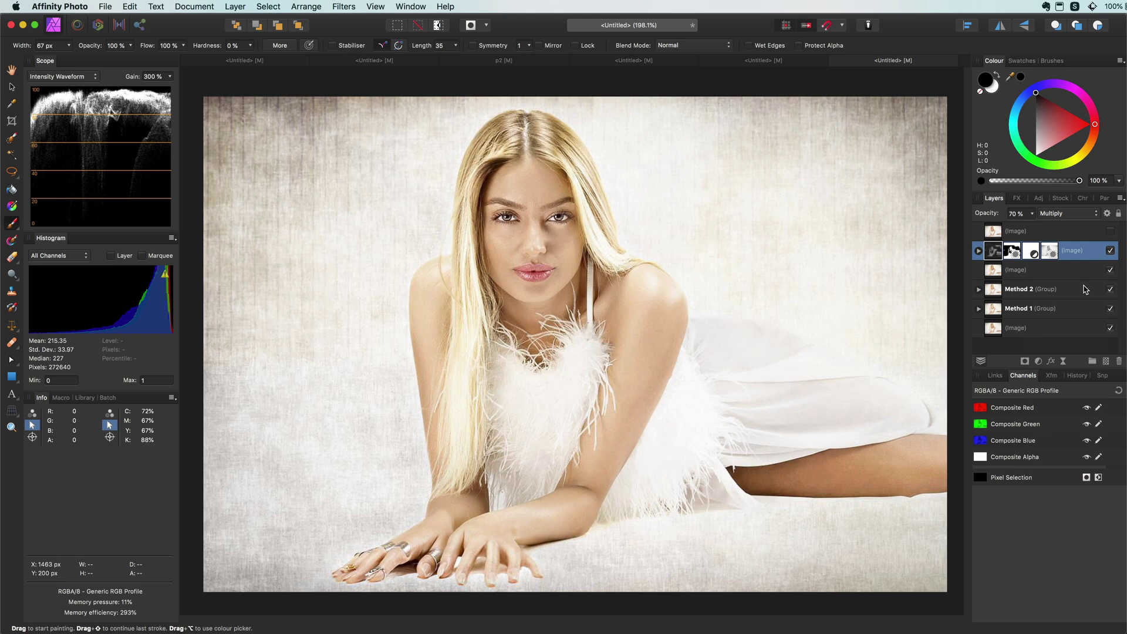
pyautogui.click(1110, 251)
pyautogui.click(1110, 251)
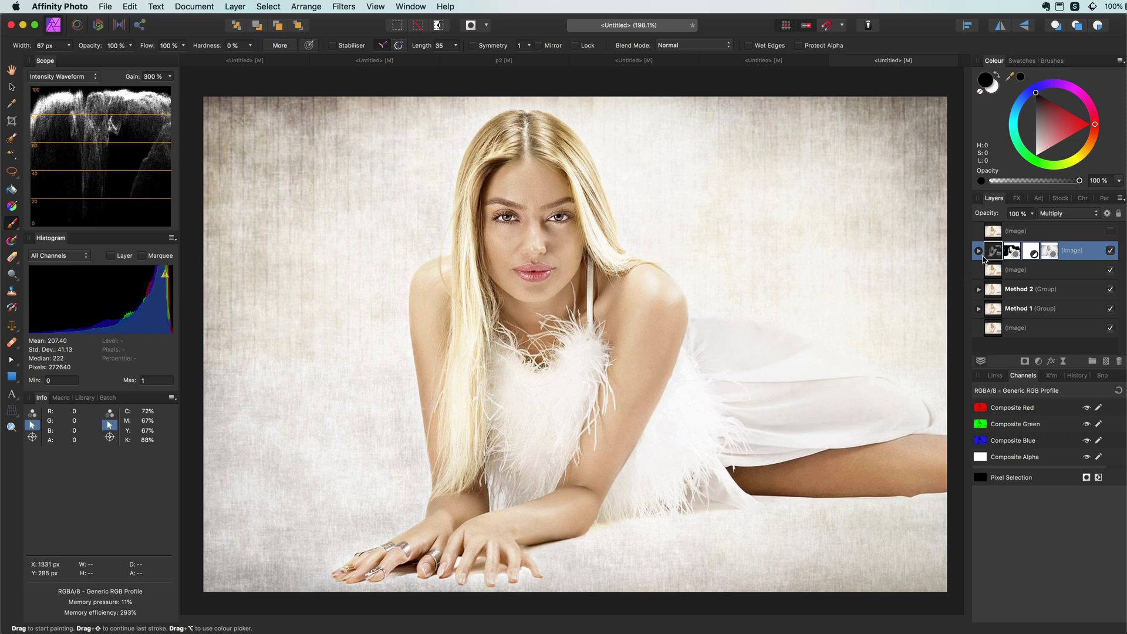
# Reset the underlying composition range in the layer's Blend Options
pyautogui.click(1107, 213)
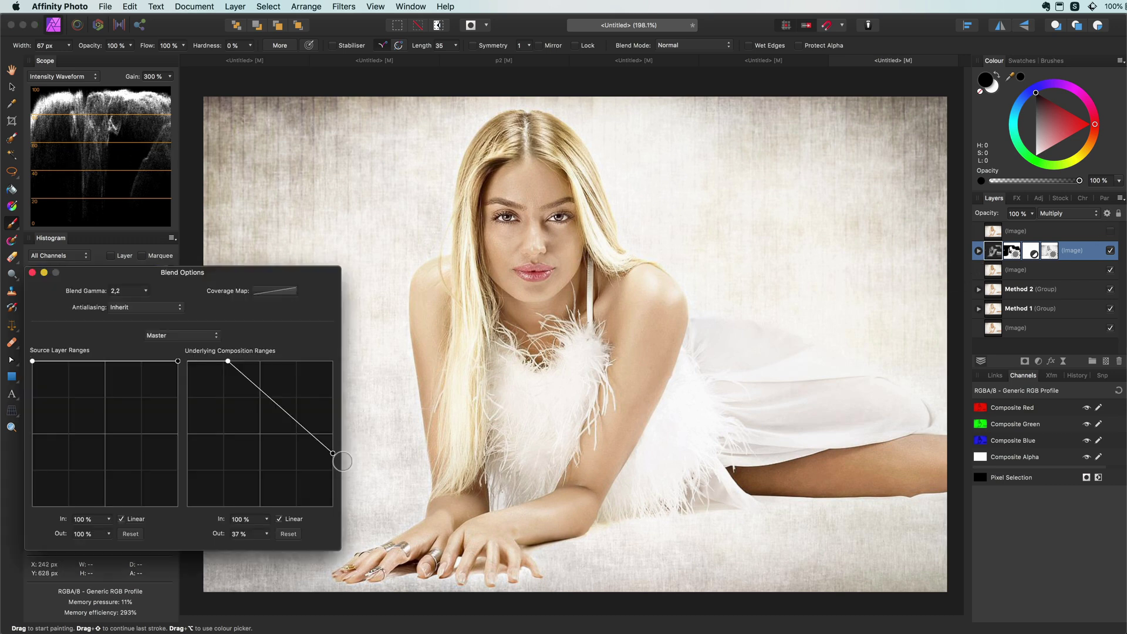
pyautogui.click(288, 534)
pyautogui.click(33, 273)
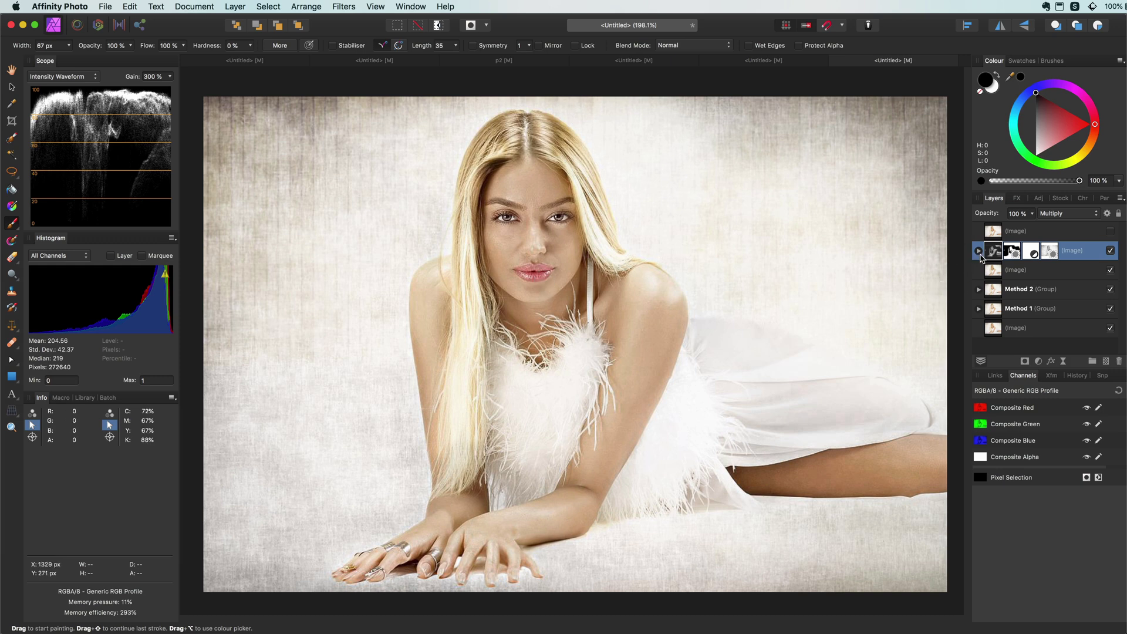
# Retune the nested Black & White adjustment to Red 224% and Yellow -60%
pyautogui.click(978, 250)
pyautogui.doubleClick(1005, 288)
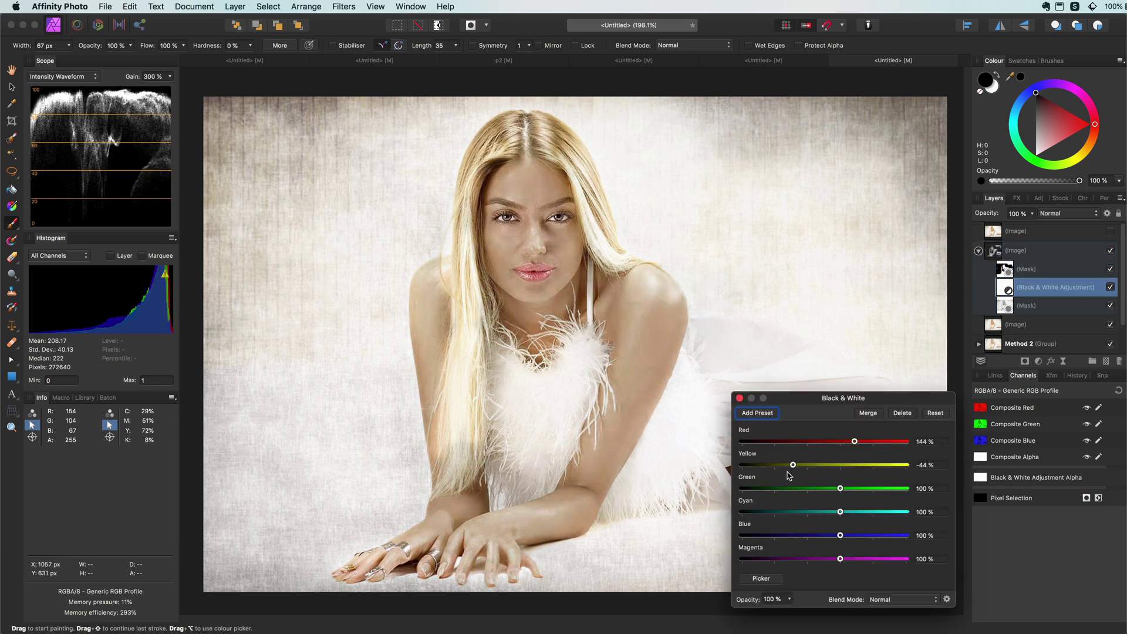
pyautogui.click(1110, 251)
pyautogui.click(1110, 251)
pyautogui.click(1110, 251)
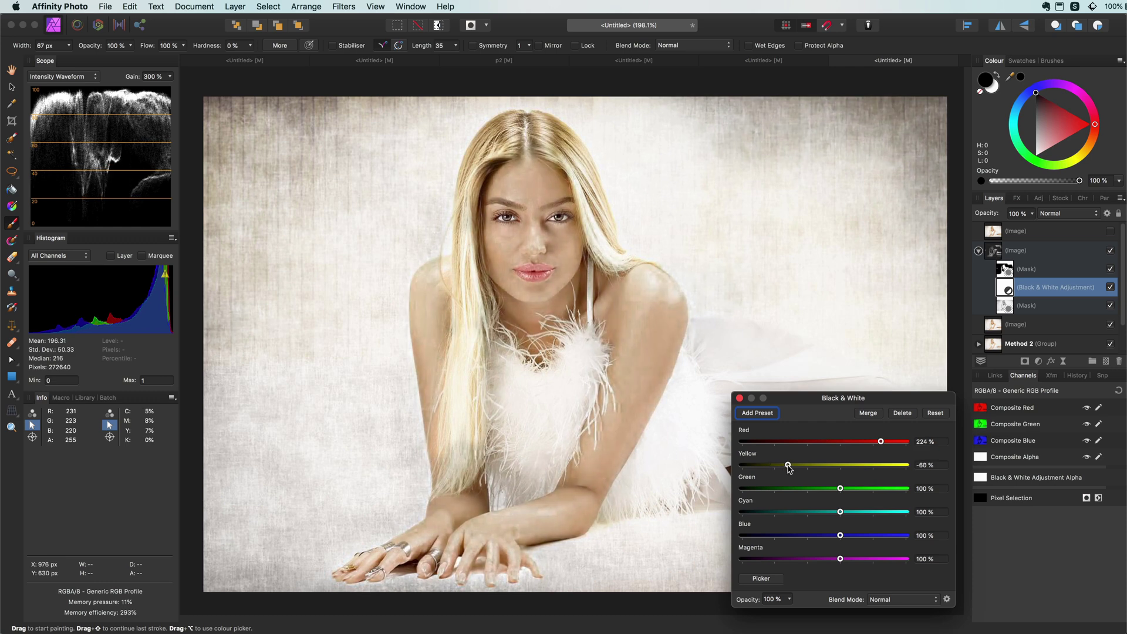
pyautogui.click(1045, 251)
pyautogui.click(1027, 269)
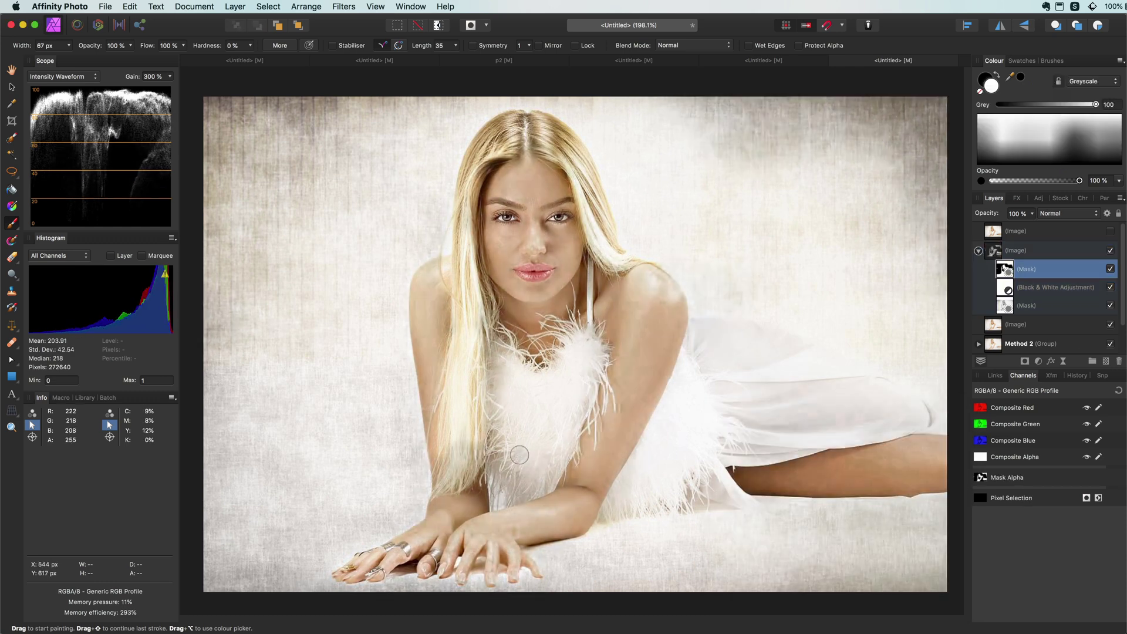
pyautogui.click(1001, 251)
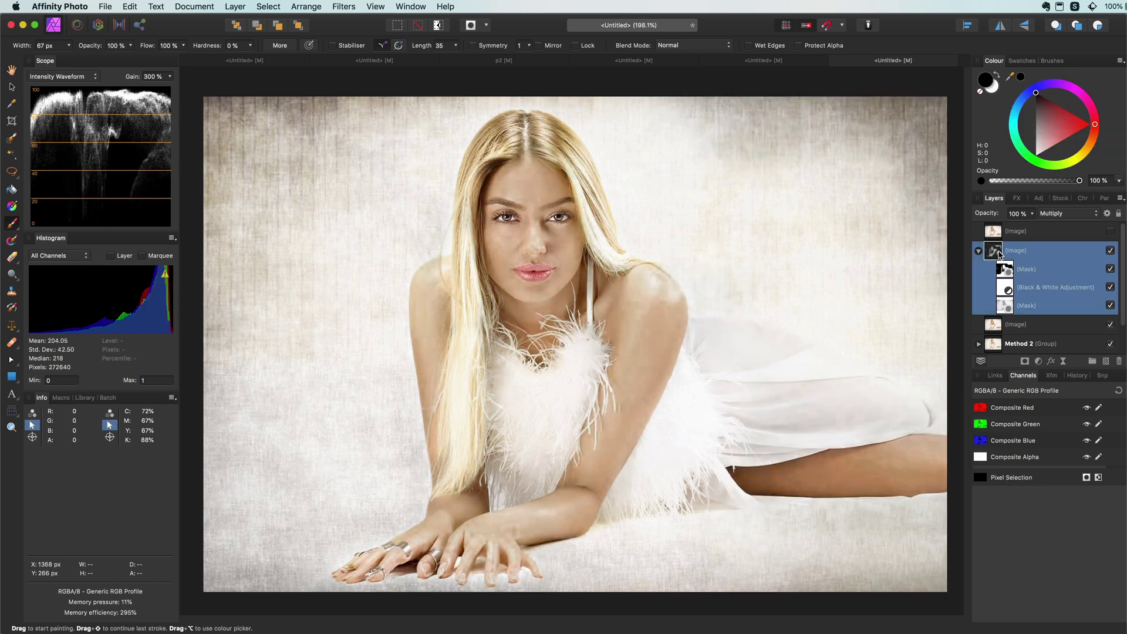
# Add a Curves adjustment above the layer and pull the Blue midtones down
pyautogui.click(1037, 361)
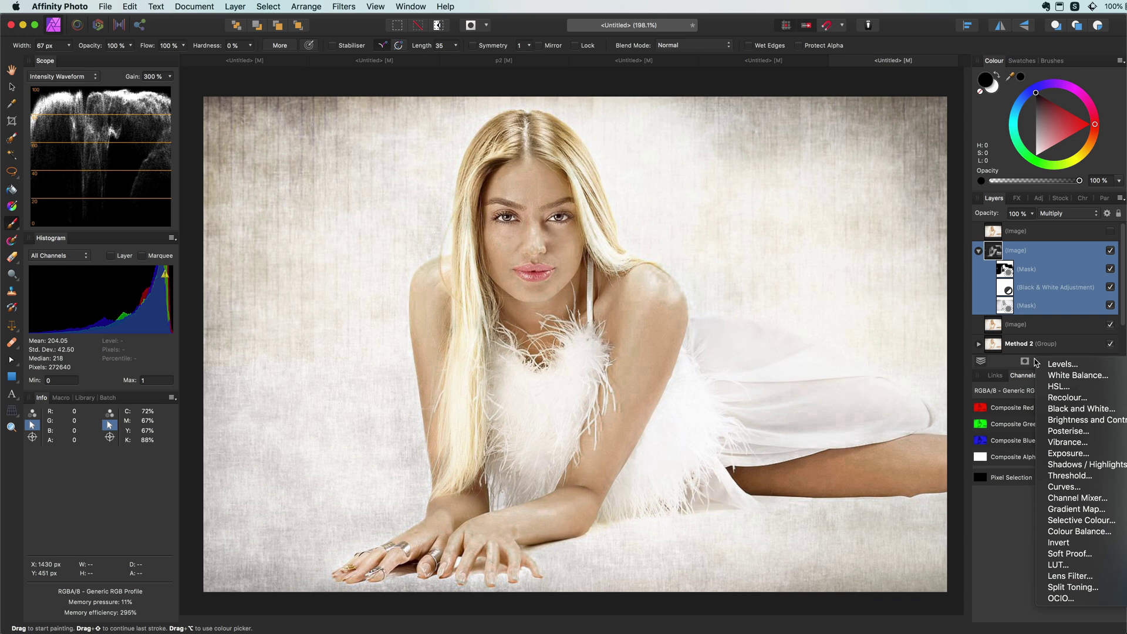
pyautogui.click(1064, 486)
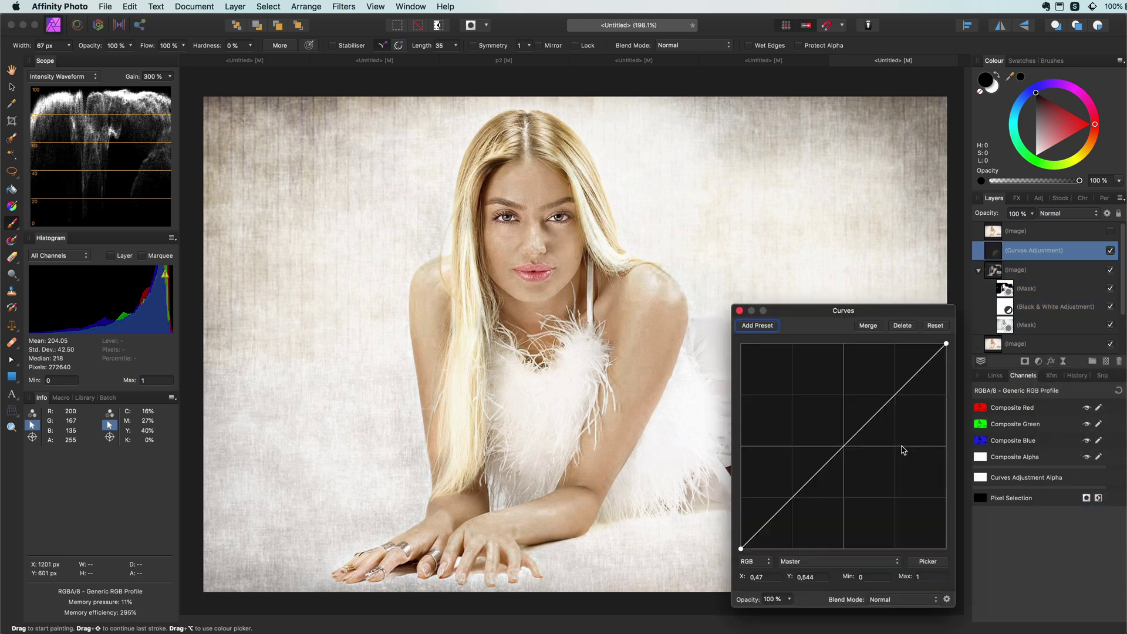
pyautogui.click(804, 561)
pyautogui.click(789, 587)
pyautogui.moveTo(843, 445); pyautogui.dragTo(845, 473)
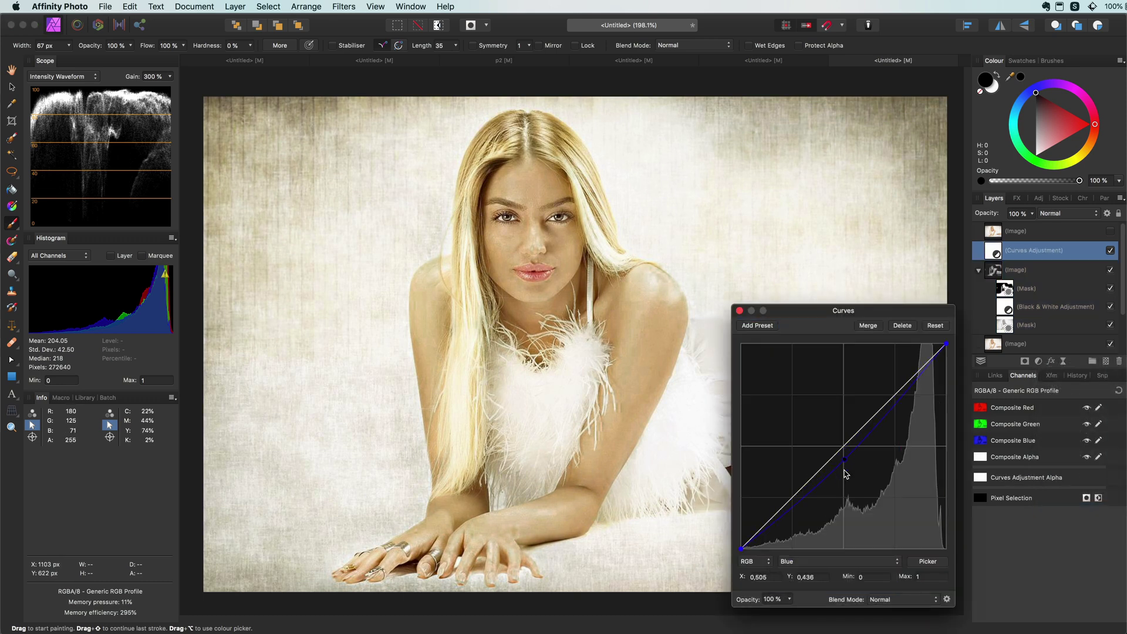
# Adjust the Green midtones and add a Red curve midpoint, then compare the warm toning
pyautogui.click(840, 561)
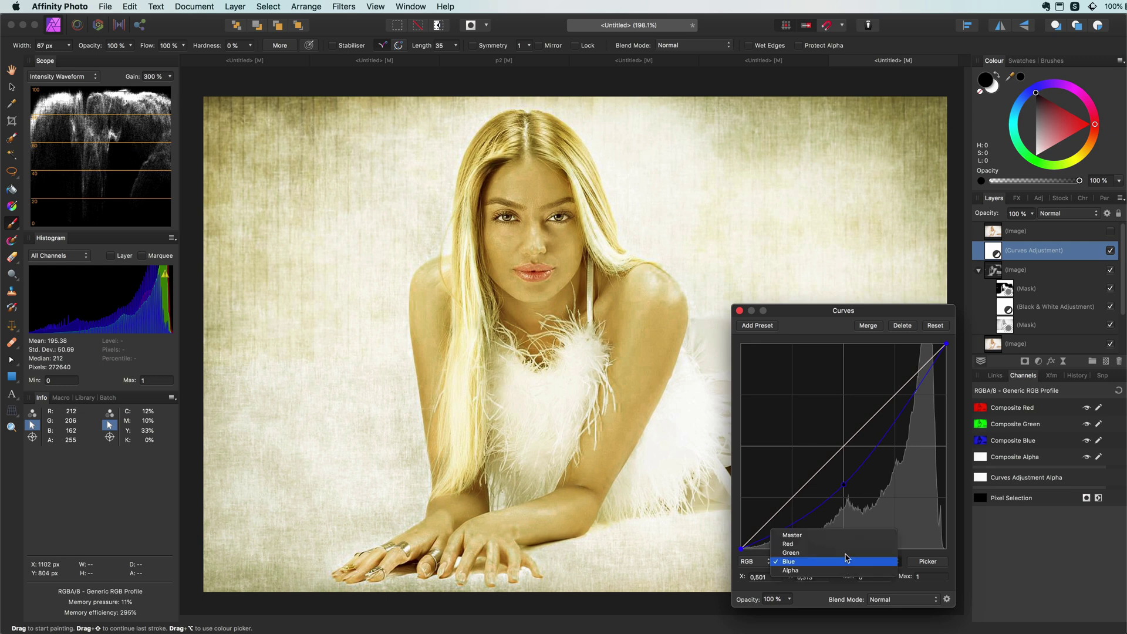
pyautogui.click(792, 552)
pyautogui.moveTo(845, 448)
pyautogui.mouseDown()
pyautogui.moveTo(845, 458)
pyautogui.moveTo(845, 430)
pyautogui.mouseUp()
pyautogui.click(792, 561)
pyautogui.click(792, 552)
pyautogui.click(847, 446)
pyautogui.click(739, 311)
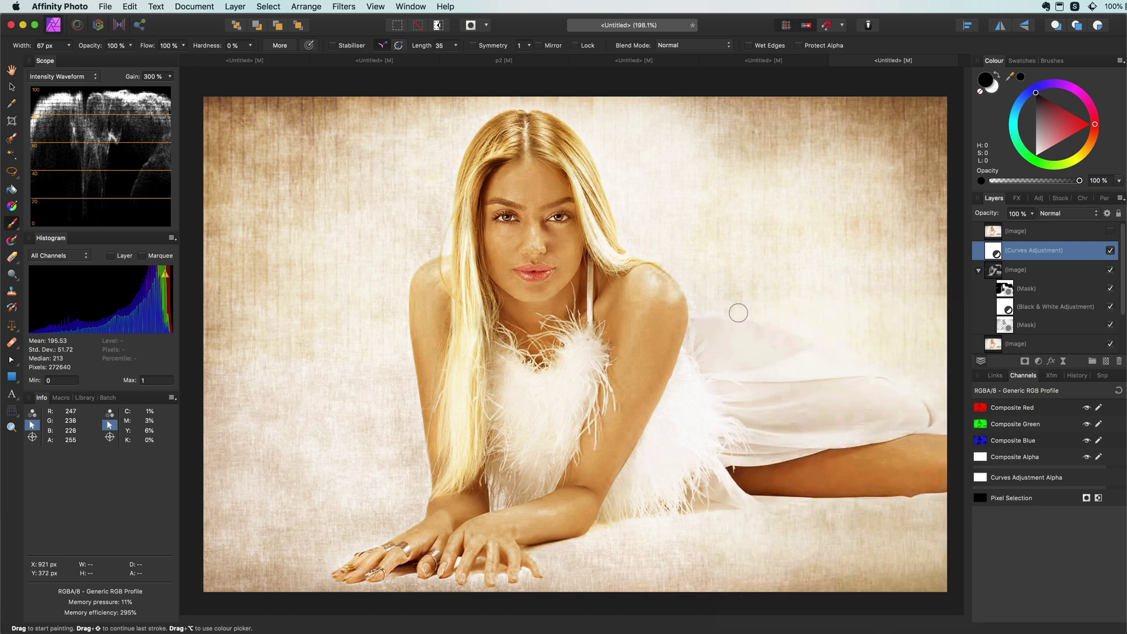
pyautogui.click(1110, 233)
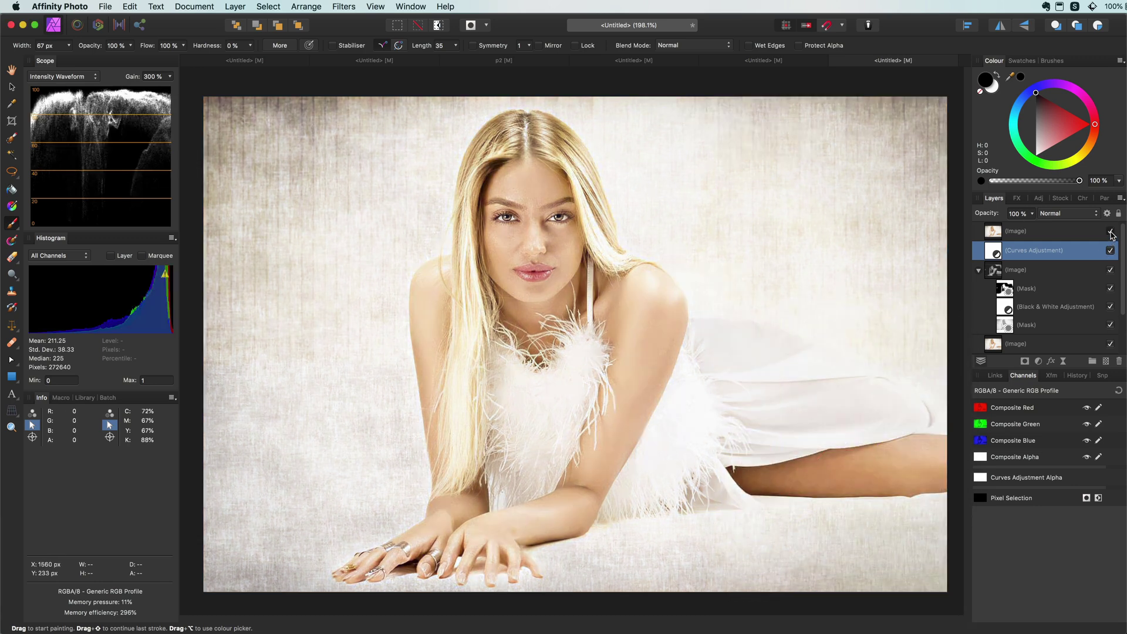
# Make the top Image layer visible, blend it in Luminosity, and check its Blend Options
pyautogui.click(1111, 234)
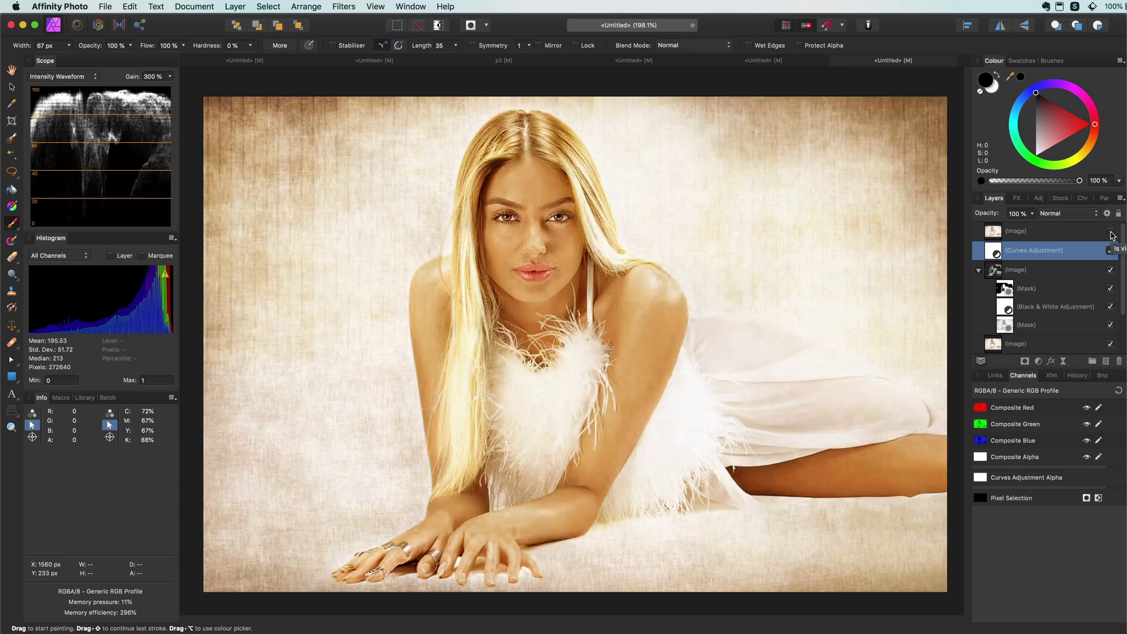
pyautogui.click(1111, 233)
pyautogui.click(1110, 232)
pyautogui.click(1111, 233)
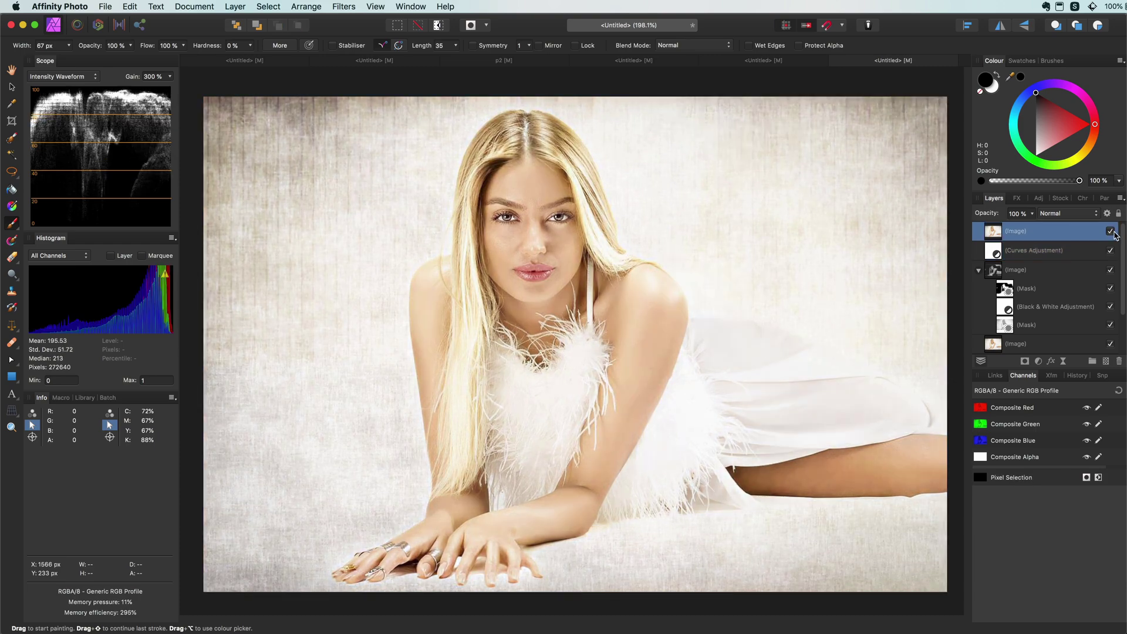
pyautogui.click(1066, 213)
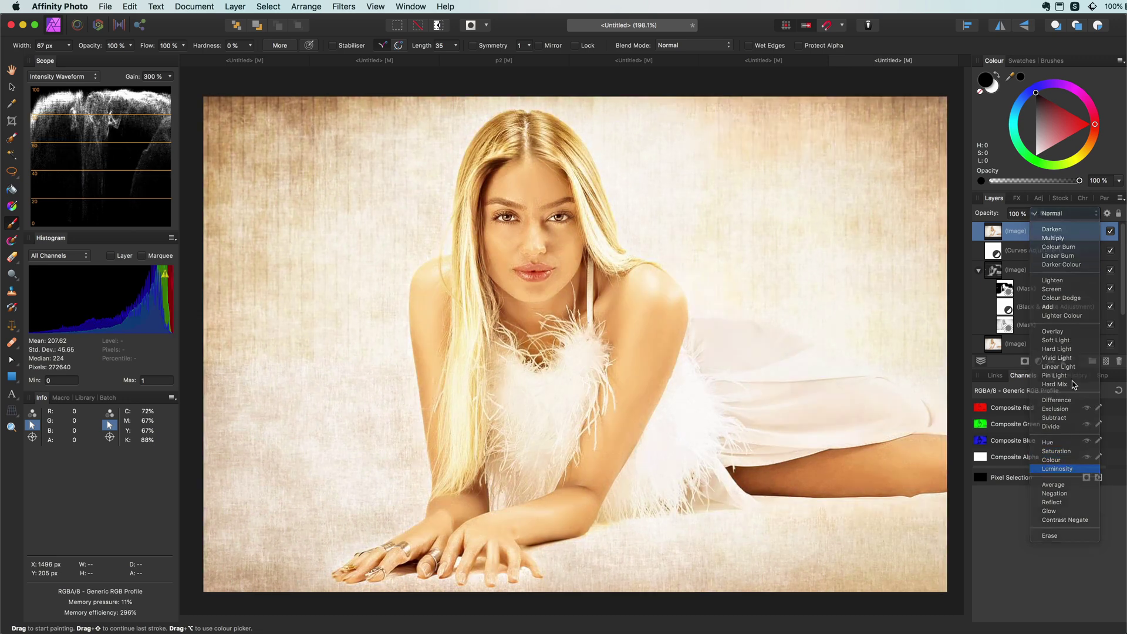
pyautogui.press('Return')
pyautogui.click(1108, 213)
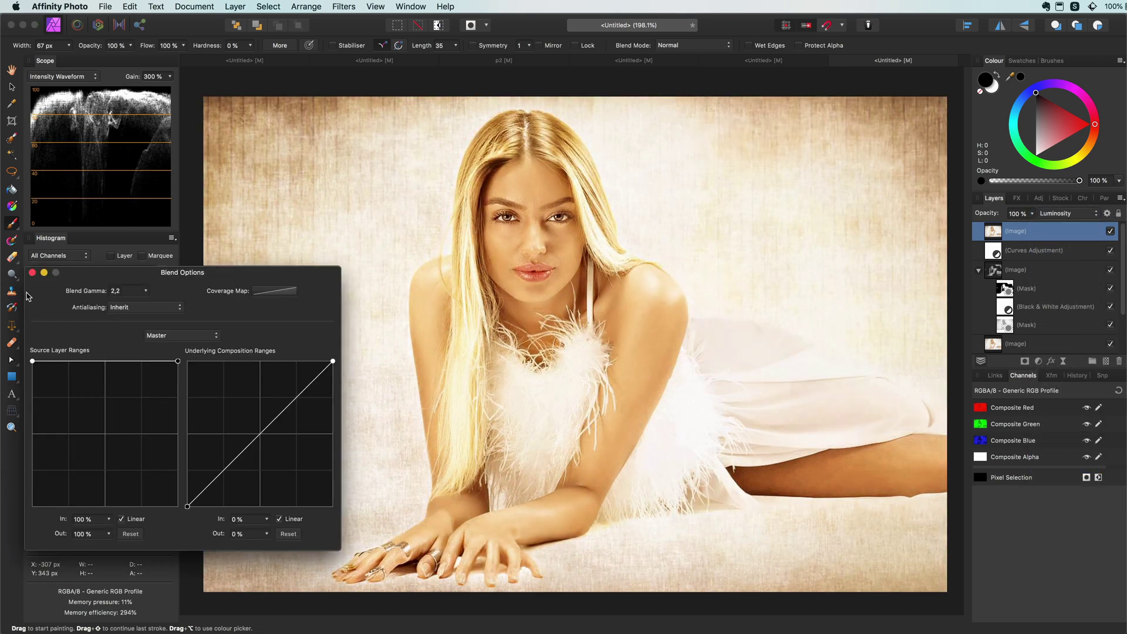
pyautogui.click(33, 272)
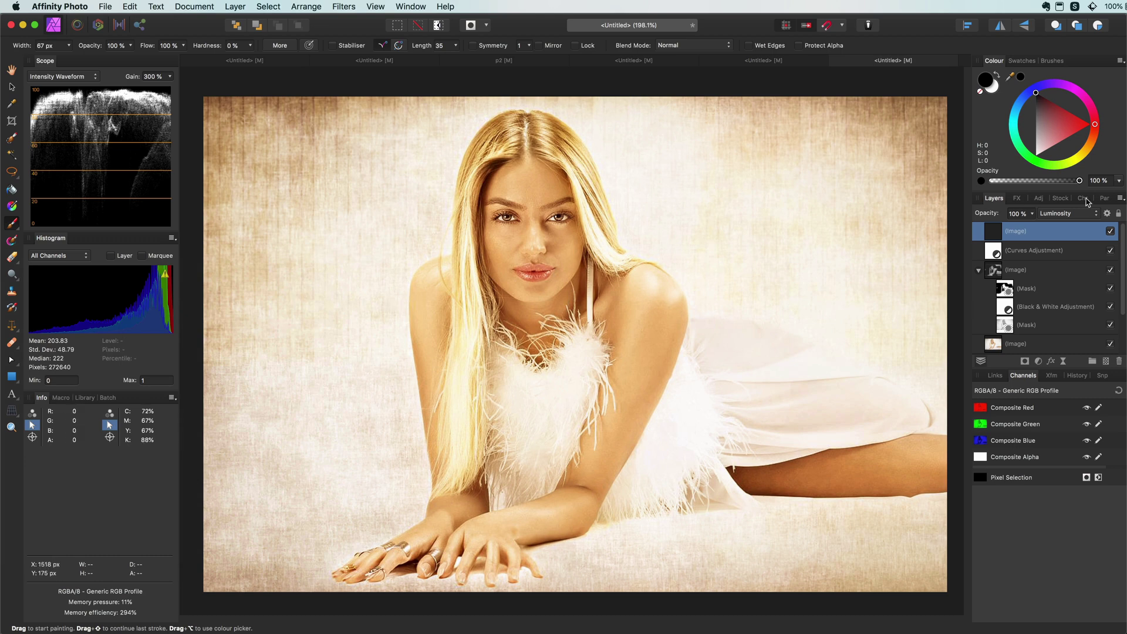
# Stamp a new merged image layer at the top of the stack and toggle its visibility to compare
pyautogui.scroll(2, 596, 262)
pyautogui.click(1009, 344)
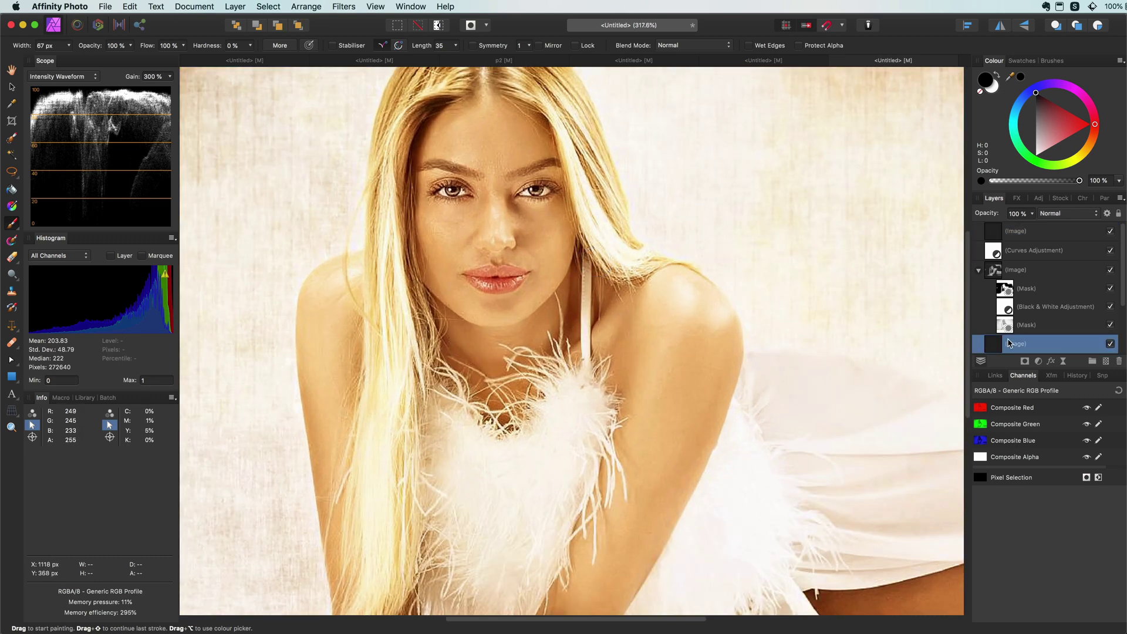
pyautogui.press('super+alt+shift+e')
pyautogui.click(1111, 232)
pyautogui.click(1111, 231)
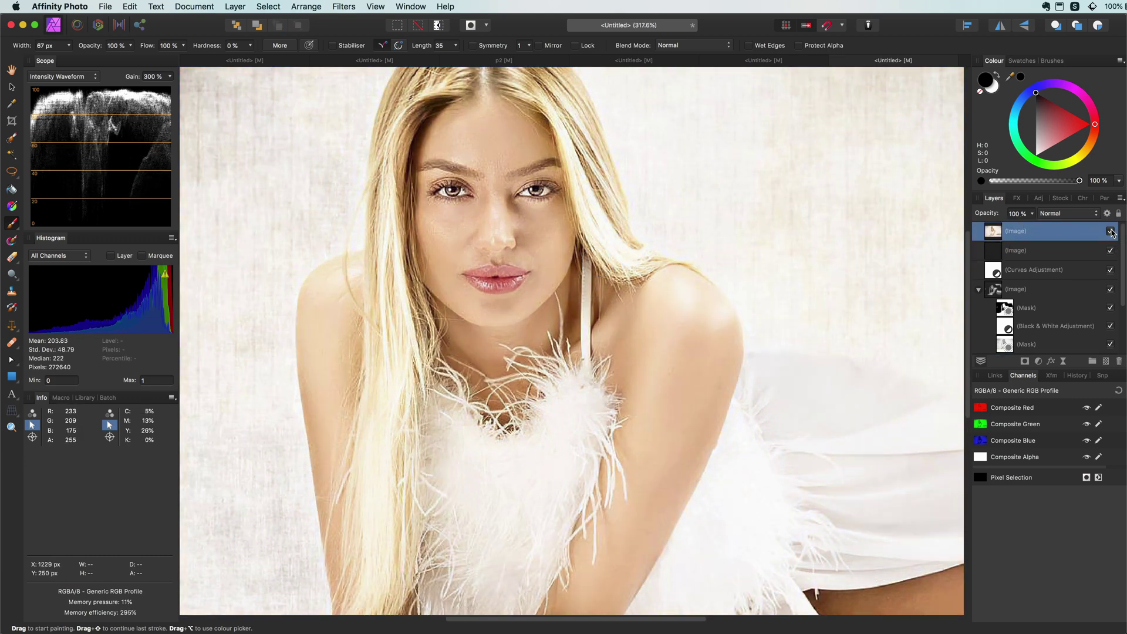
pyautogui.click(1111, 231)
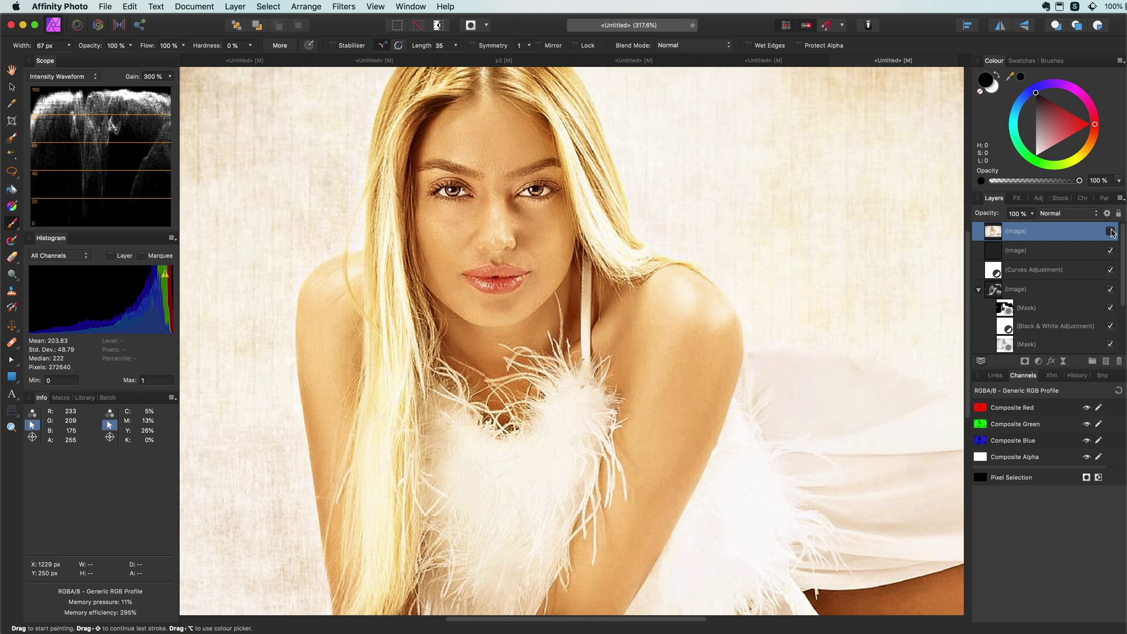
pyautogui.click(1111, 231)
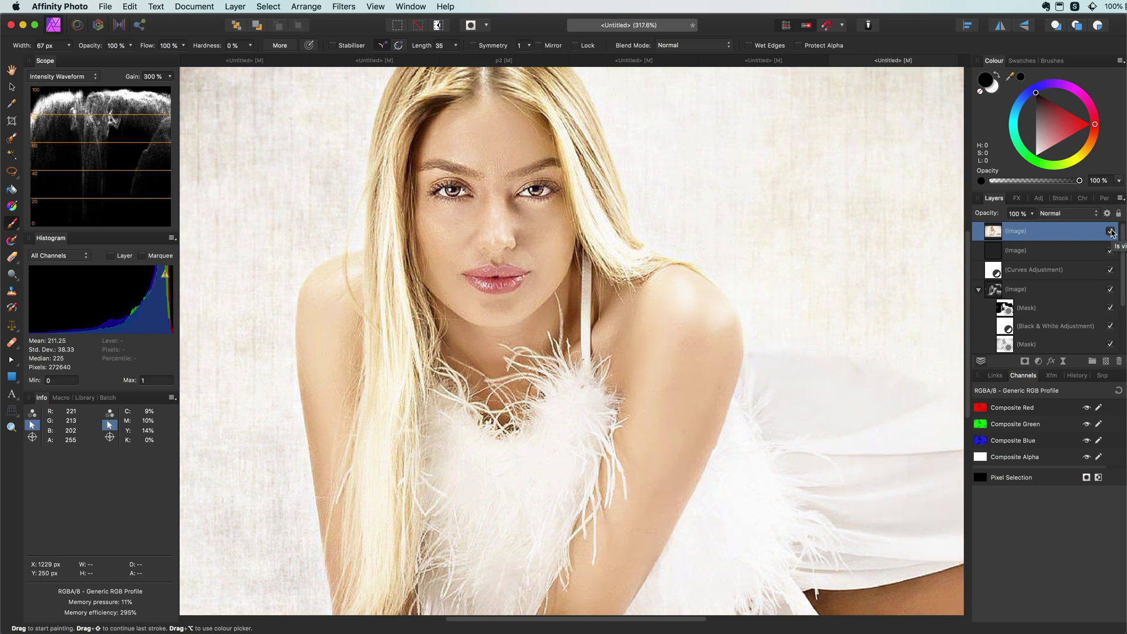